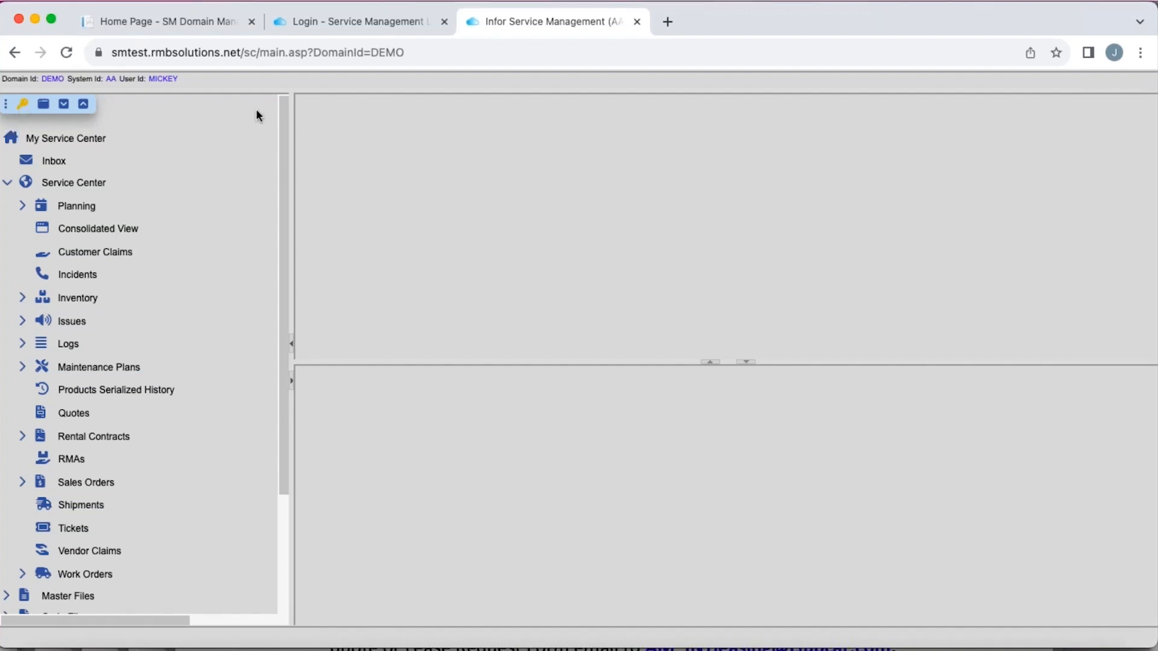
- Log out of the current session and log in to Service Management as RMAONLY with the account password
left_click(23, 106)
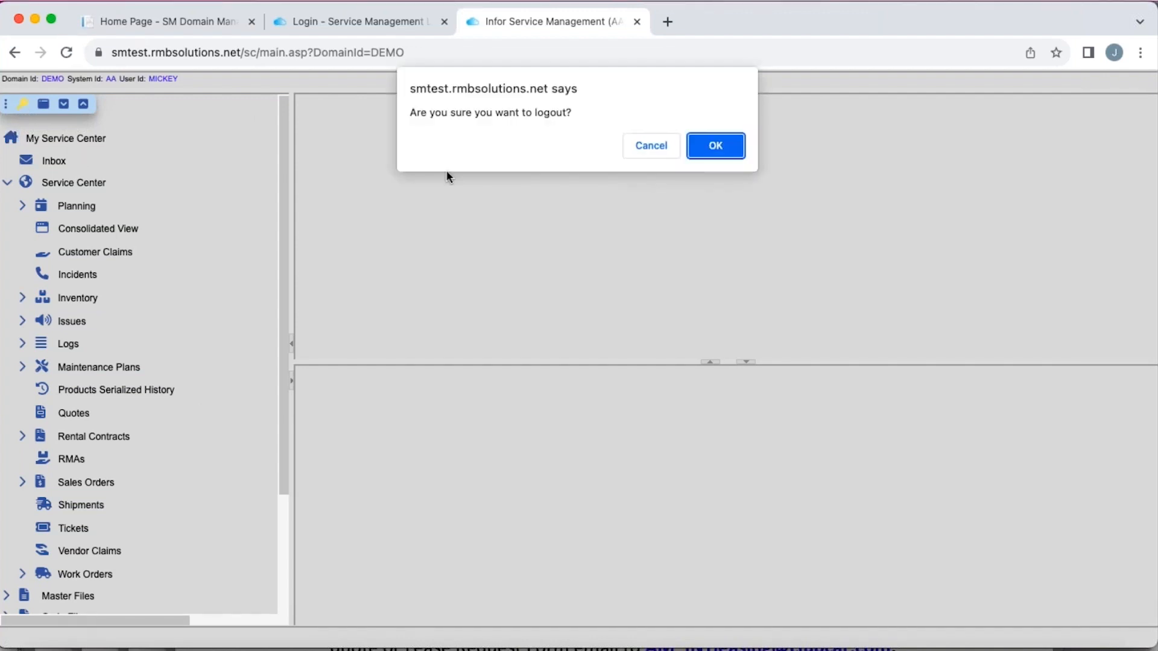
left_click(726, 148)
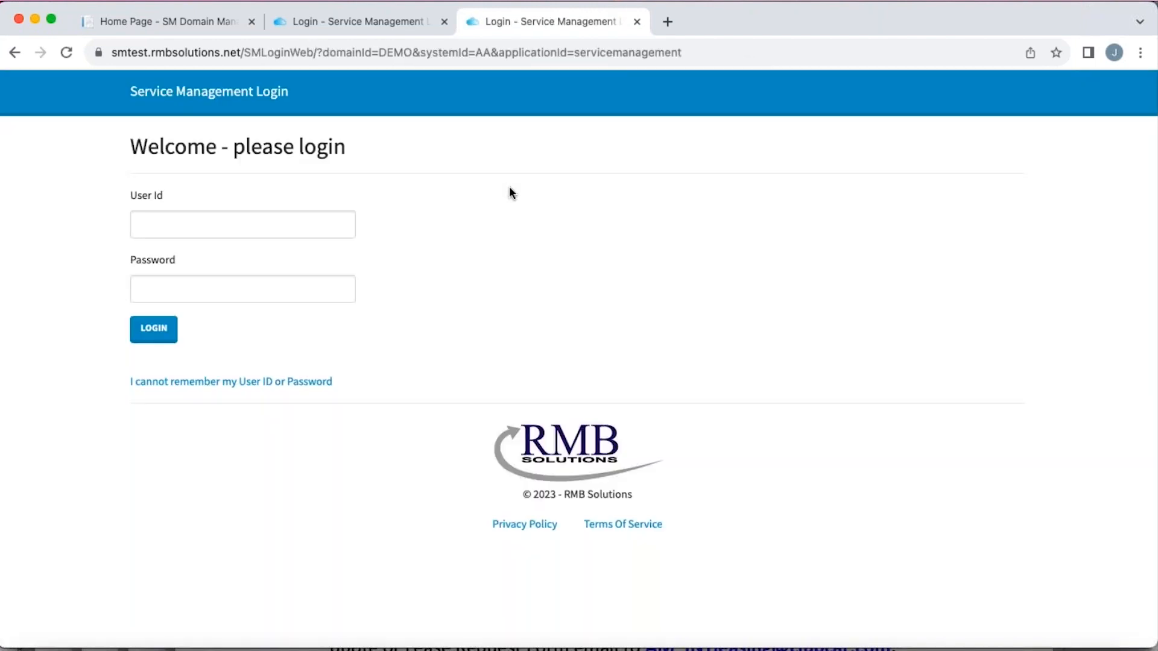
left_click(176, 233)
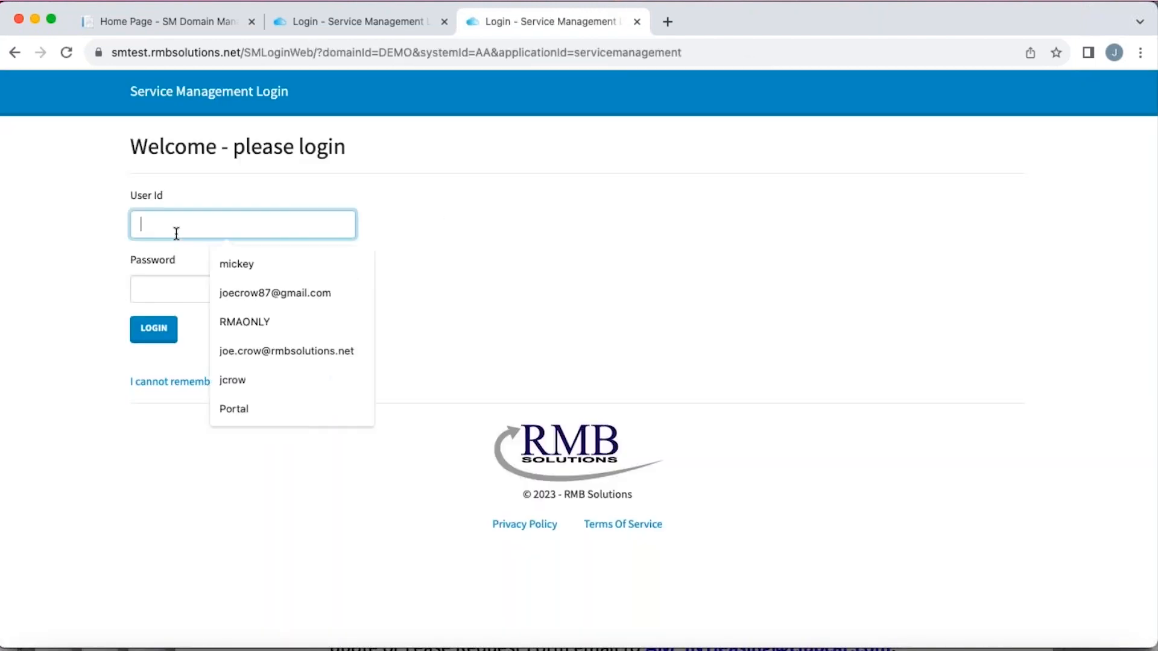
left_click(245, 321)
left_click(157, 281)
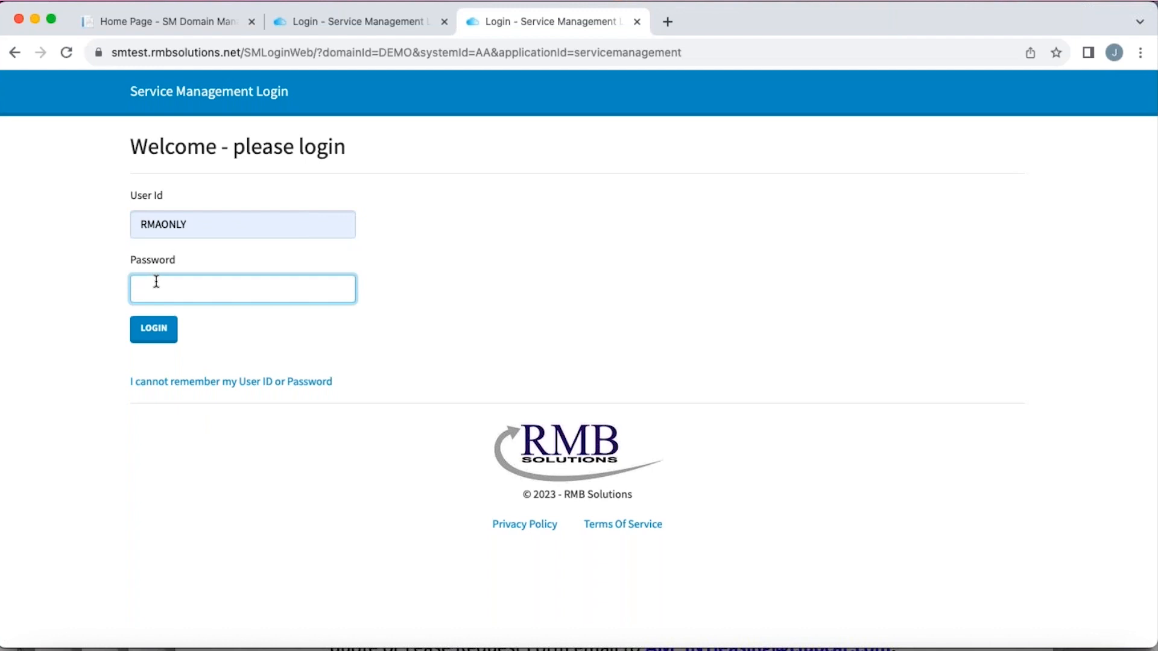
type("******")
key("Return")
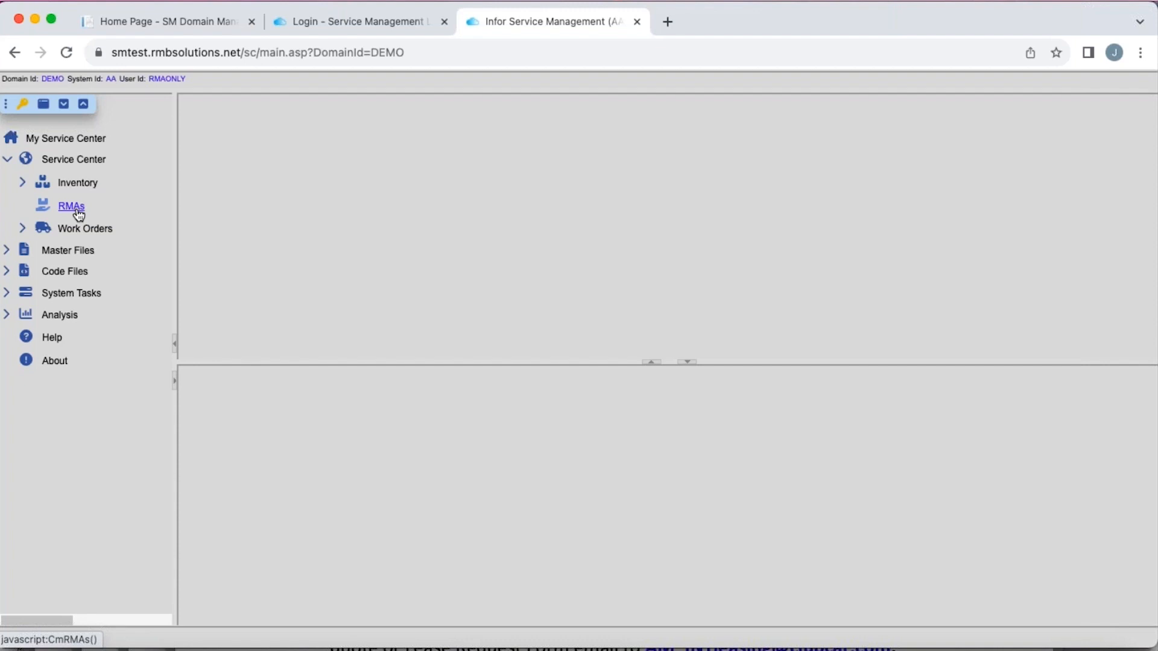
- Switch to the Service Portal login page and log in as RMAONLY with the account password
left_click(378, 24)
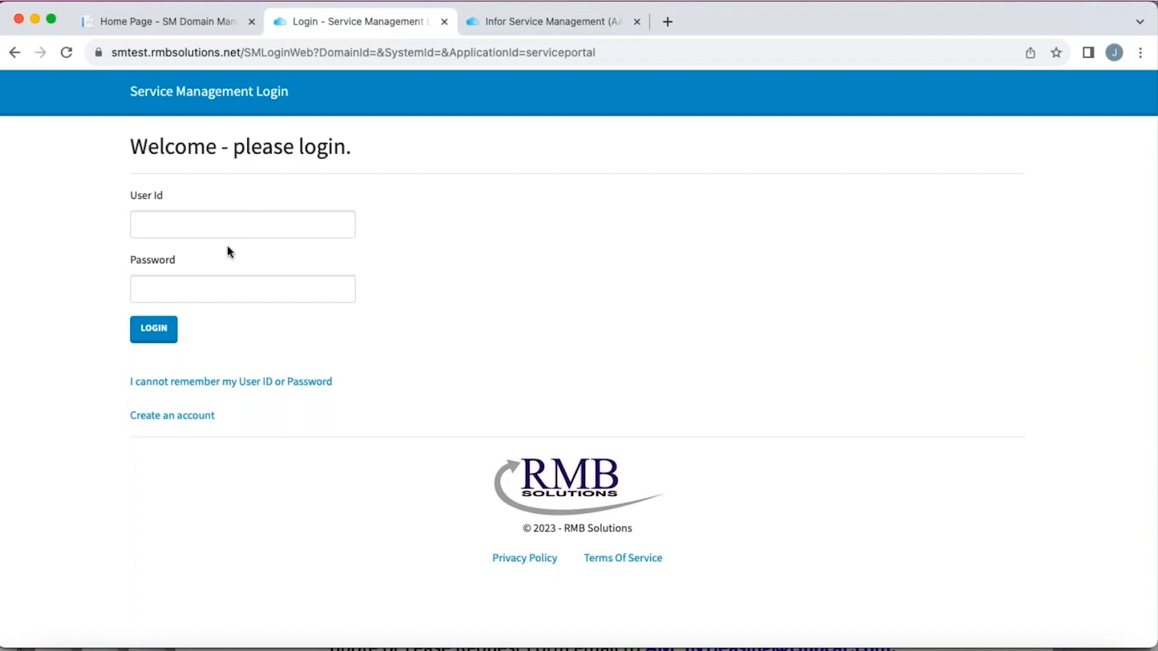
left_click(183, 225)
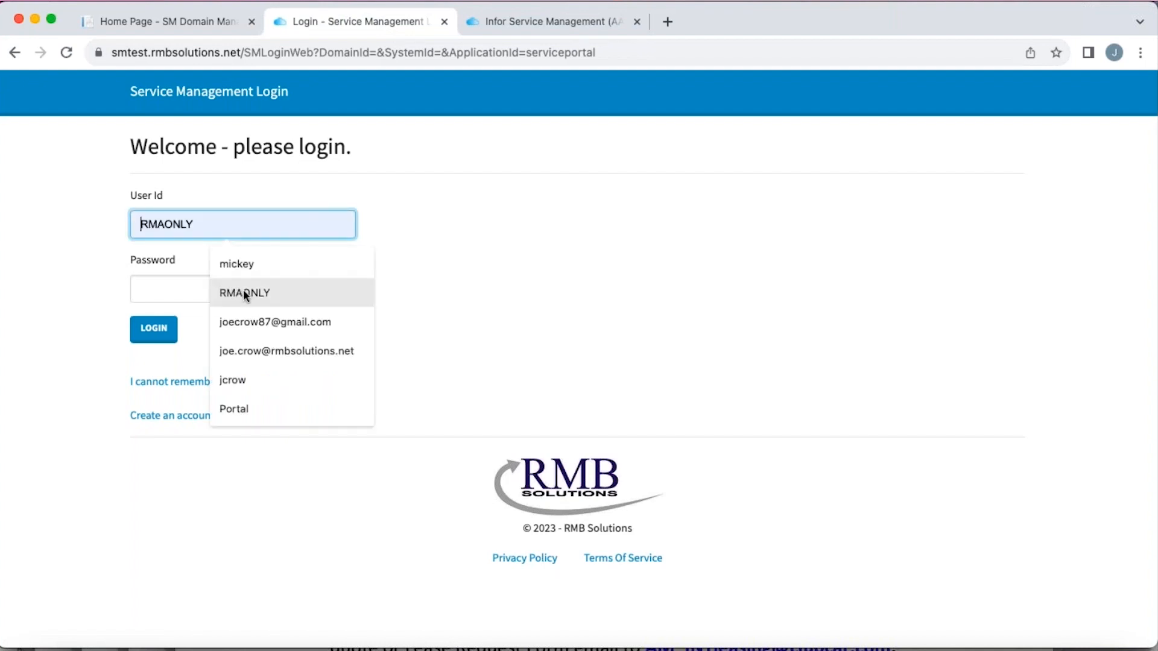
left_click(221, 291)
left_click(163, 288)
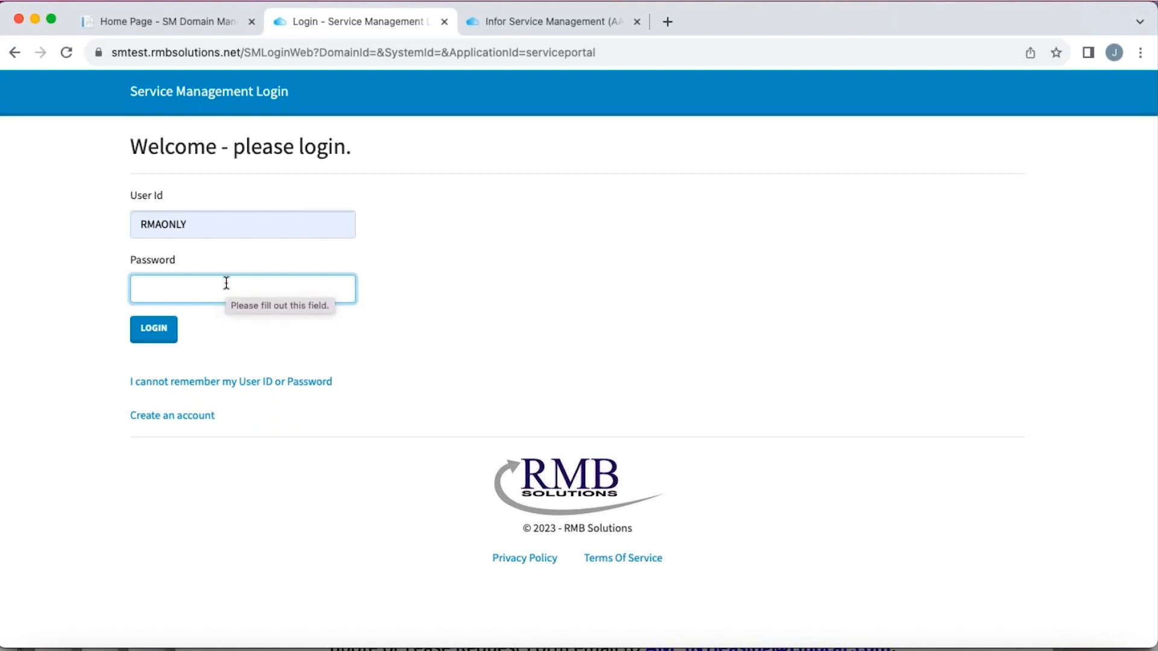
type("****")
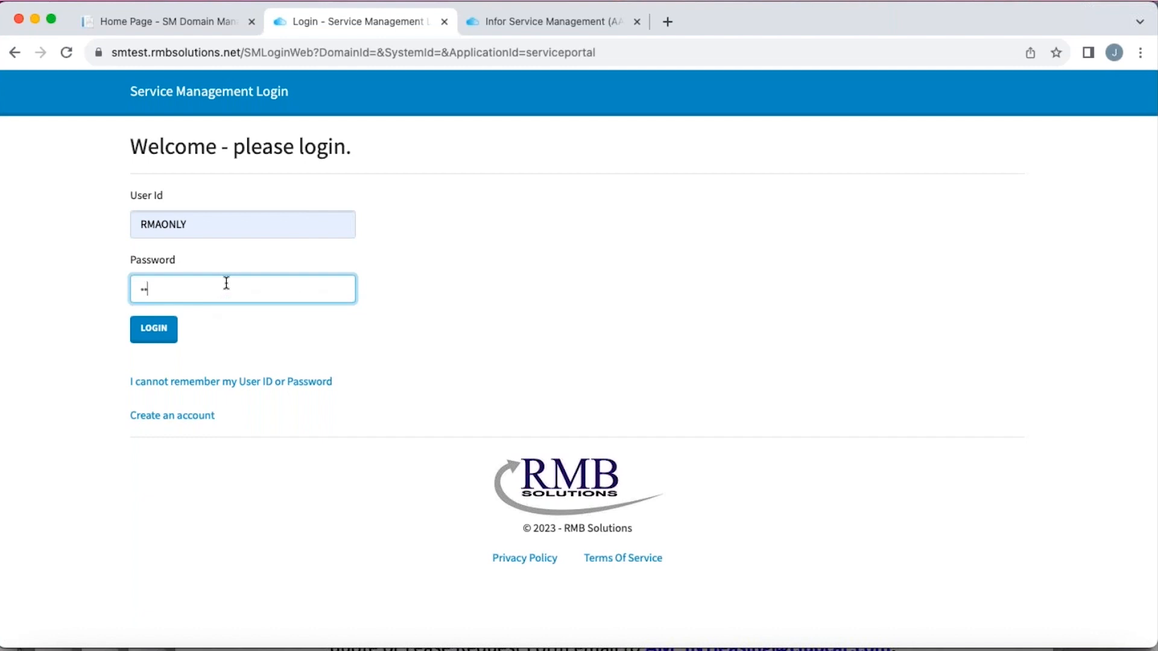
type("****")
key("Return")
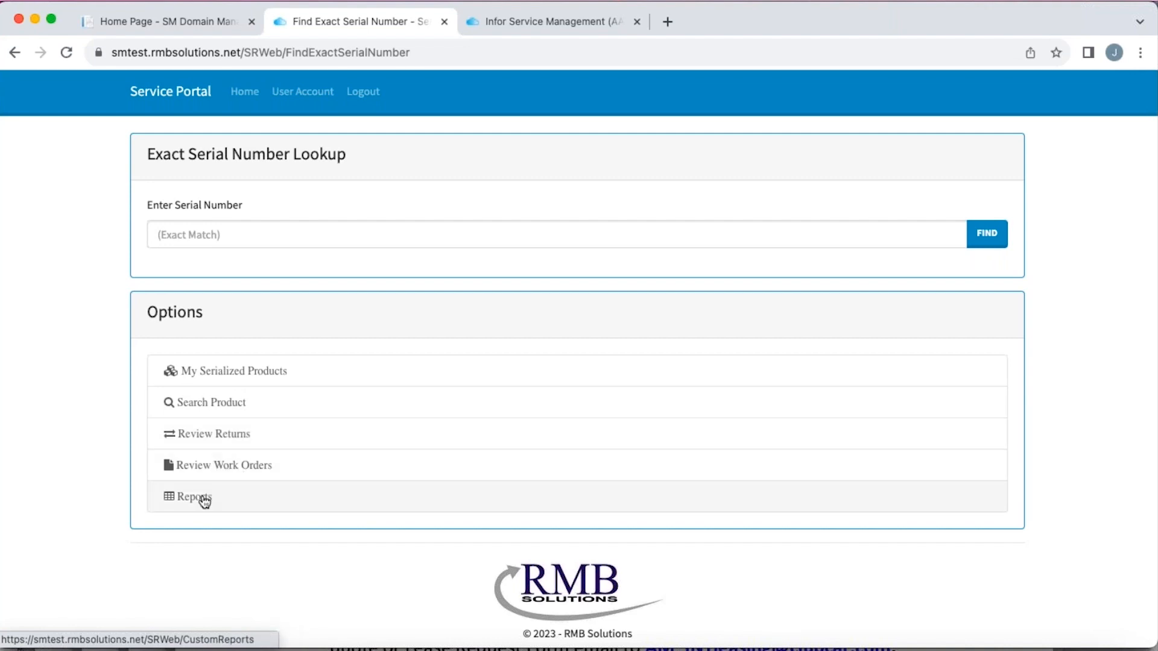
- Open the BX-4 unit with serial number B8 from My Serialized Products and review its product, coverage and customer details
left_click(265, 372)
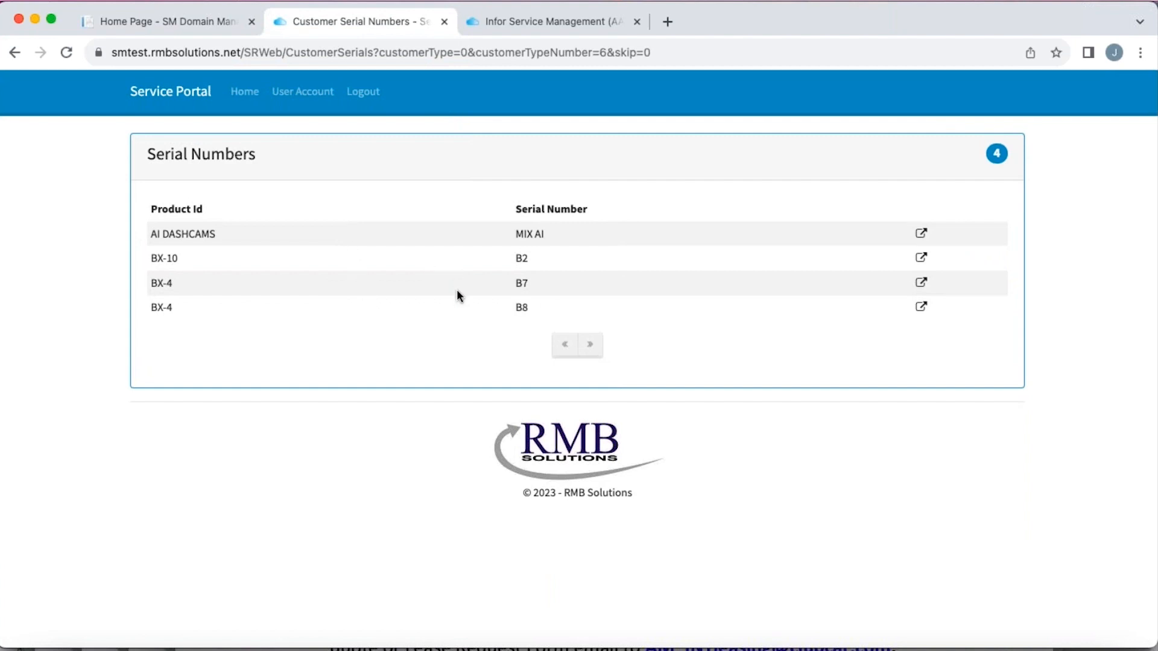
left_click(522, 307)
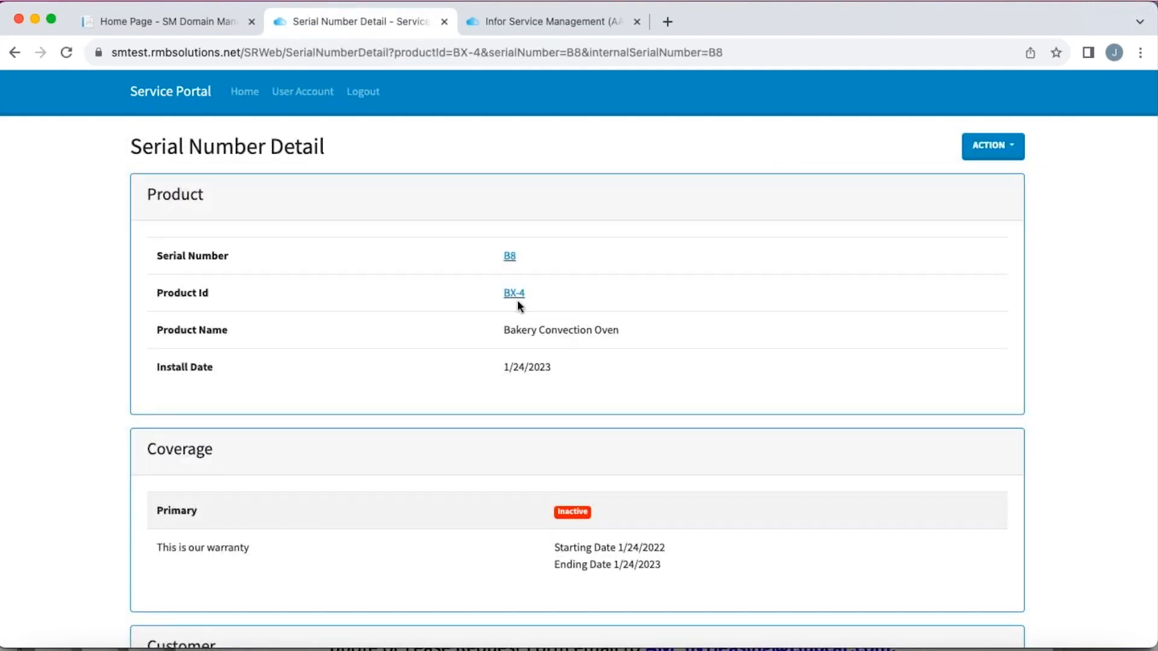
scroll(405, 204, "down", 1)
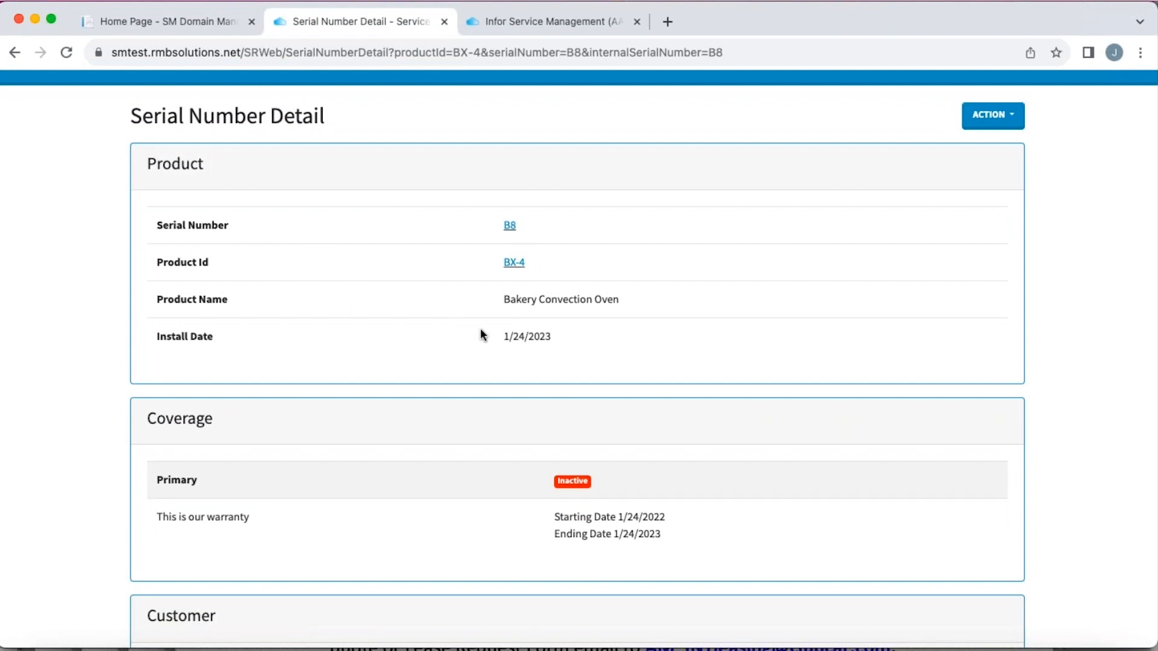
scroll(483, 336, "down", 3)
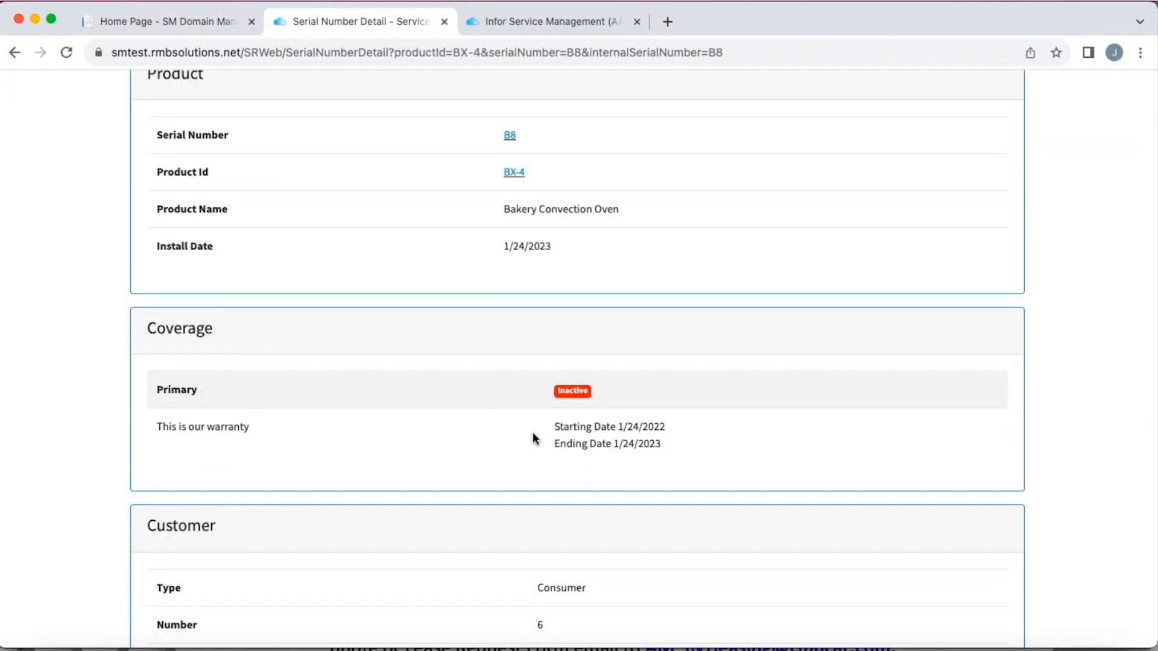
scroll(533, 433, "down", 1)
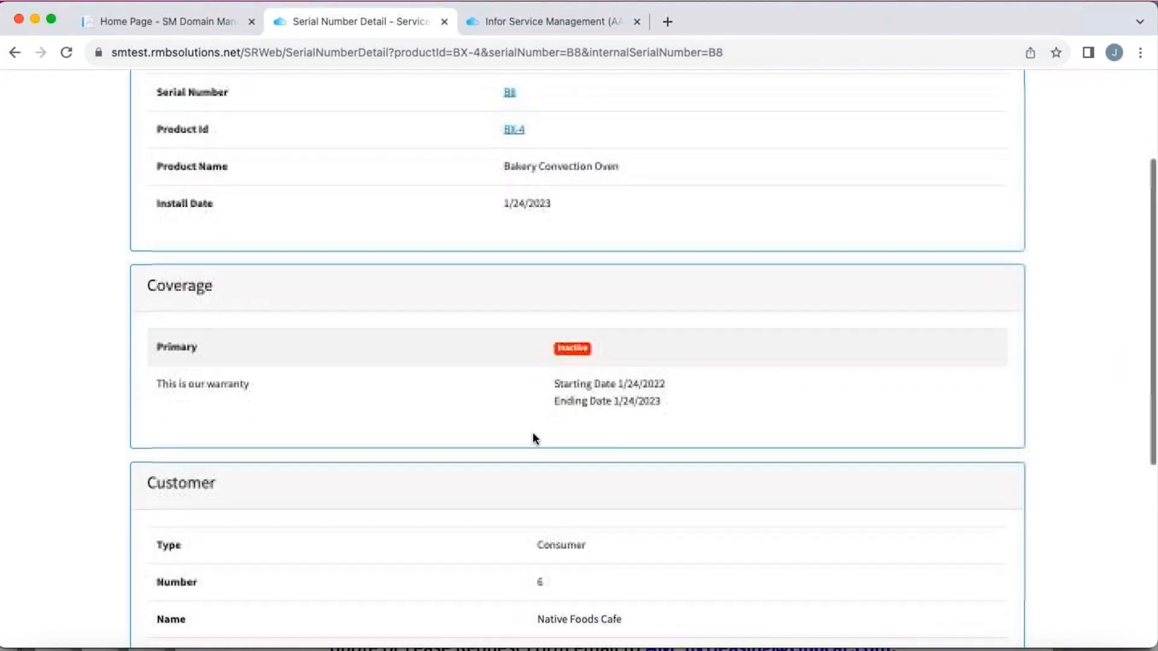
scroll(533, 433, "down", 2)
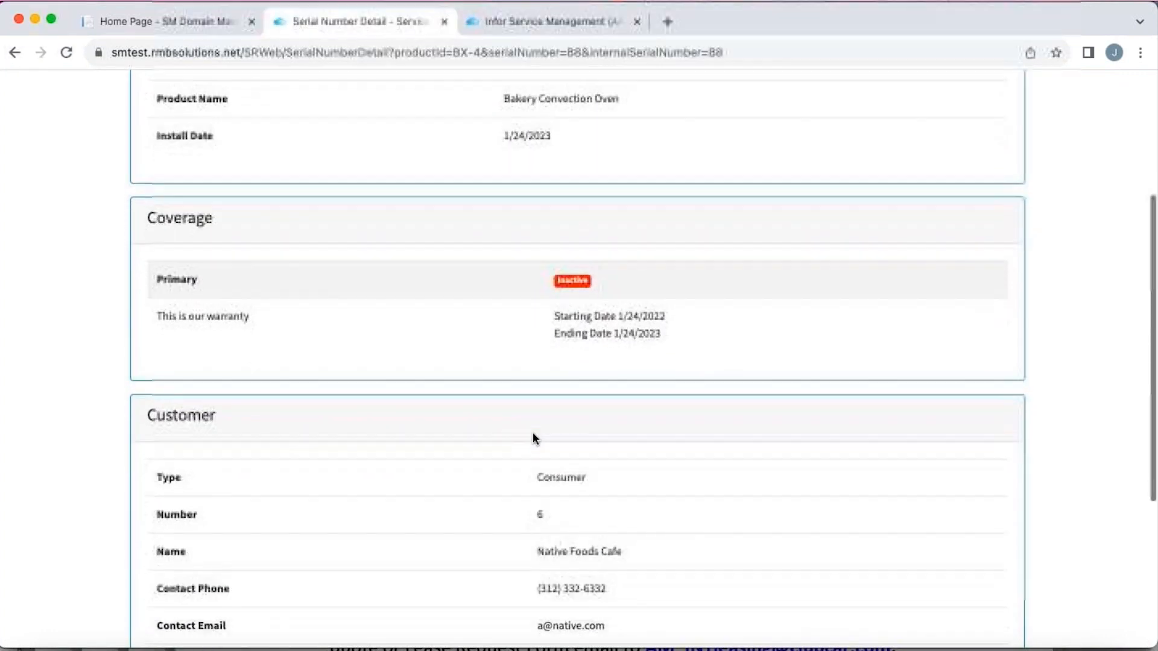
scroll(533, 431, "down", 5)
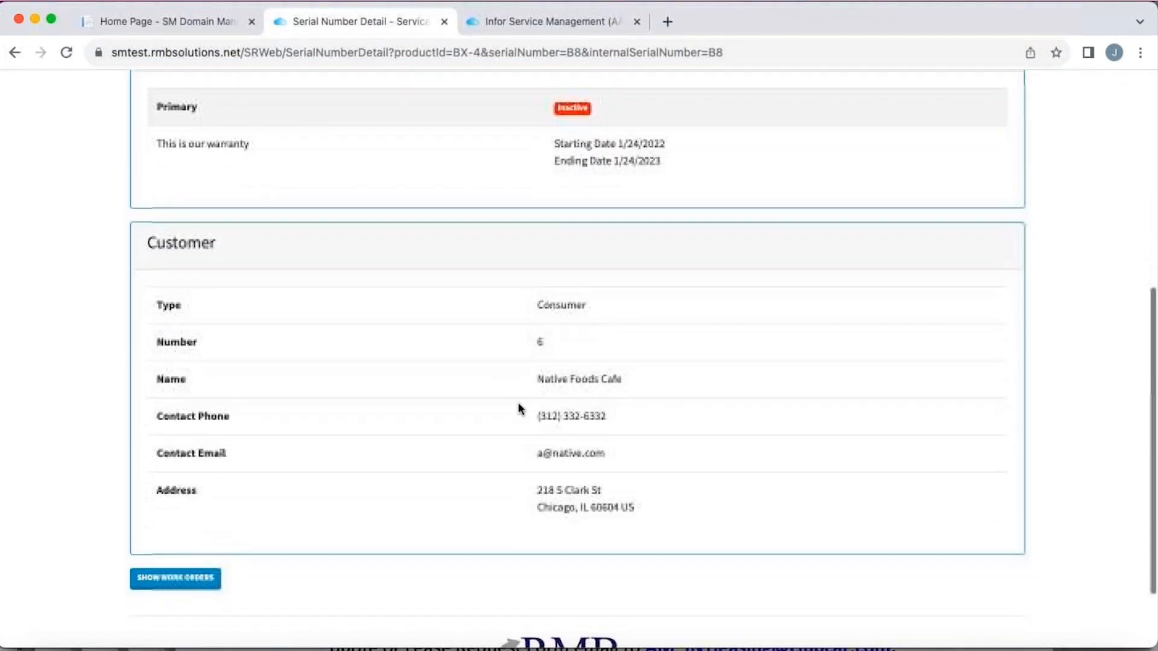
scroll(496, 370, "down", 1)
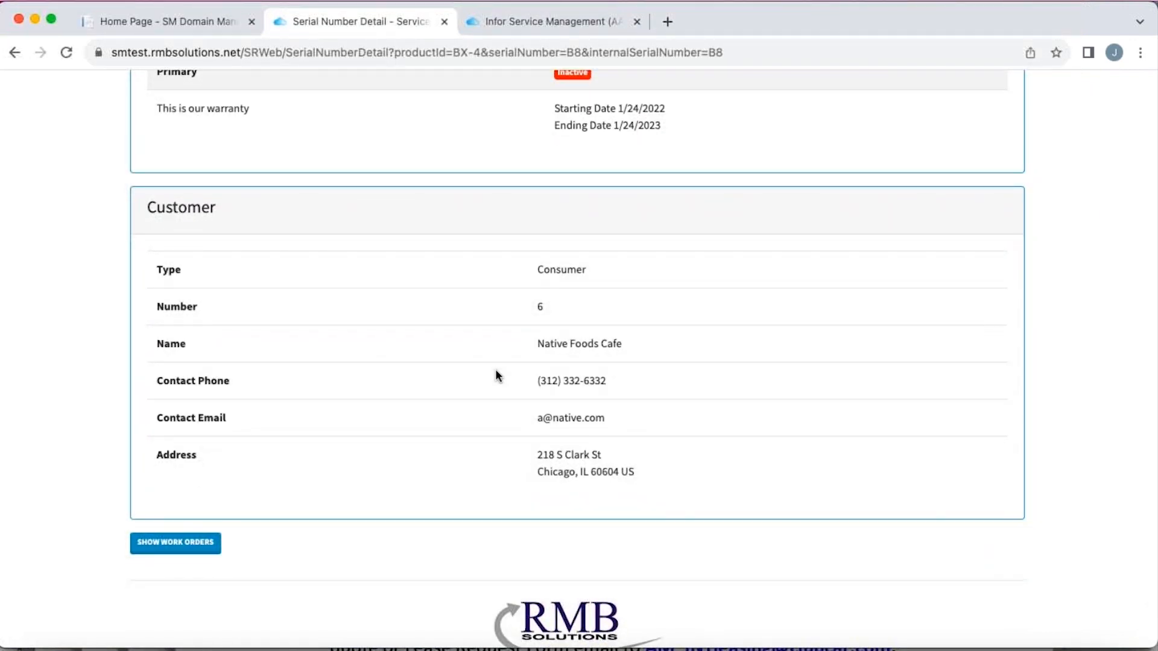
scroll(495, 374, "up", 12)
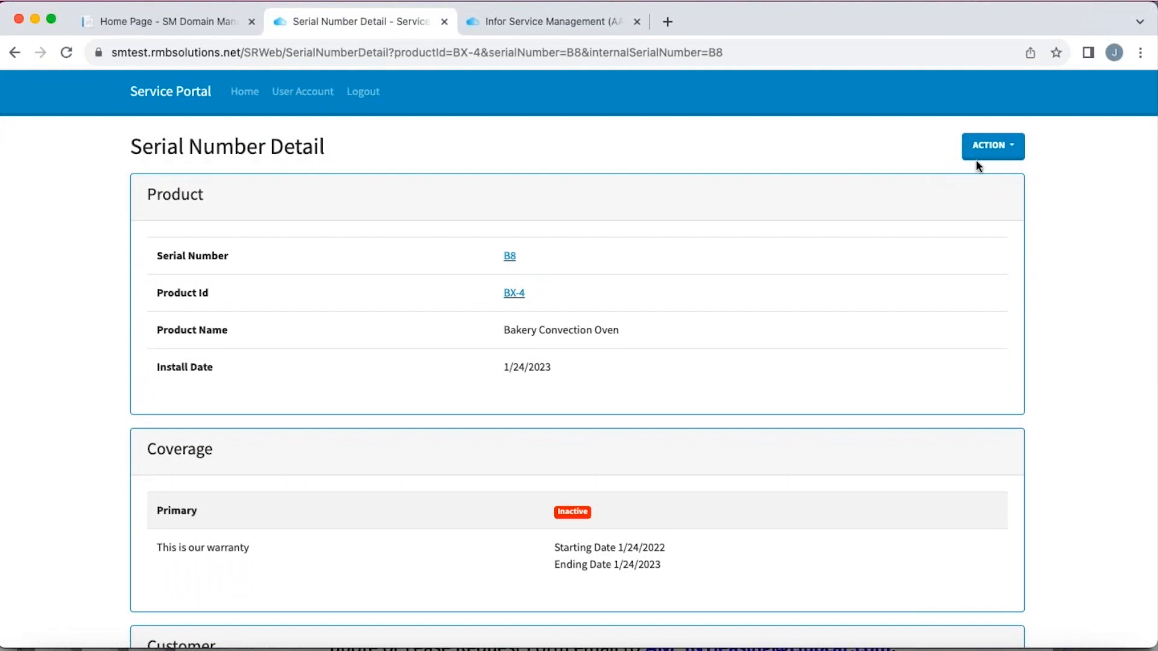
- Begin an RMA for the B8 unit and set its return code to For Repair
left_click(994, 147)
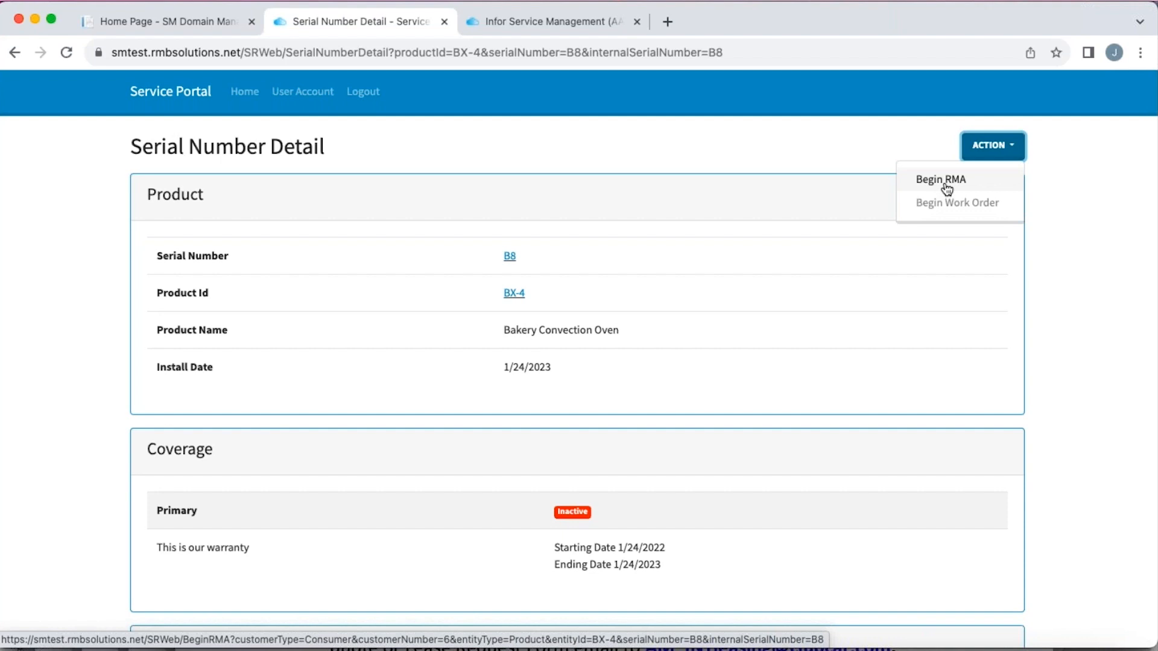
left_click(944, 181)
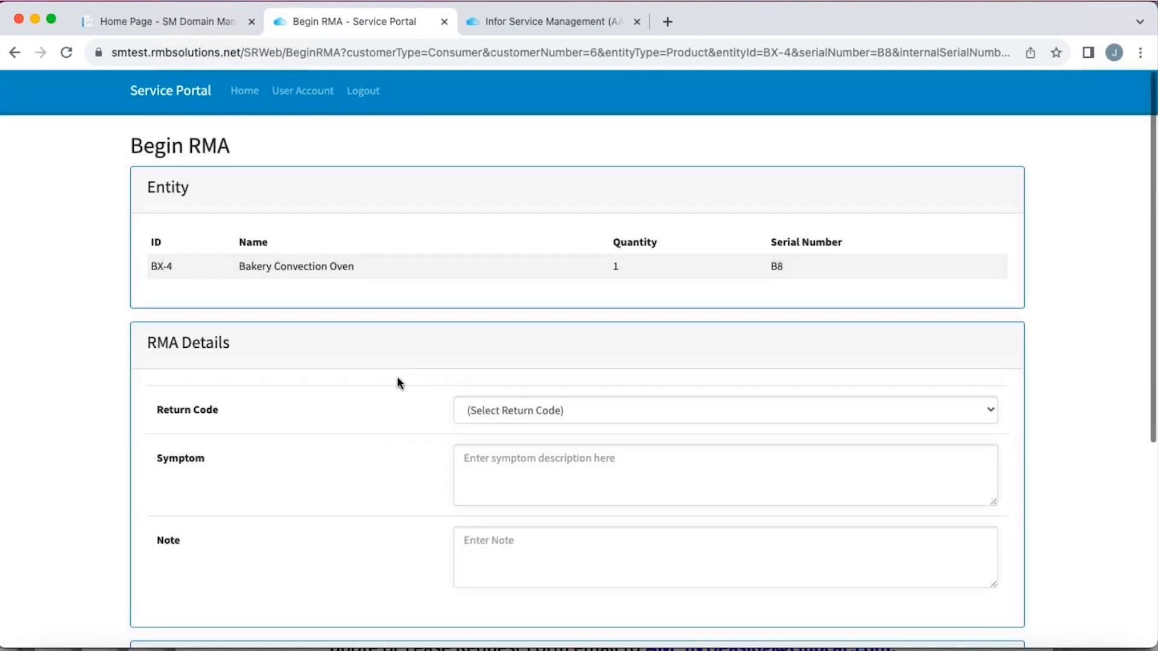
scroll(397, 378, "down", 3)
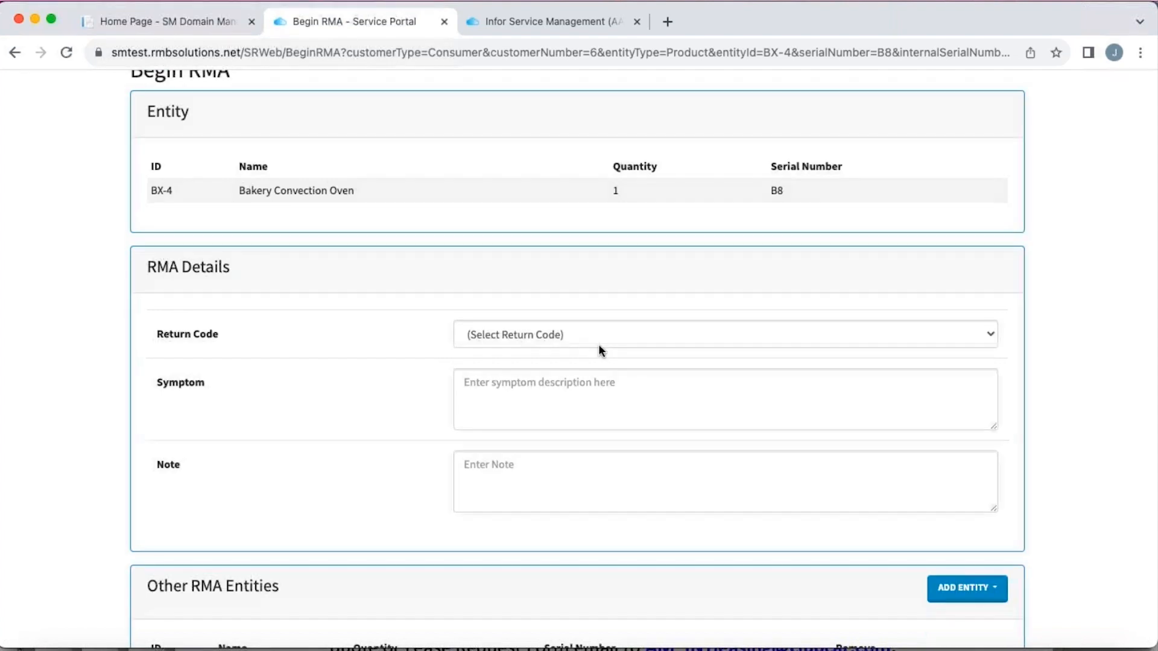
left_click(627, 335)
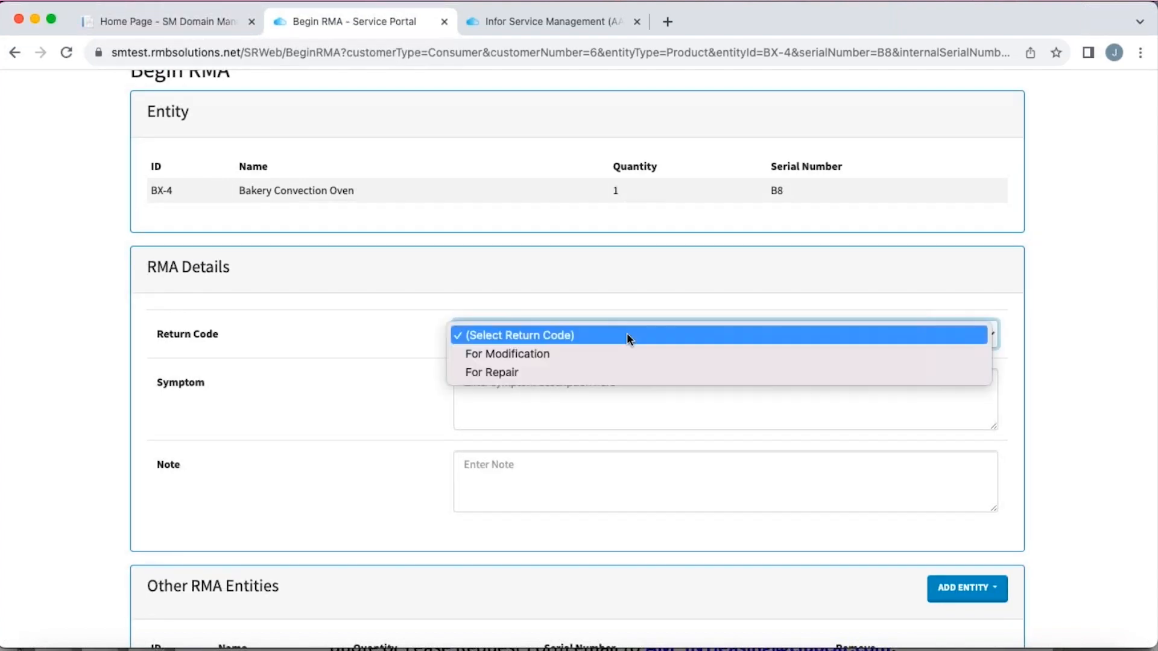
left_click(500, 375)
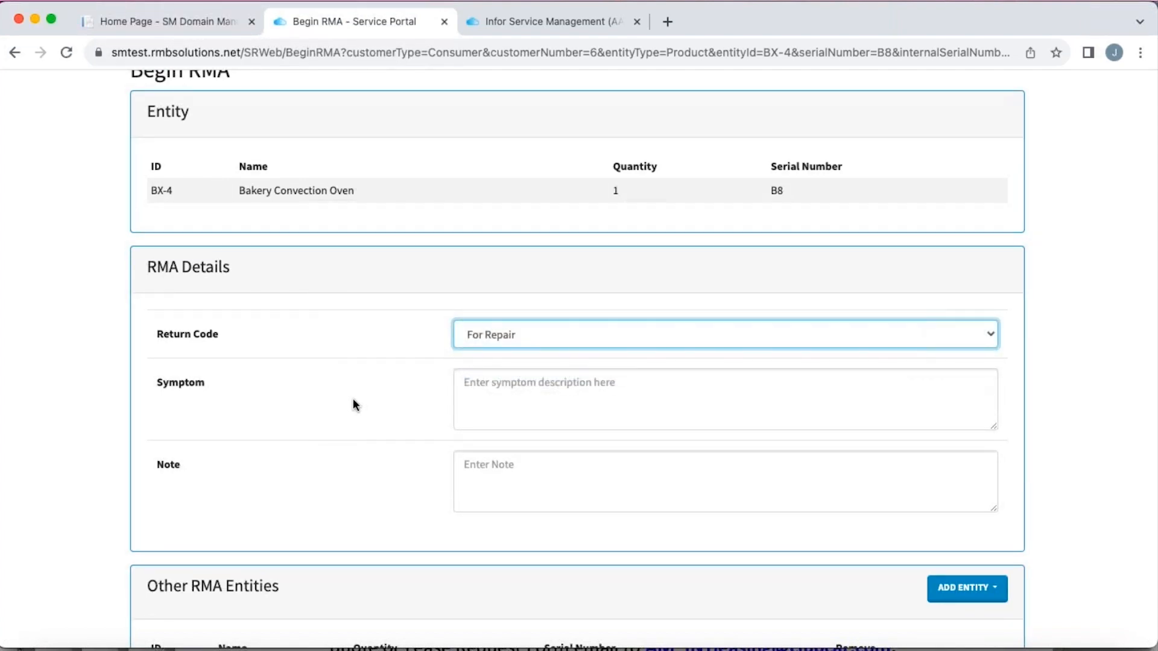
- Enter "Will not get hot" as the RMA's symptom description
left_click(476, 384)
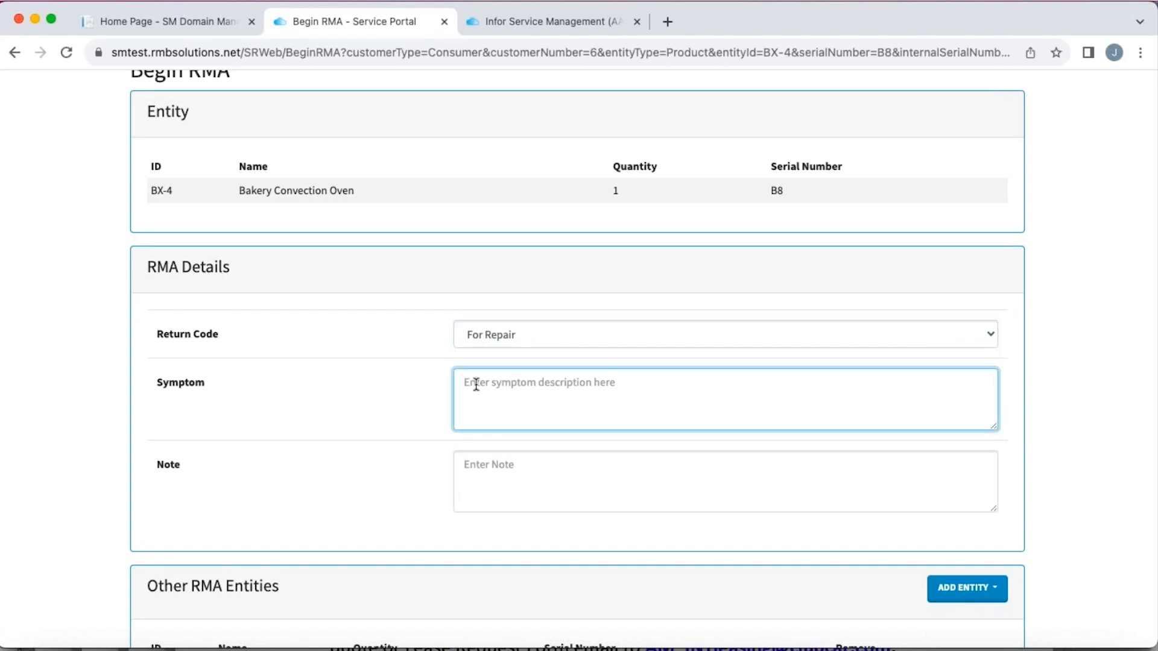
type("Wo")
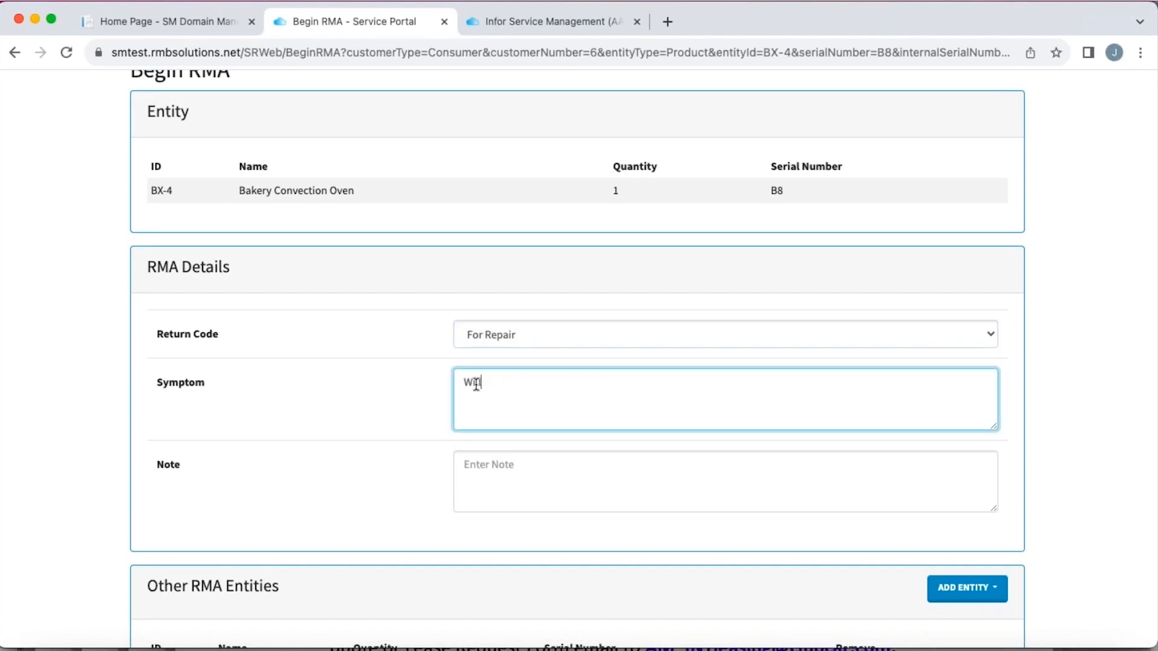
type("ll not get hot")
- Enter the RMA note "Please fix this as soon as possible this is a critical component and it is down"
left_click(476, 467)
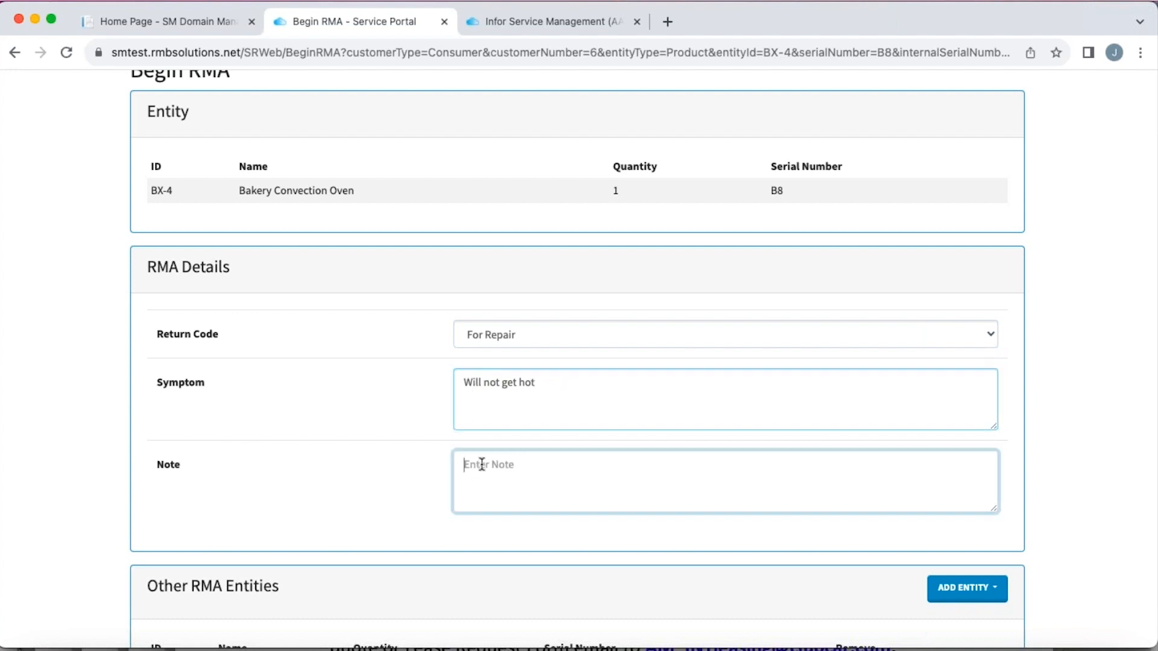
type("Please")
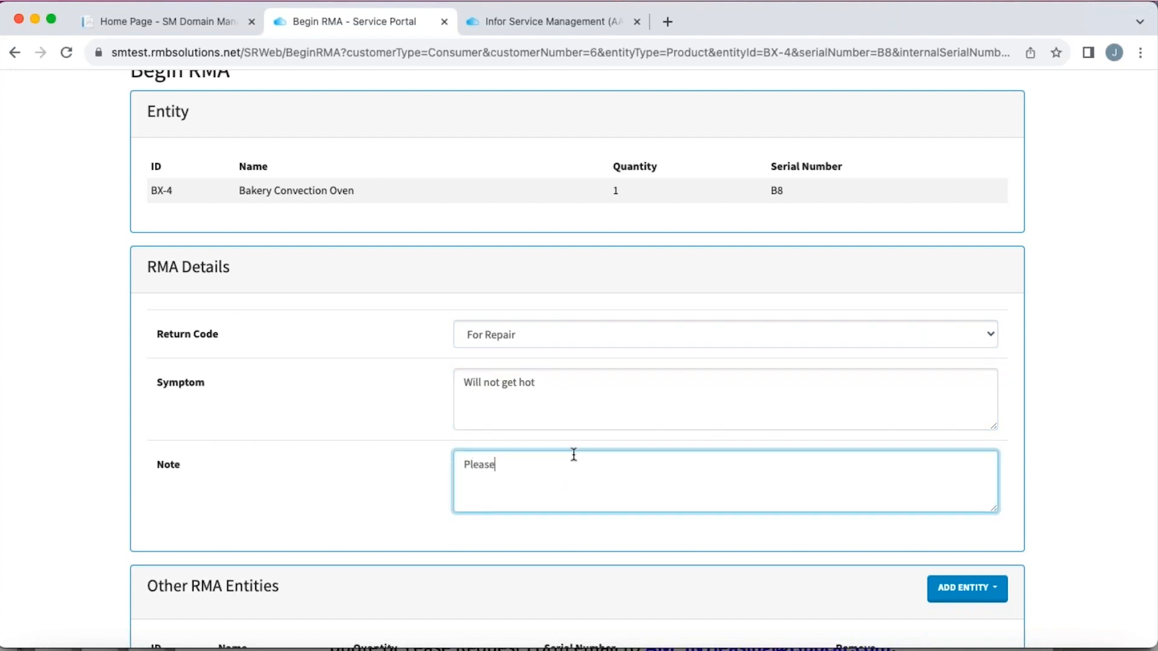
type(" fix this as soon as possible this is a c")
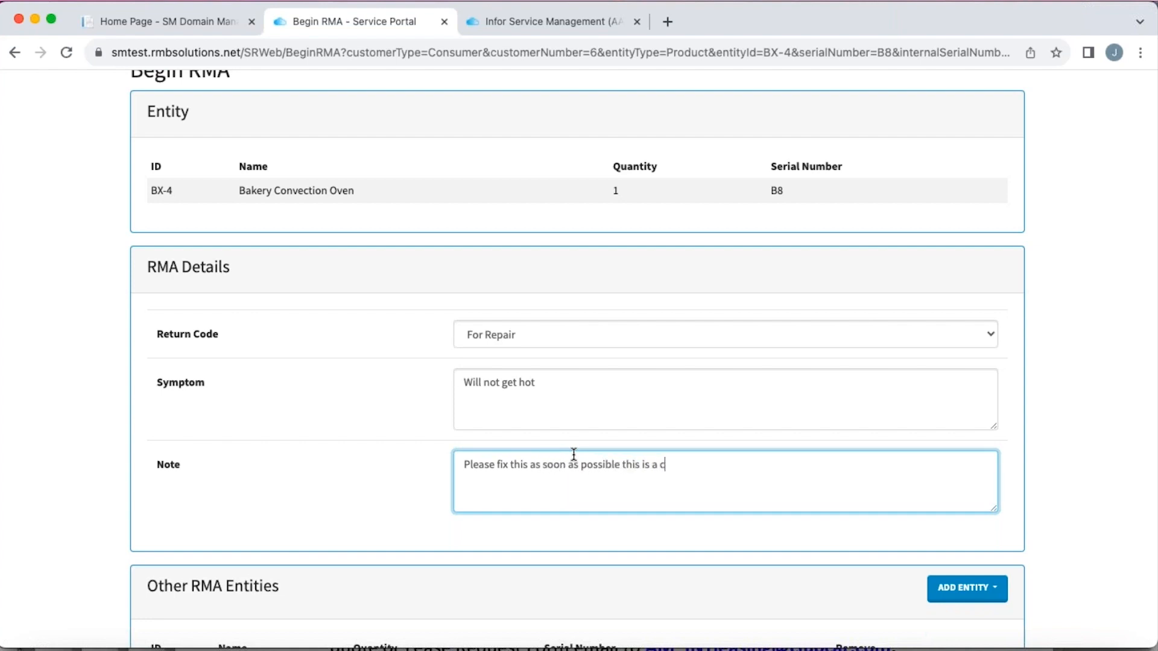
type("ritical component and it is dowon")
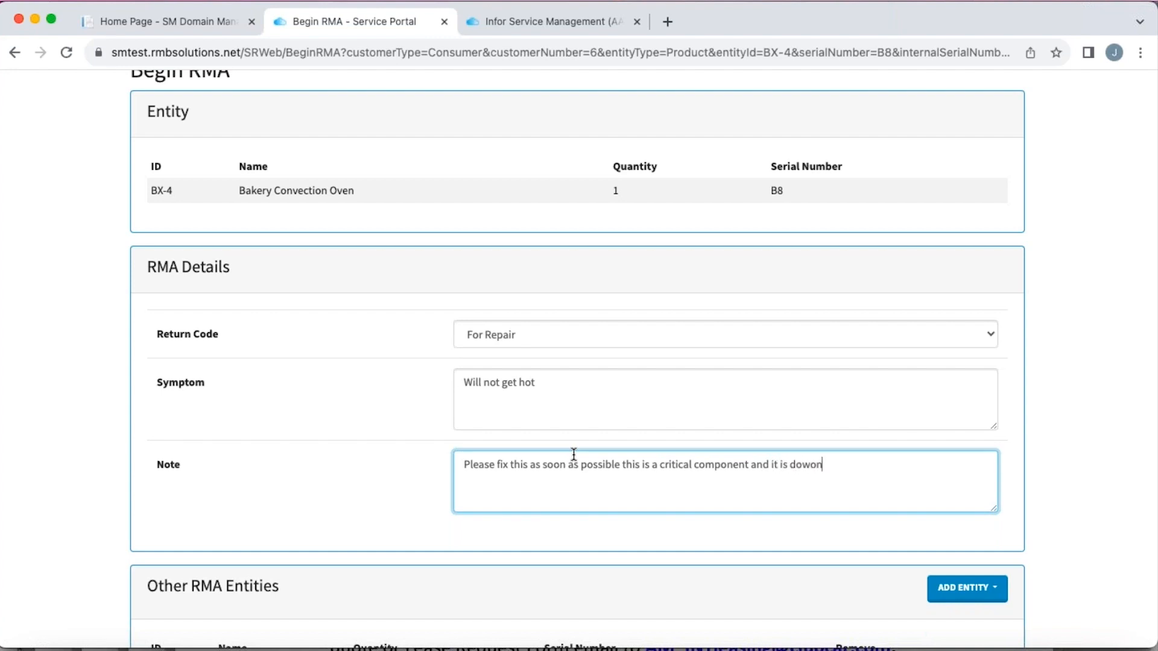
key("BackSpace")
key("BackSpace")
type("n")
- Submit the RMA details without adding other entities and proceed to the RMA addresses
scroll(335, 428, "down", 3)
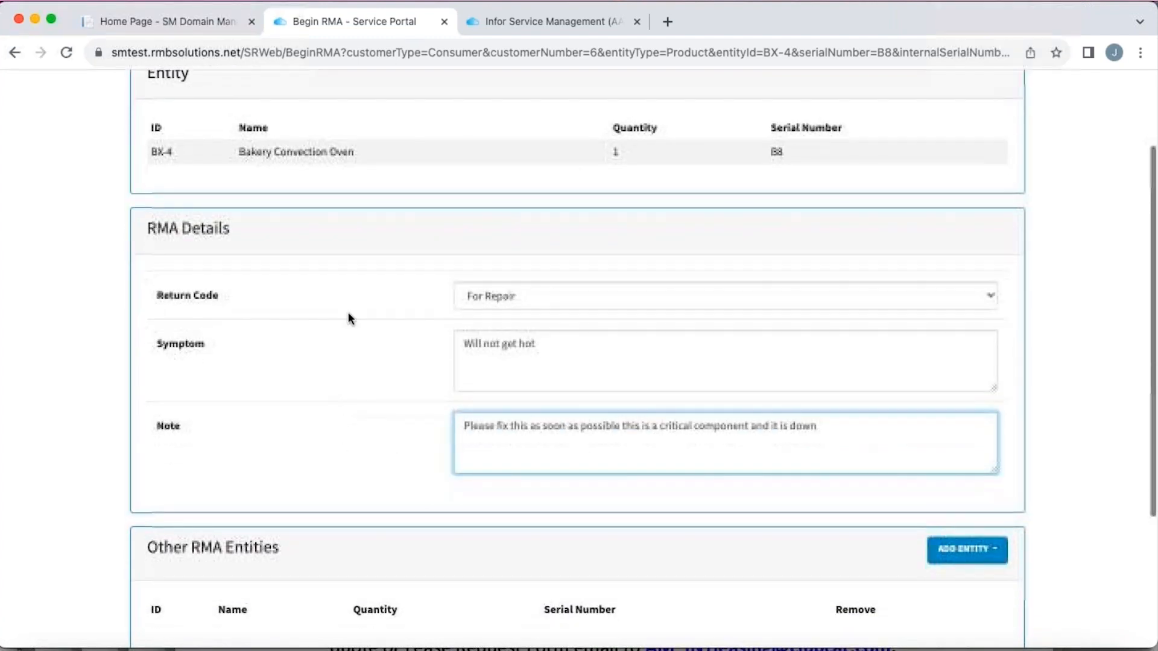
scroll(355, 303, "down", 3)
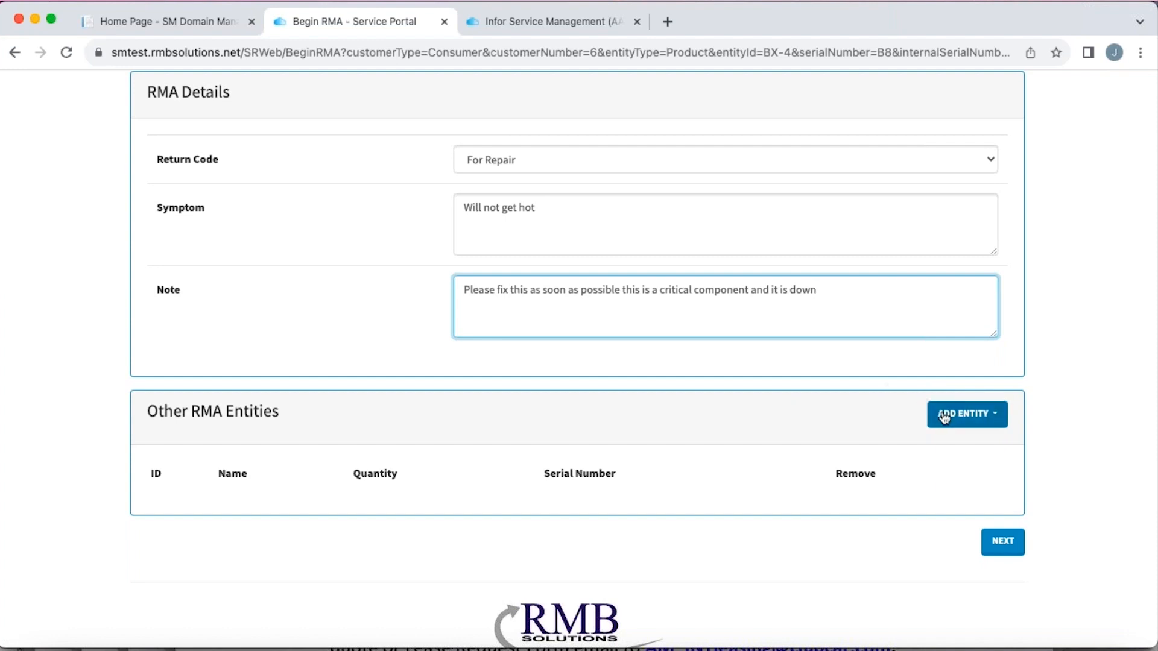
left_click(1004, 552)
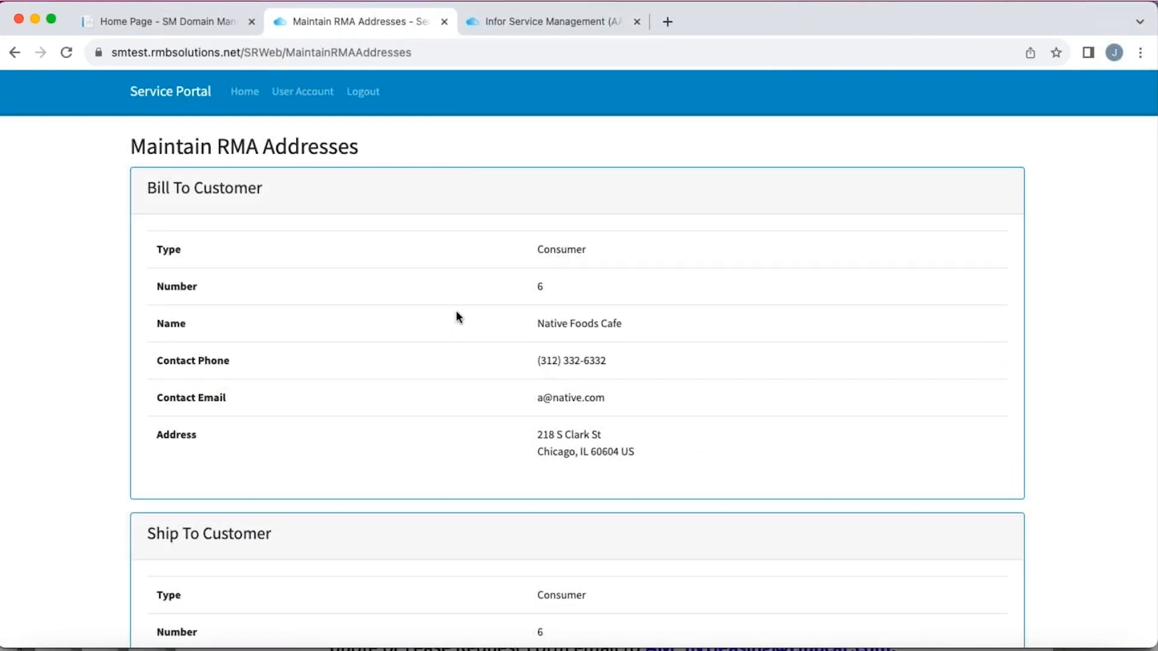
- Review the prefilled customer, contact, billing and shipping details, keep them as they are and proceed to the RMA review
scroll(447, 303, "down", 1)
scroll(447, 310, "down", 1)
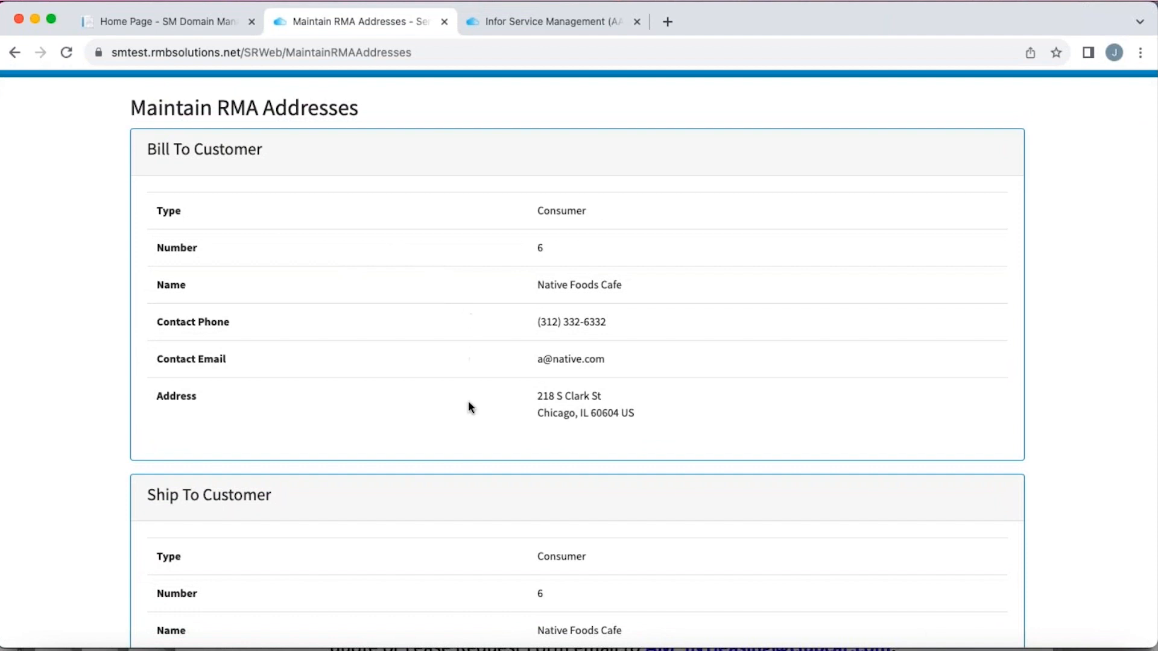
scroll(468, 401, "down", 5)
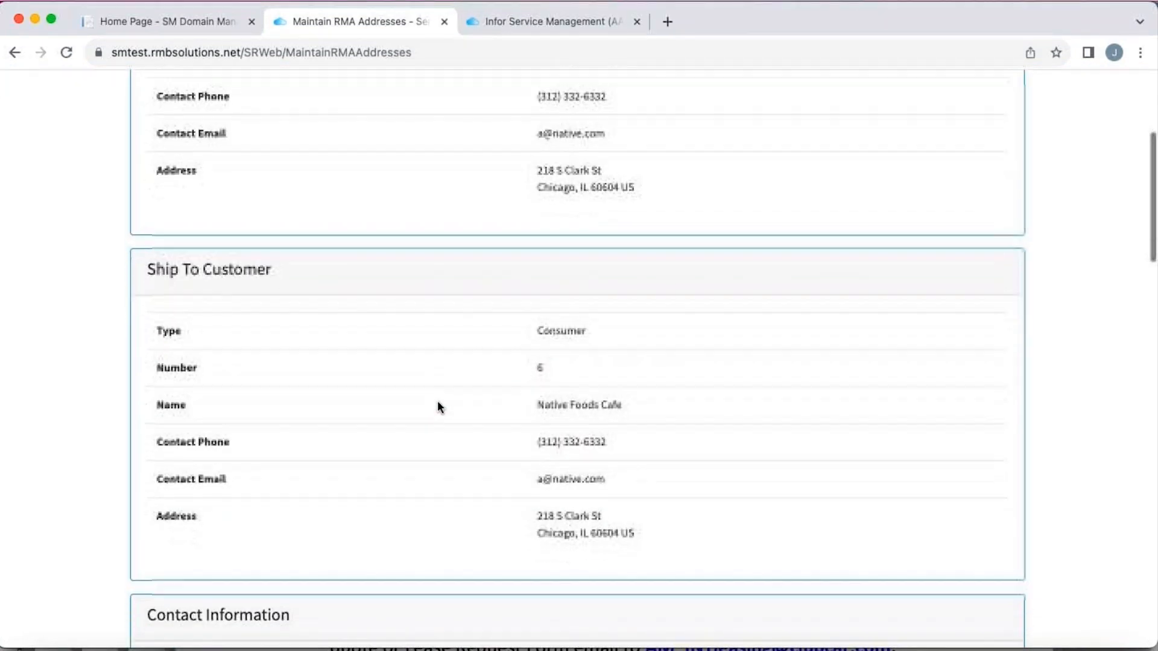
scroll(437, 402, "down", 6)
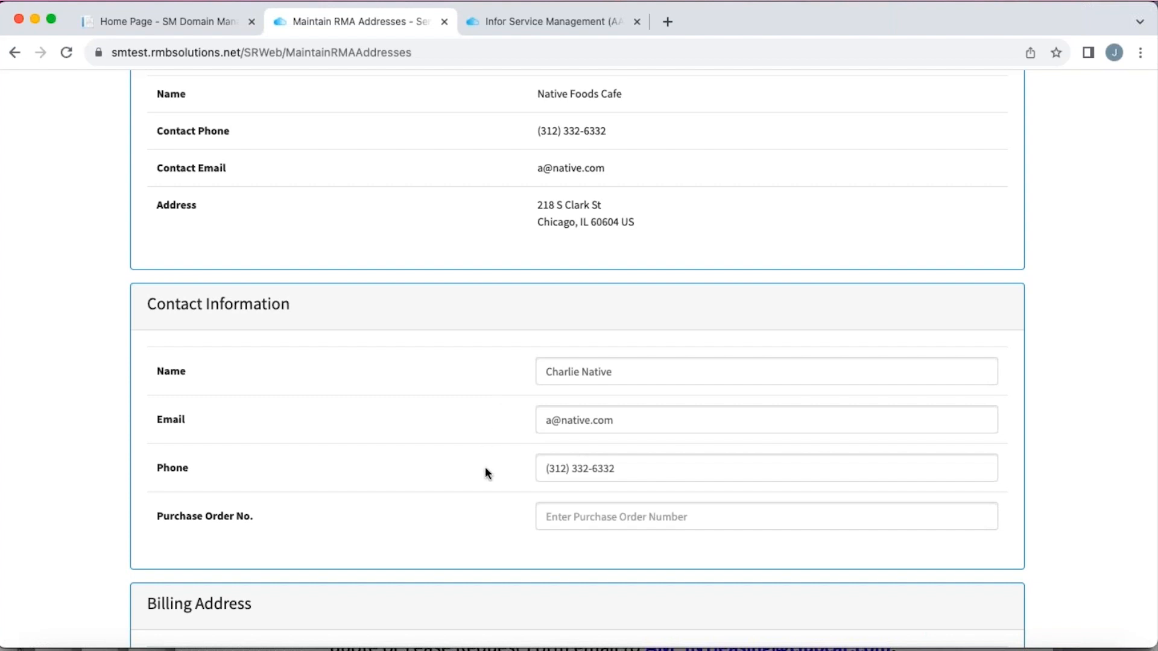
scroll(485, 471, "down", 3)
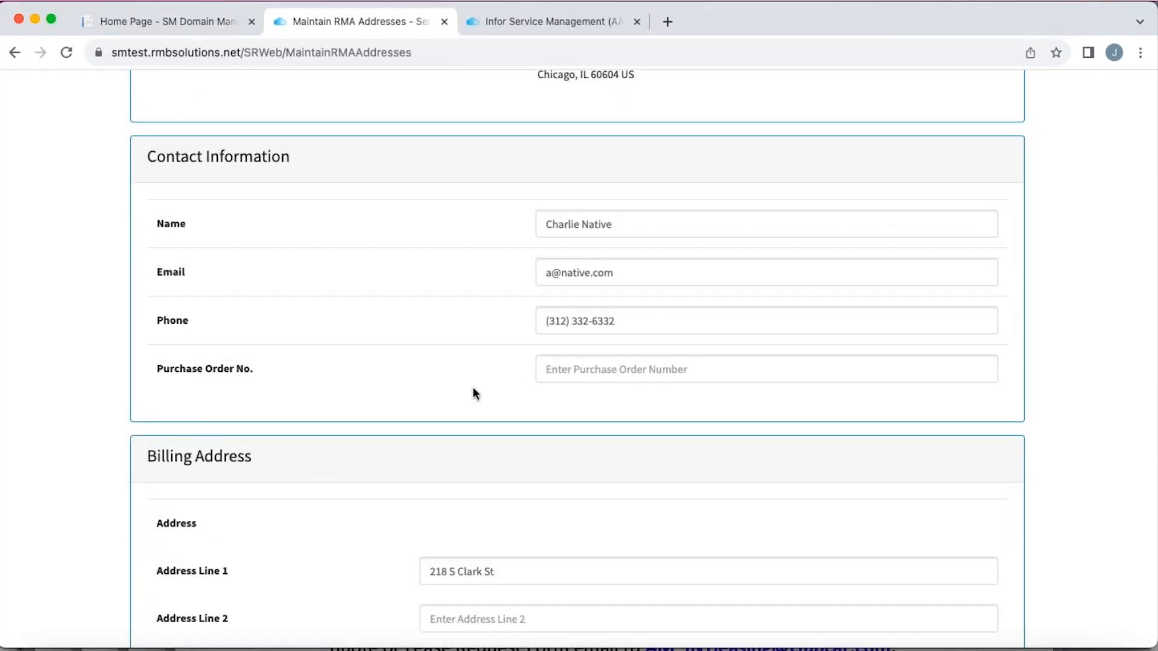
scroll(473, 393, "down", 3)
scroll(354, 359, "down", 4)
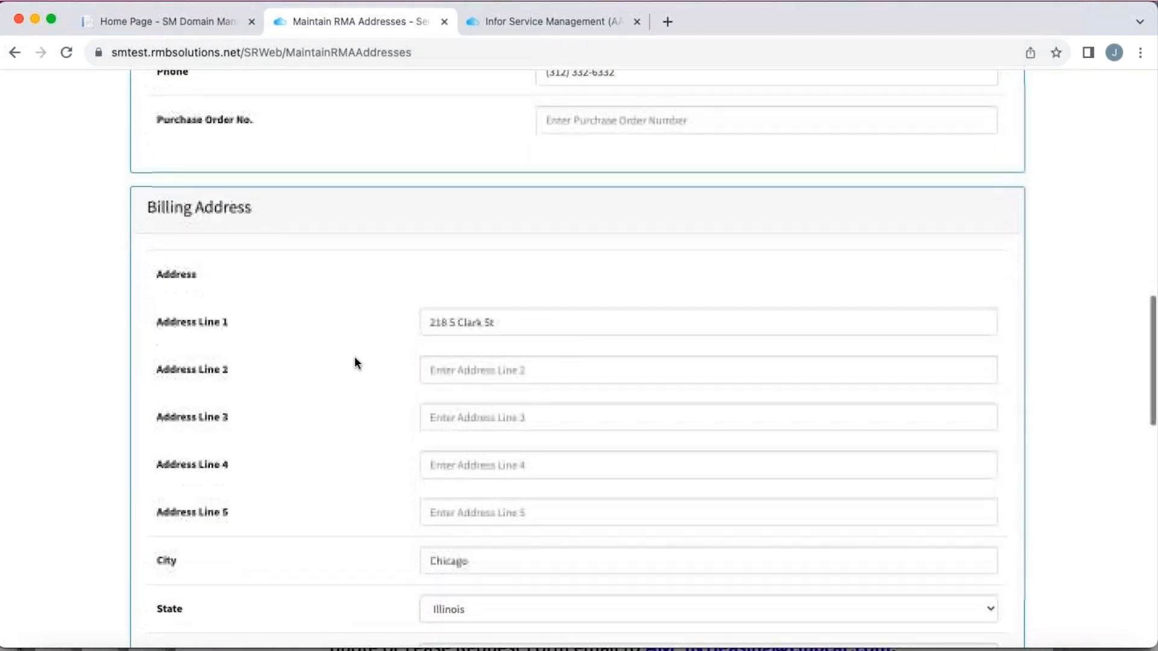
scroll(355, 349, "down", 12)
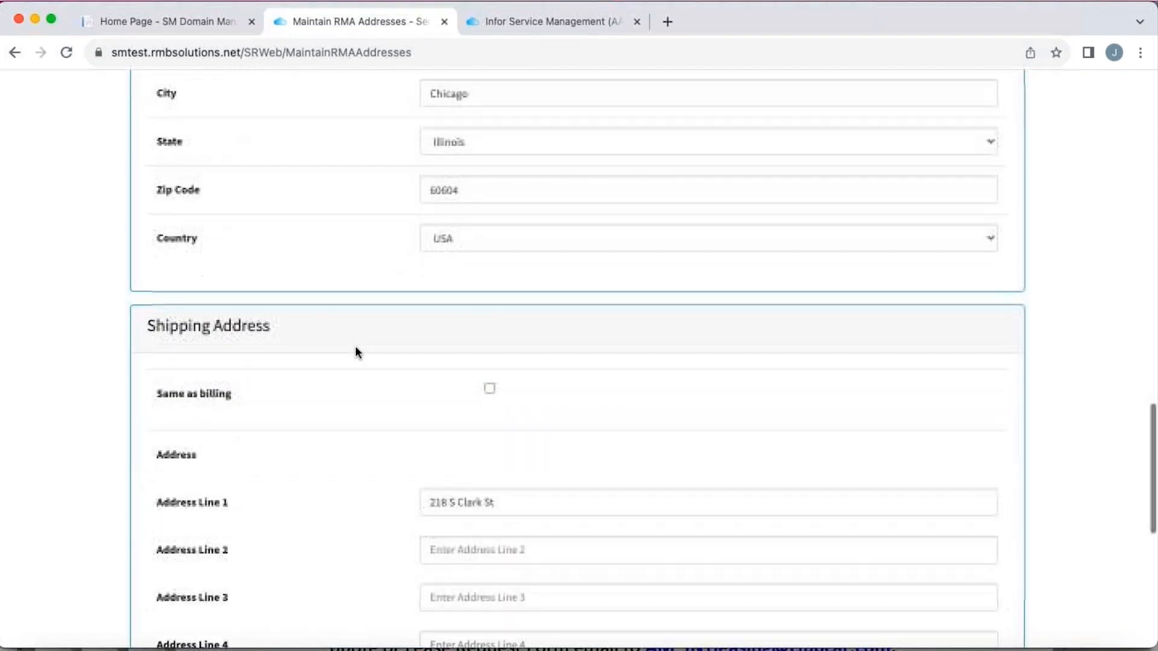
scroll(355, 353, "down", 7)
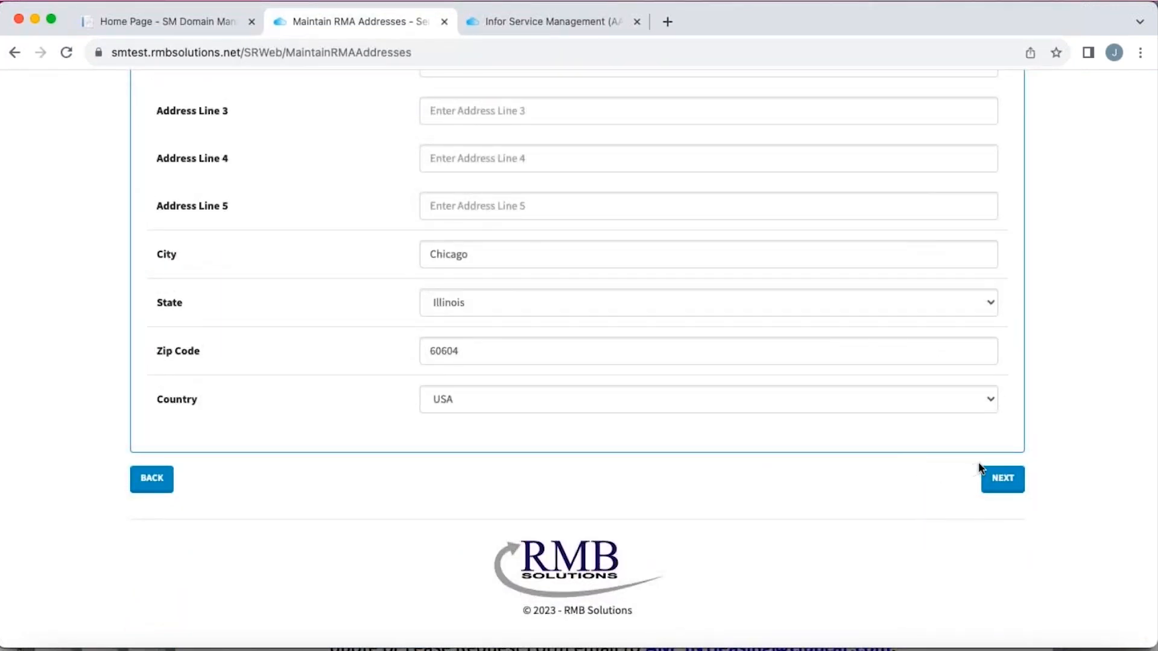
left_click(1009, 489)
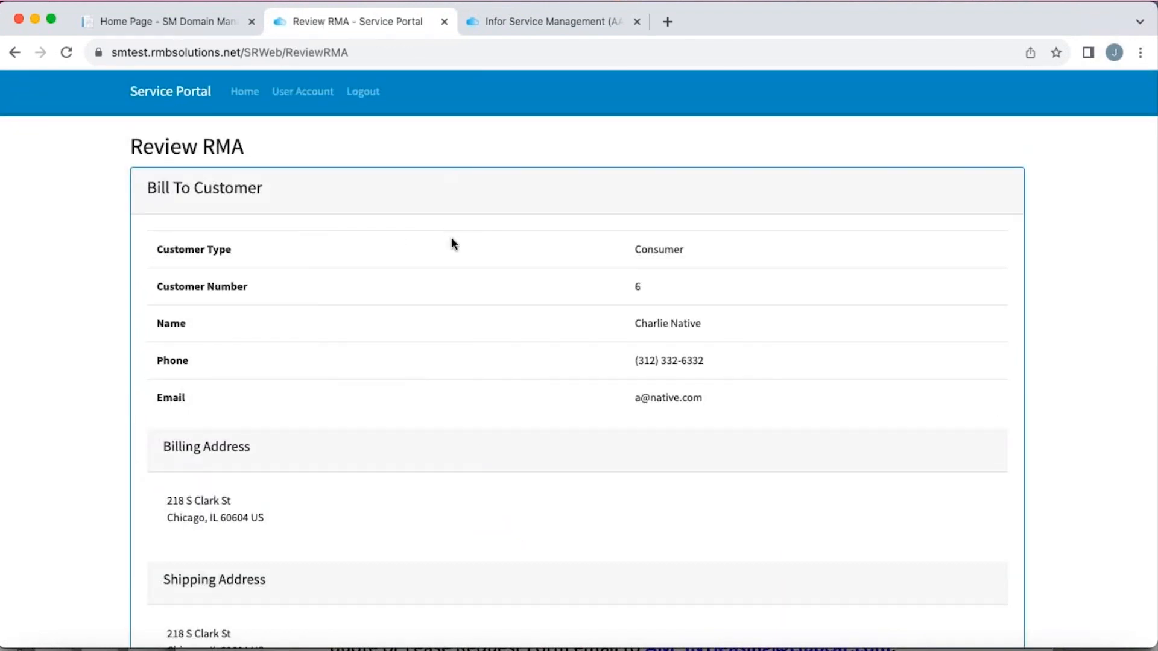
- Review the RMA's addresses and the bakery convection oven's return details, and submit the RMA without attachments
scroll(454, 243, "down", 1)
scroll(453, 243, "up", 1)
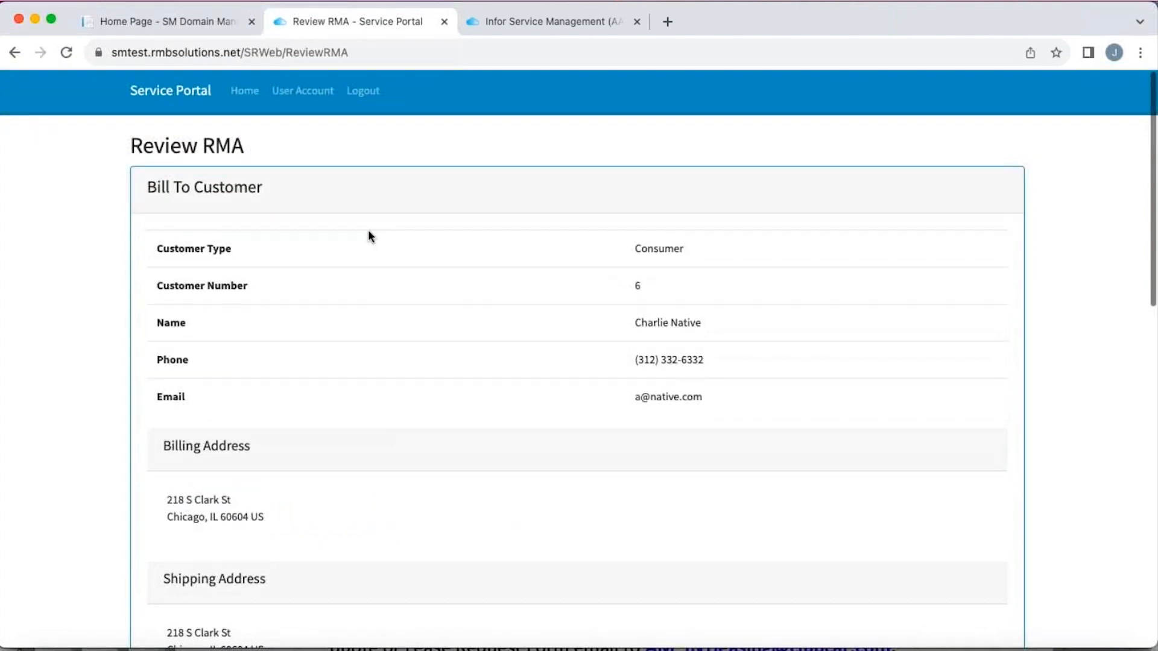
scroll(511, 275, "down", 3)
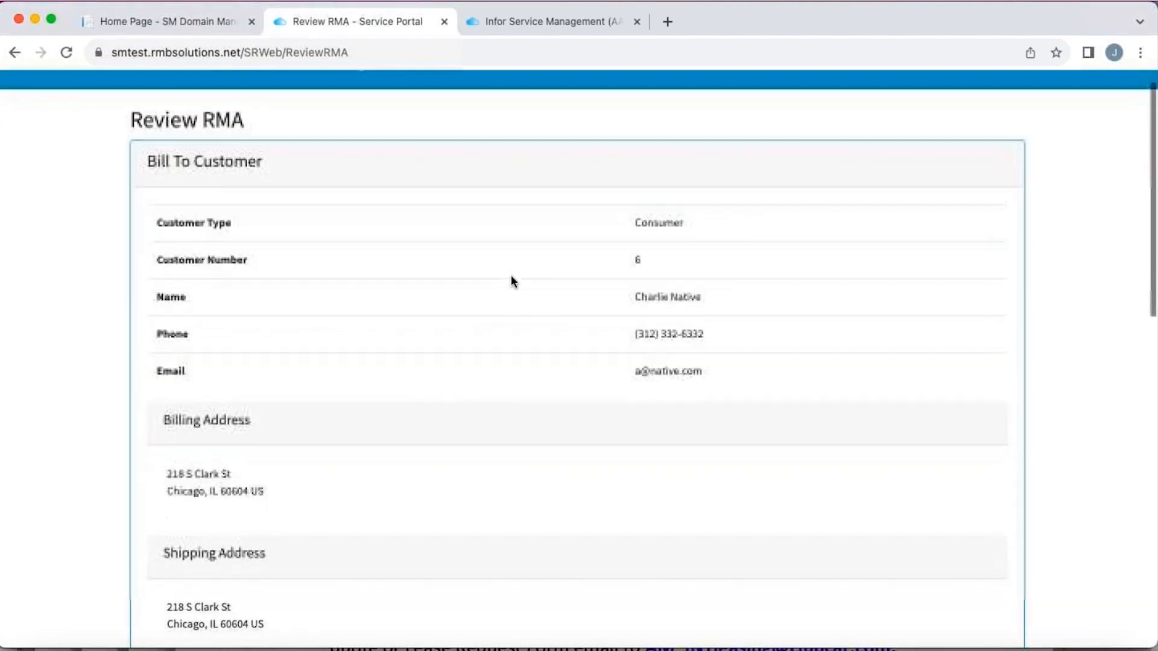
scroll(511, 278, "down", 3)
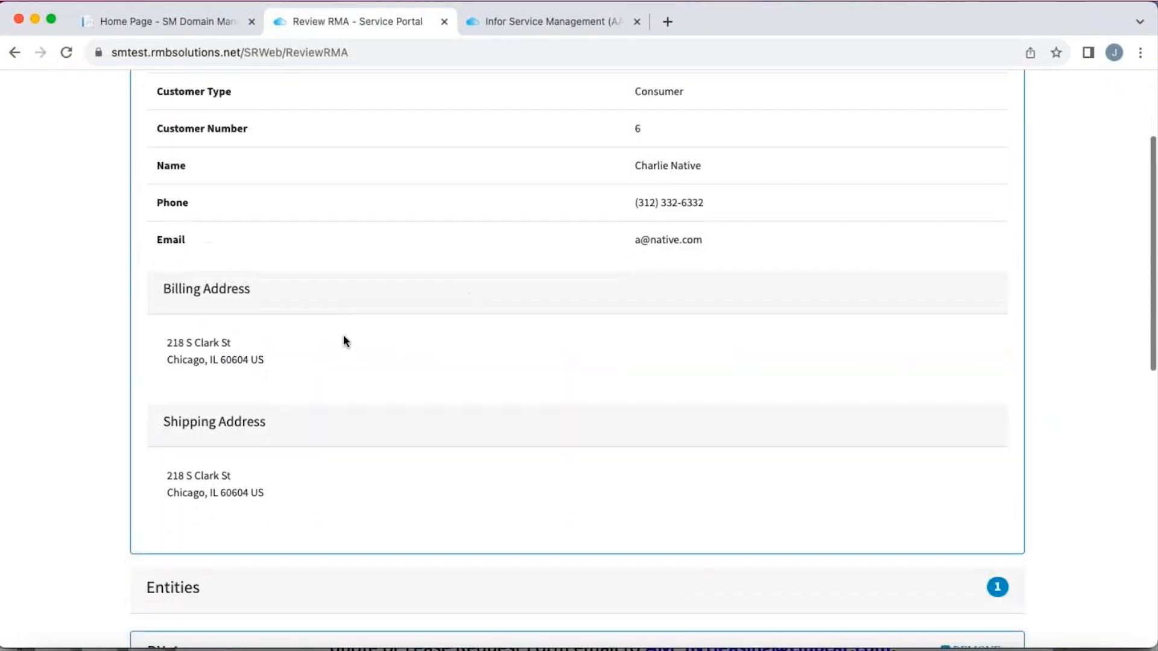
scroll(346, 342, "down", 5)
scroll(346, 342, "down", 6)
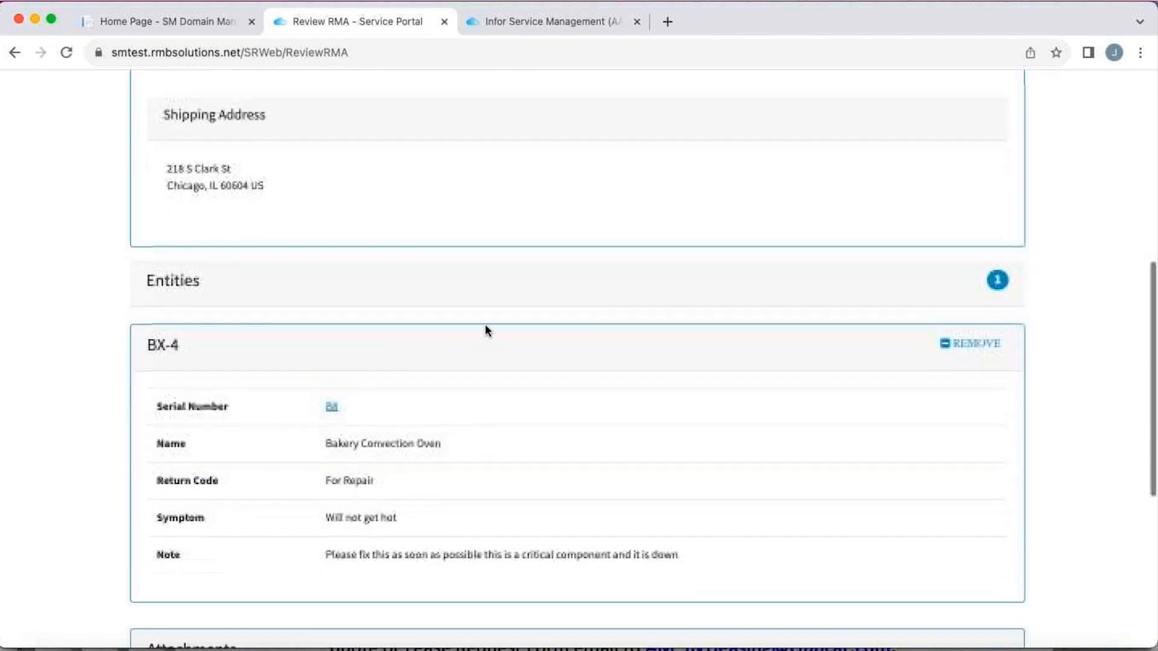
scroll(490, 389, "down", 1)
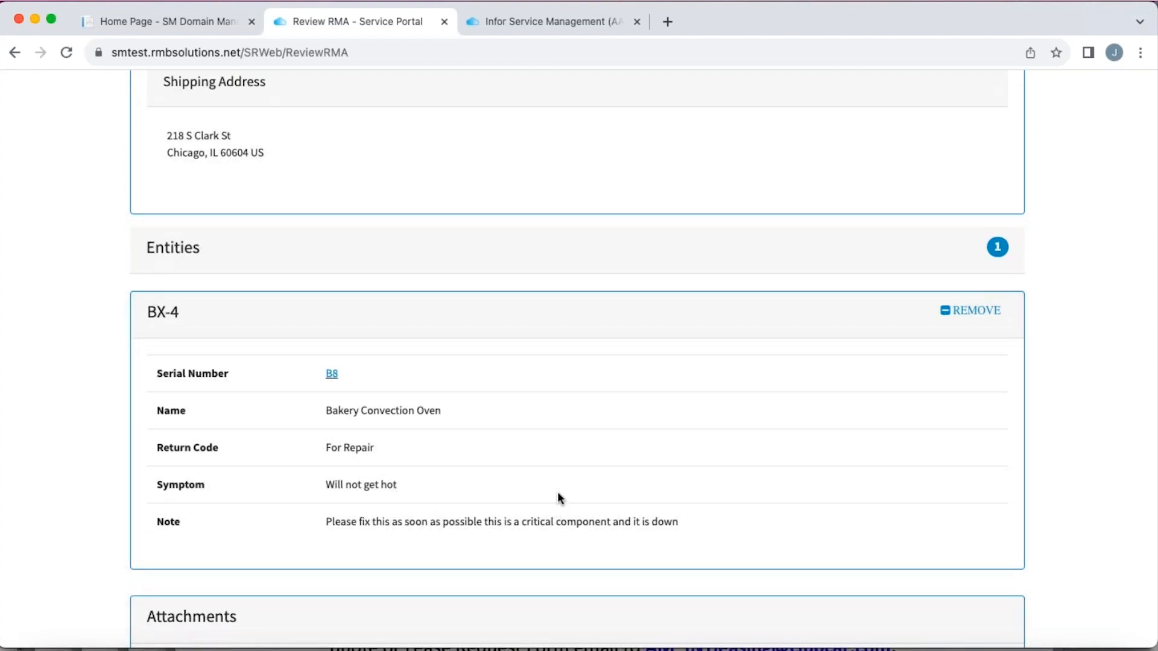
scroll(558, 496, "down", 5)
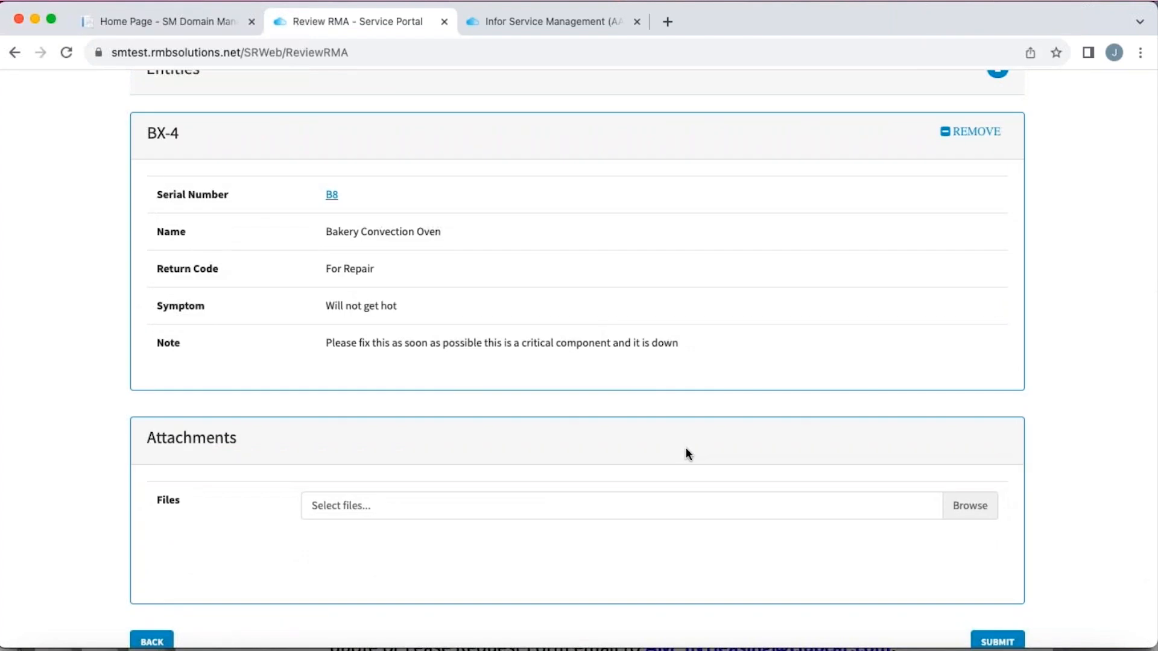
scroll(686, 449, "down", 1)
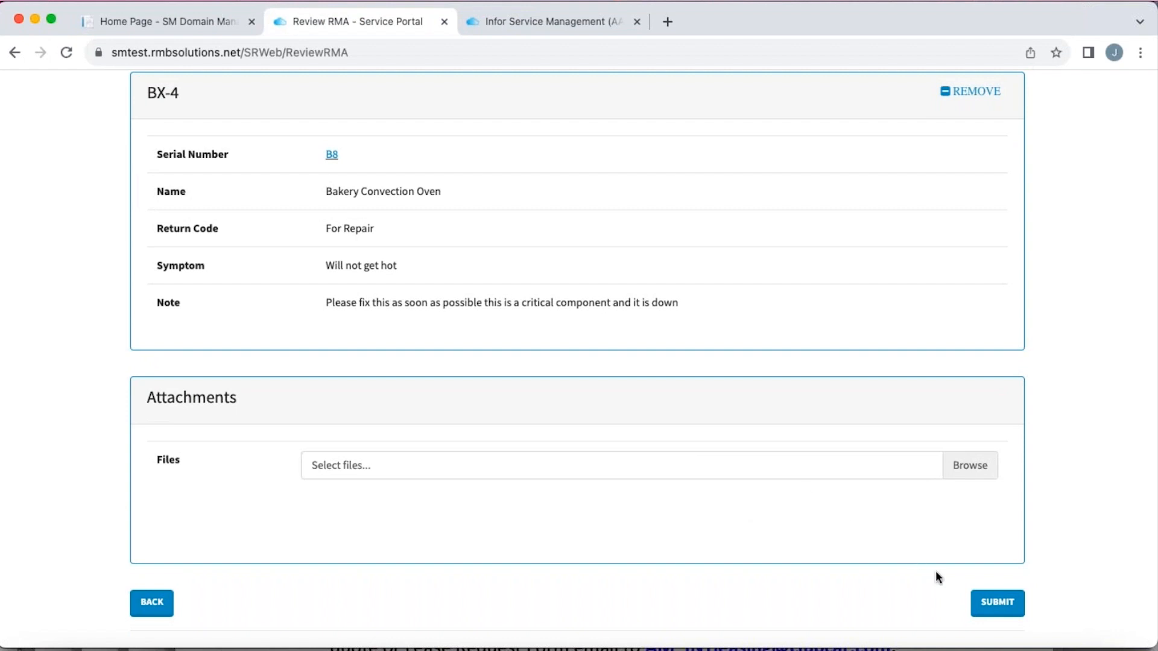
left_click(997, 605)
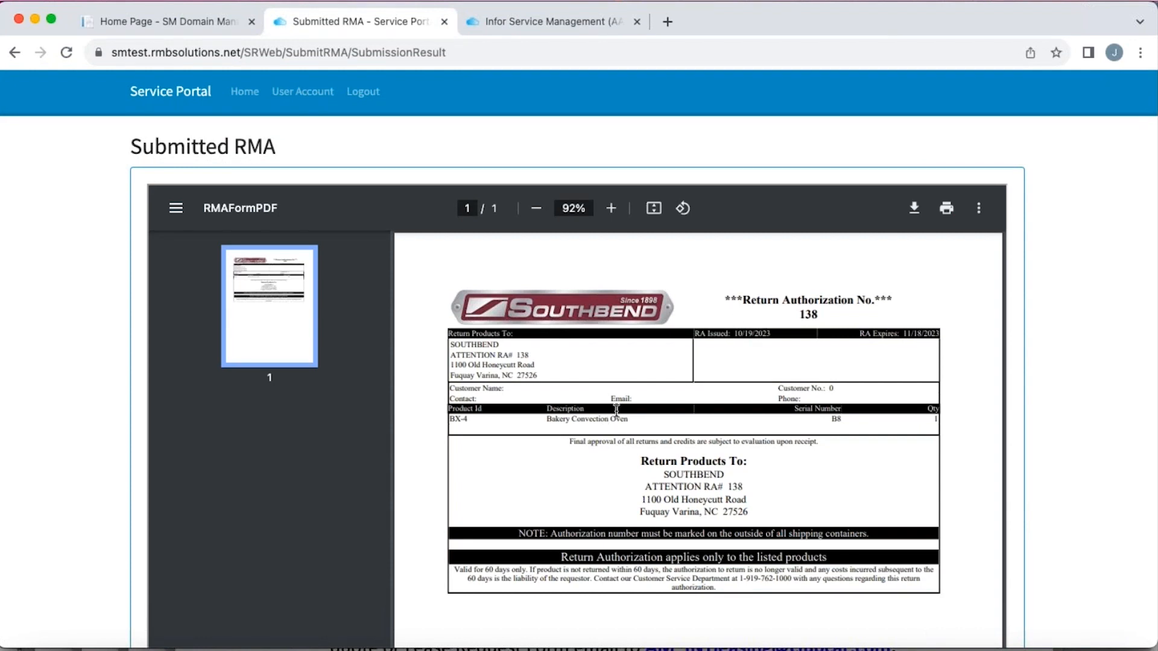
- Check the return authorization number on the submitted form, and open the customer's list of returns from the home page
left_click_drag(827, 306, 811, 316)
left_click(245, 94)
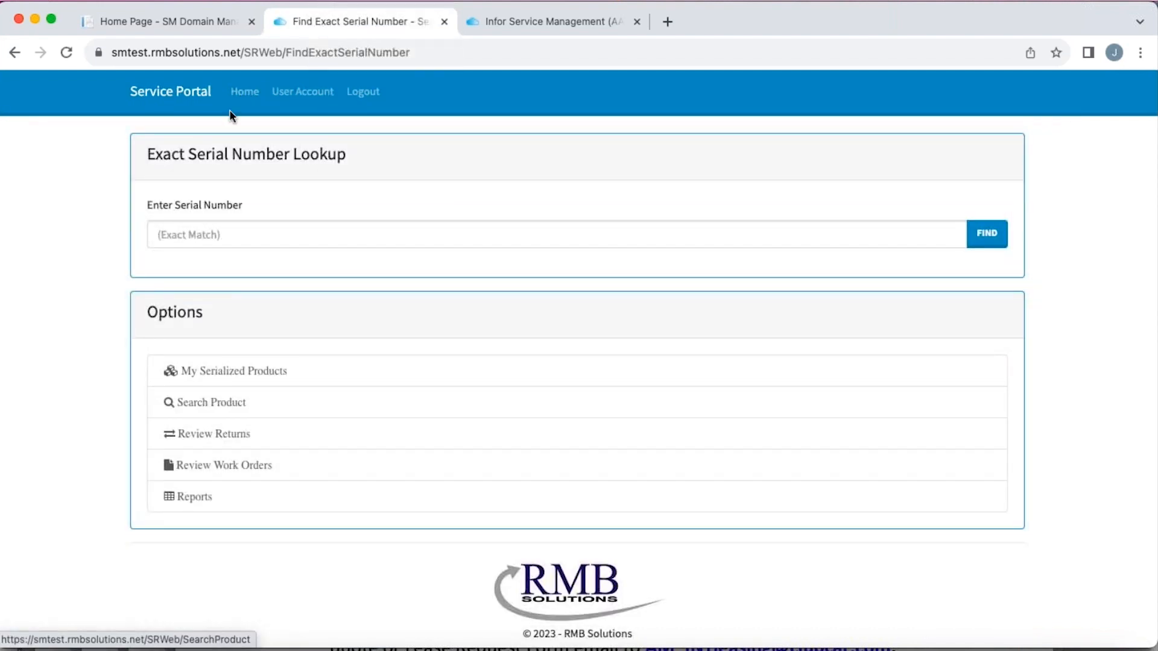
left_click(212, 433)
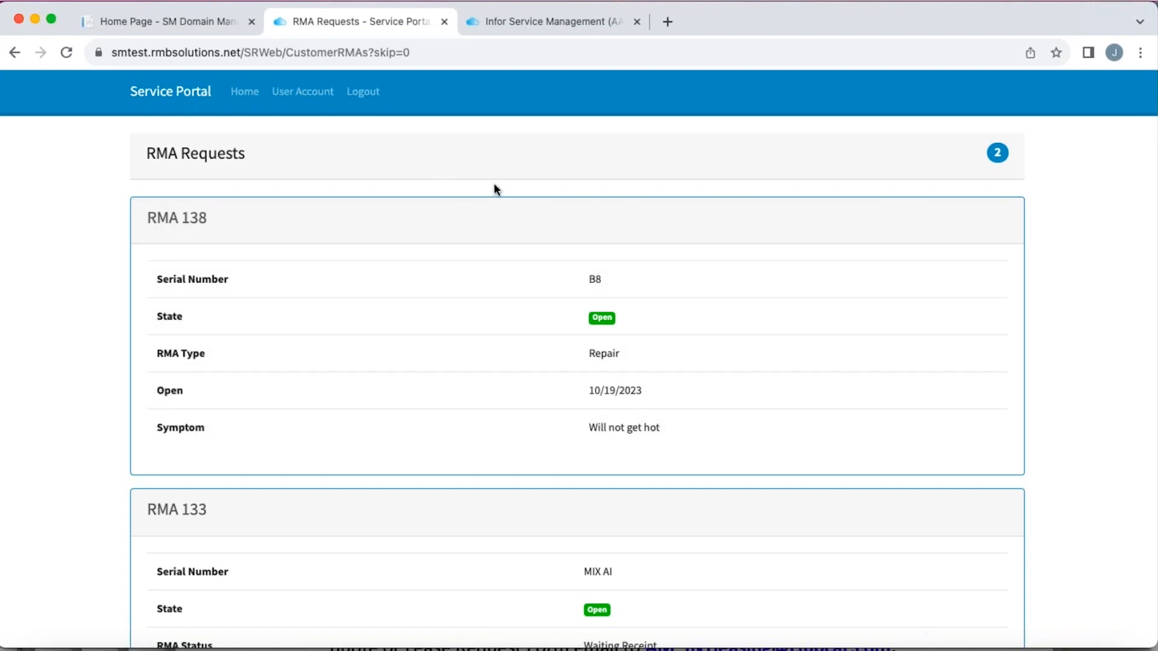
- Switch to Infor Service Management, list all RMAs and open the newly submitted Native Foods Cafe RMA
left_click(550, 27)
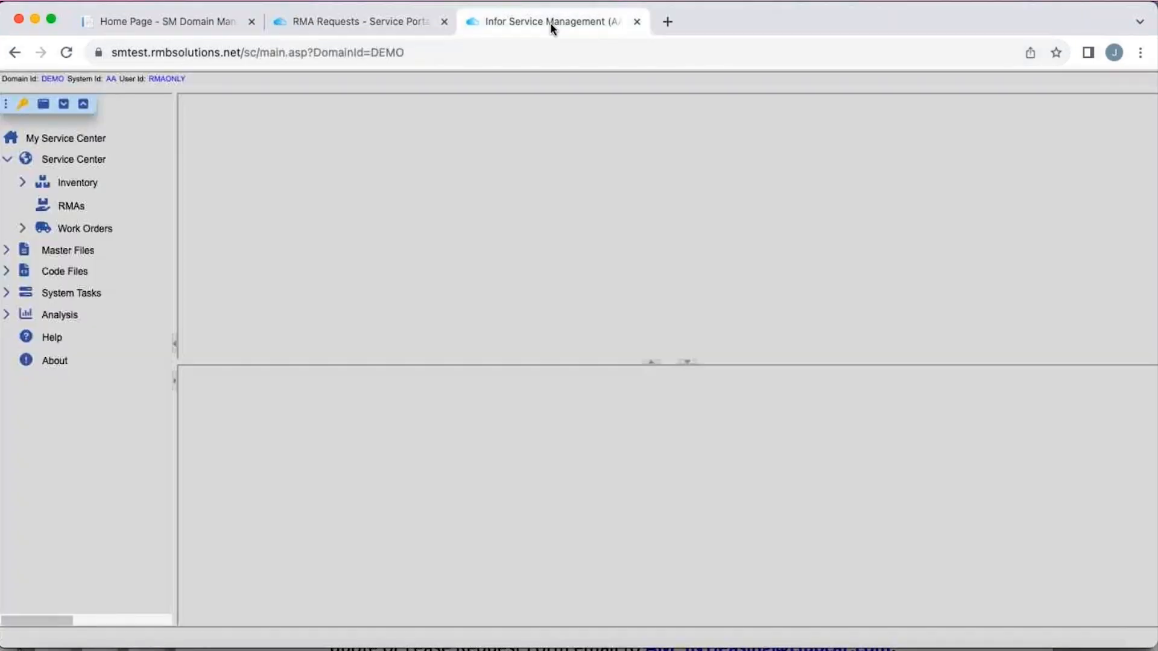
left_click(71, 206)
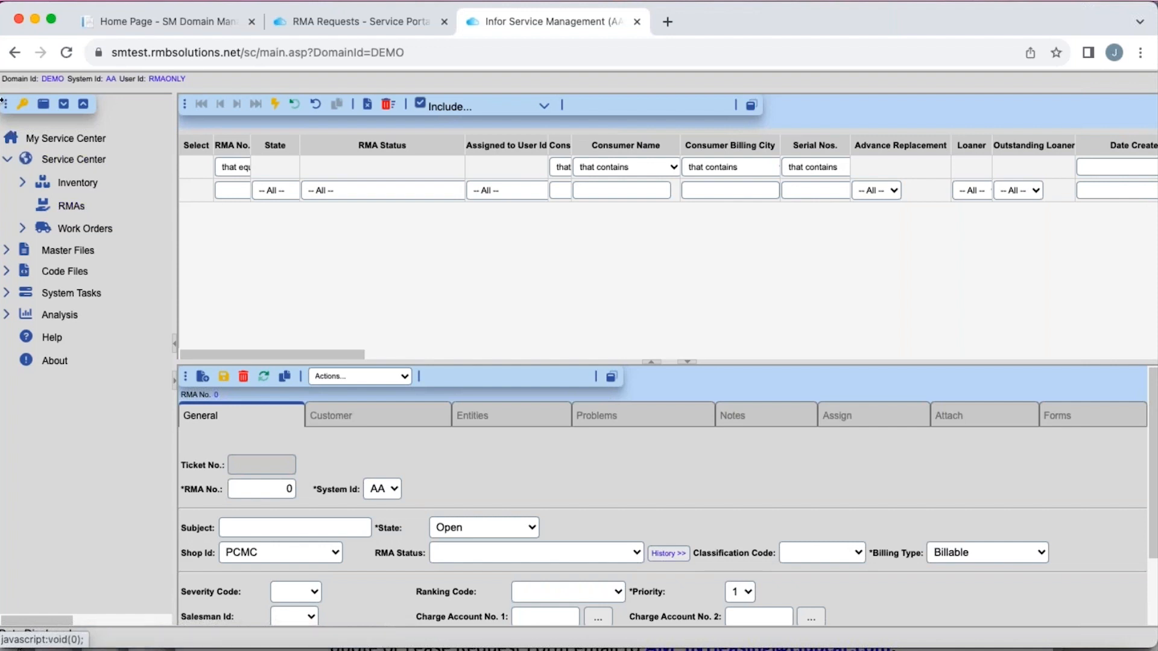
left_click(276, 106)
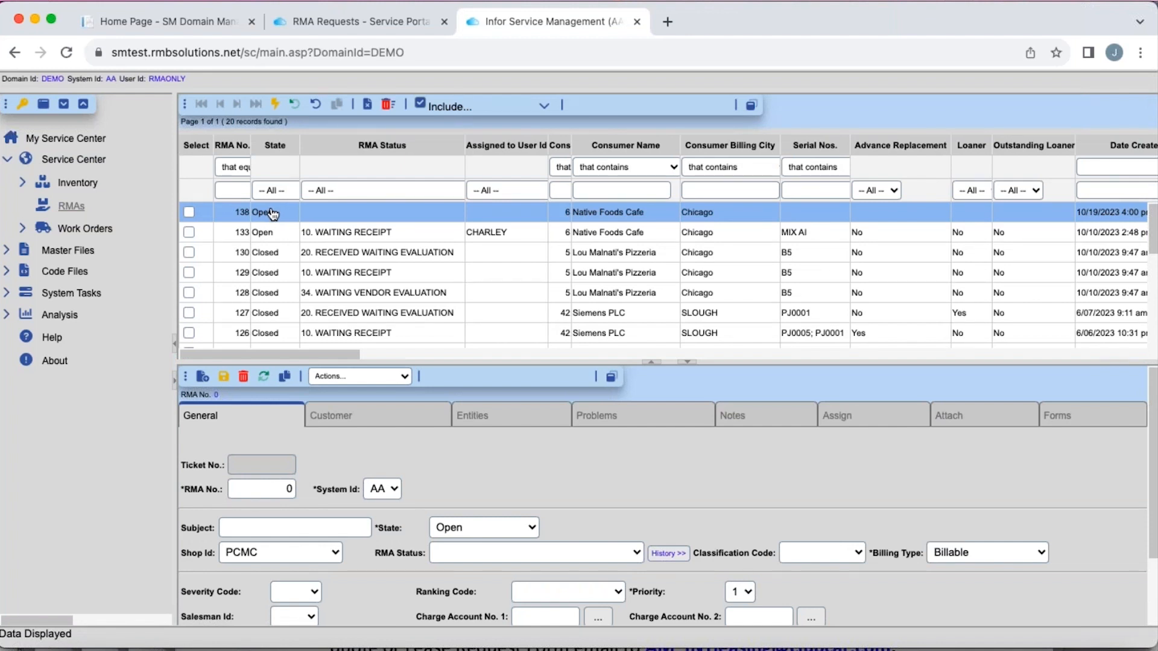
left_click(273, 214)
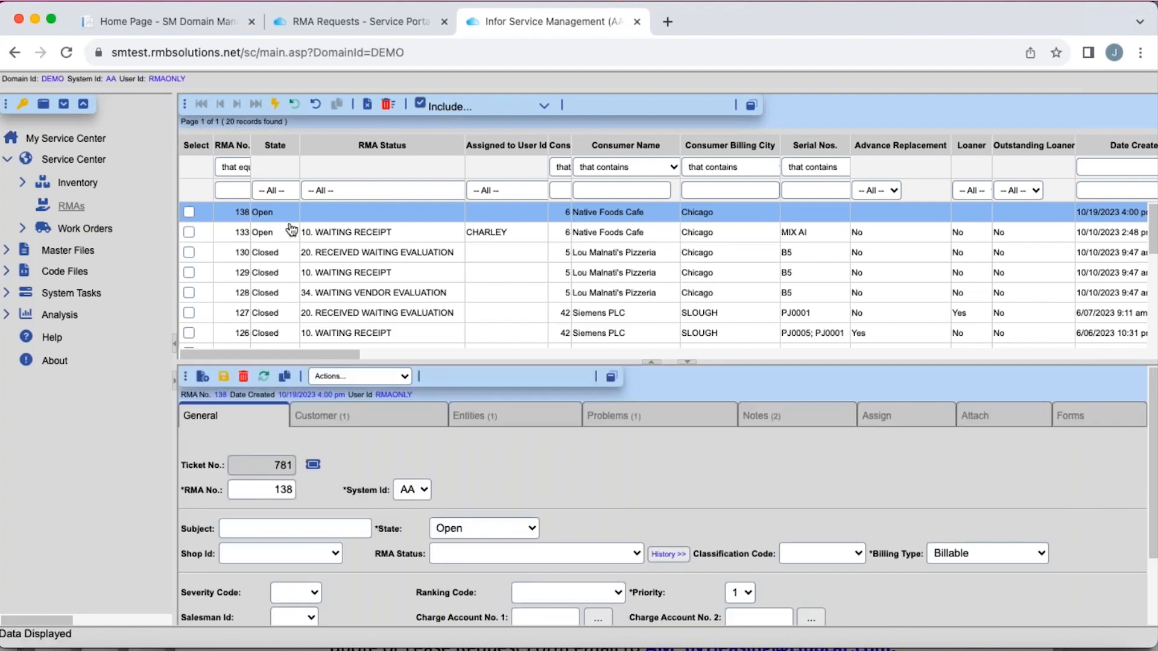
- Expand the RMA's detail view and set the RMA status to 10. WAITING RECEIPT
left_click(611, 378)
left_click(624, 288)
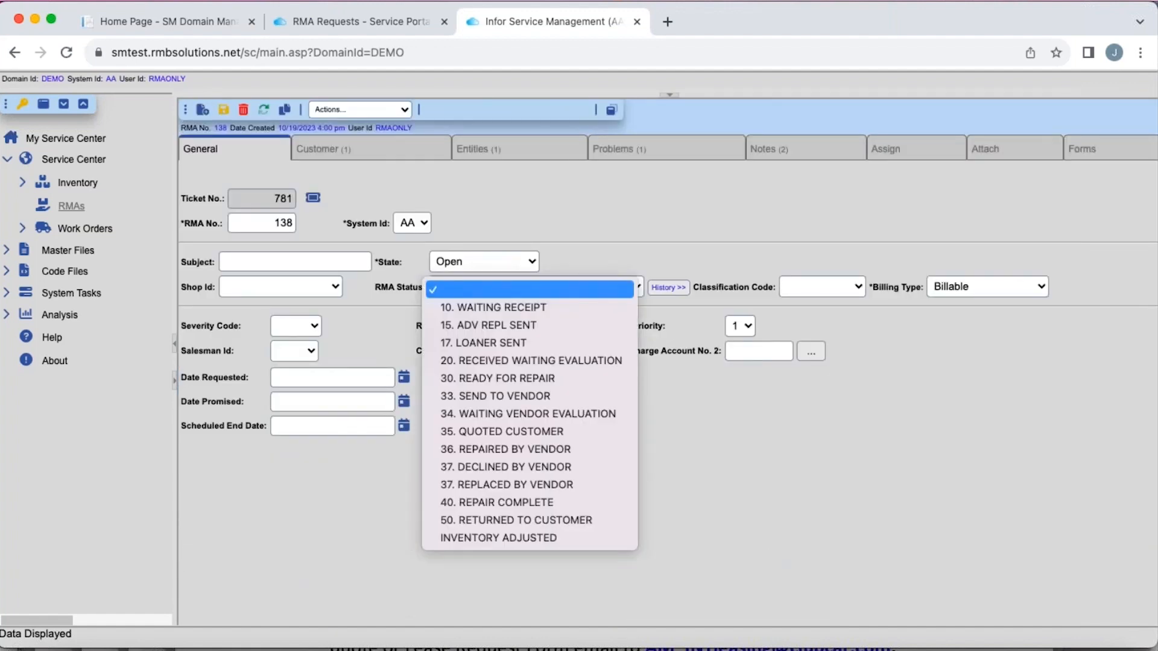
left_click(550, 309)
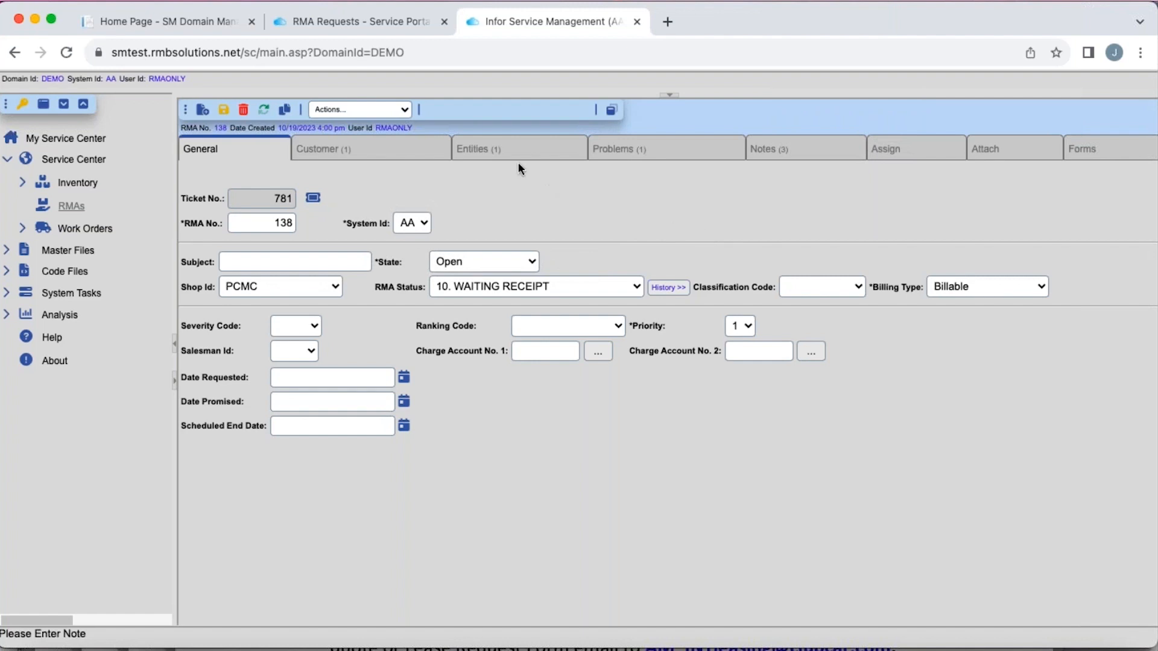
- Check the RMA's problem line for the oven's serial number and reported symptom
left_click(608, 157)
scroll(542, 245, "right", 5)
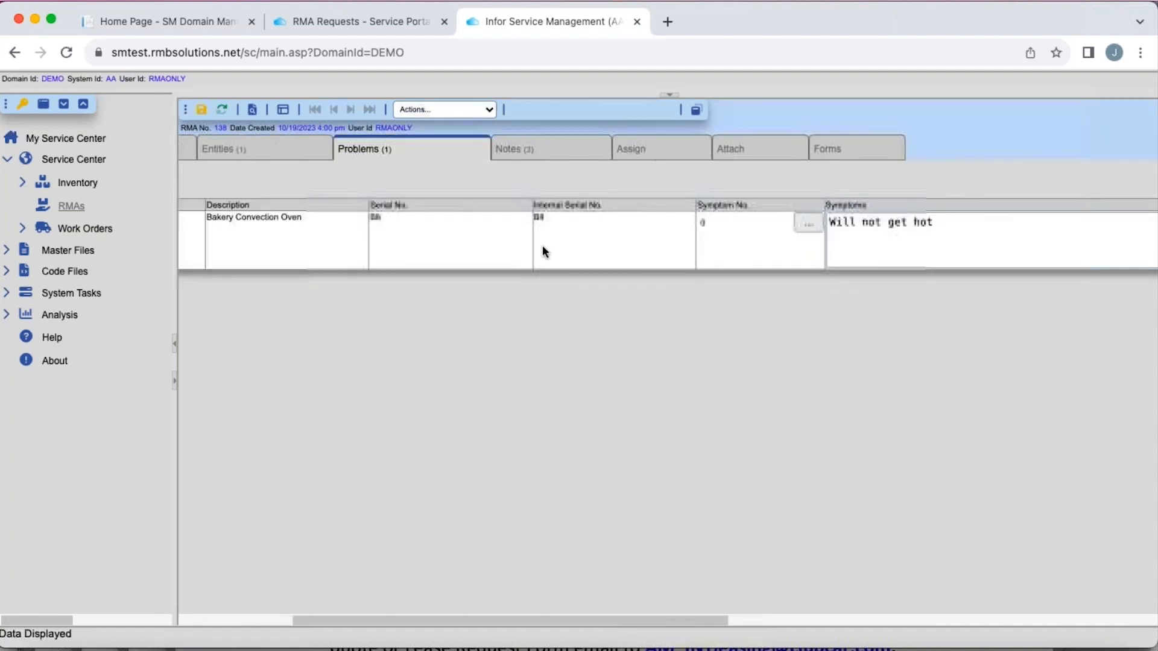
scroll(852, 273, "left", 5)
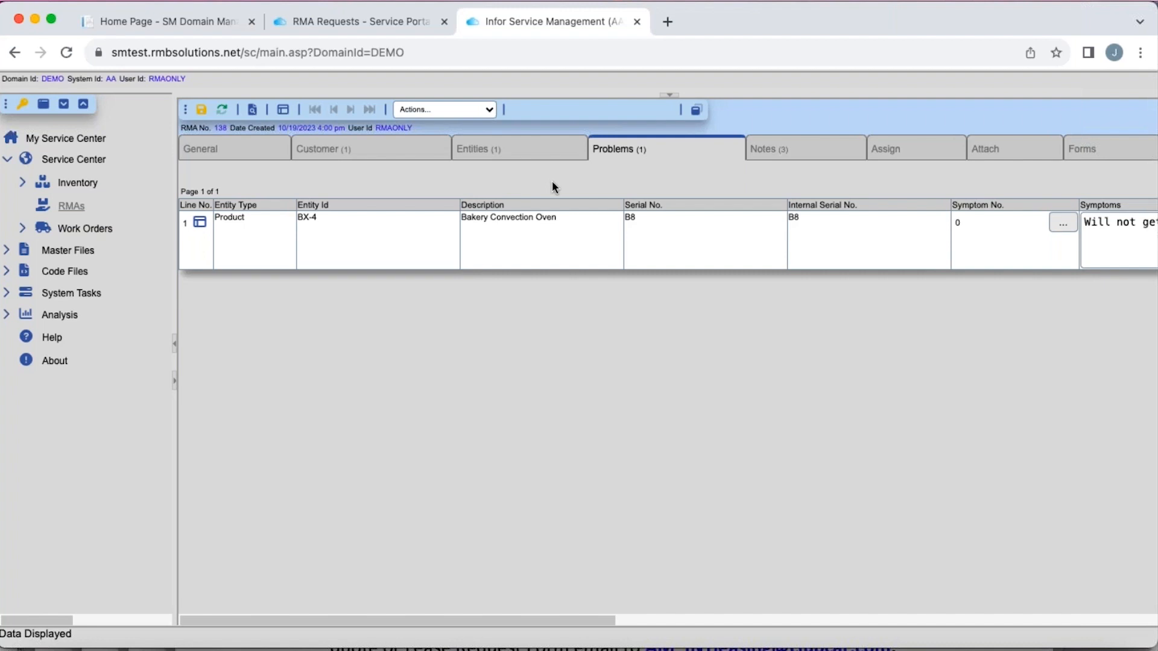
- Assign the RMA to the technician's user ID as the primary assigned user and save the assignment
left_click(907, 155)
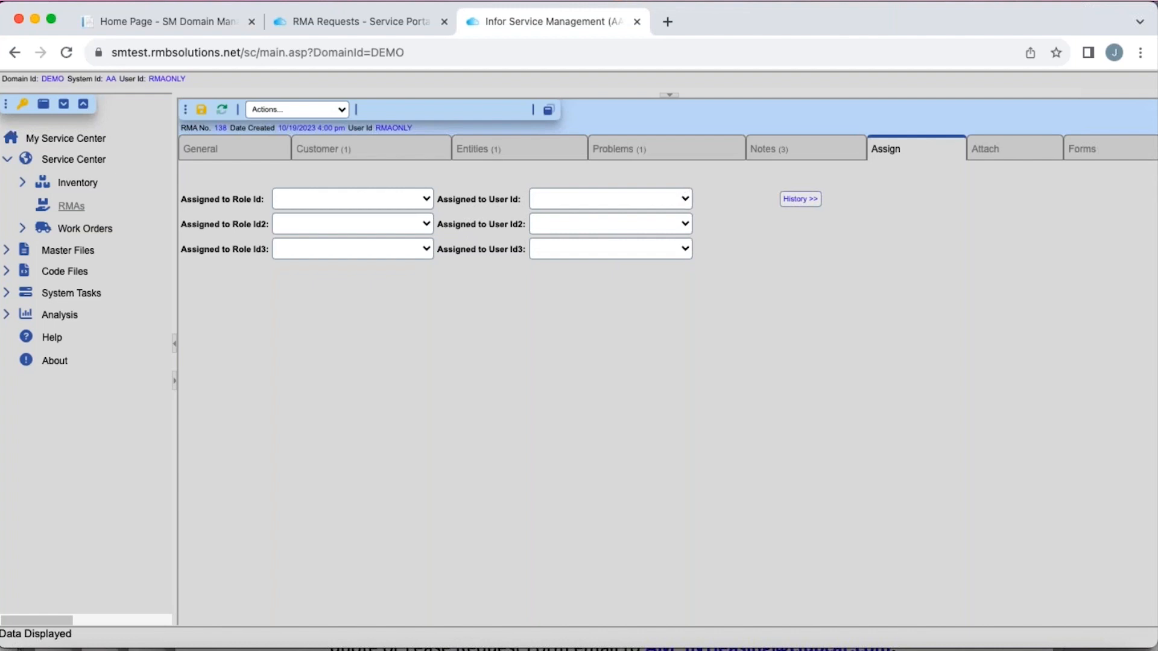
left_click(688, 199)
left_click(588, 309)
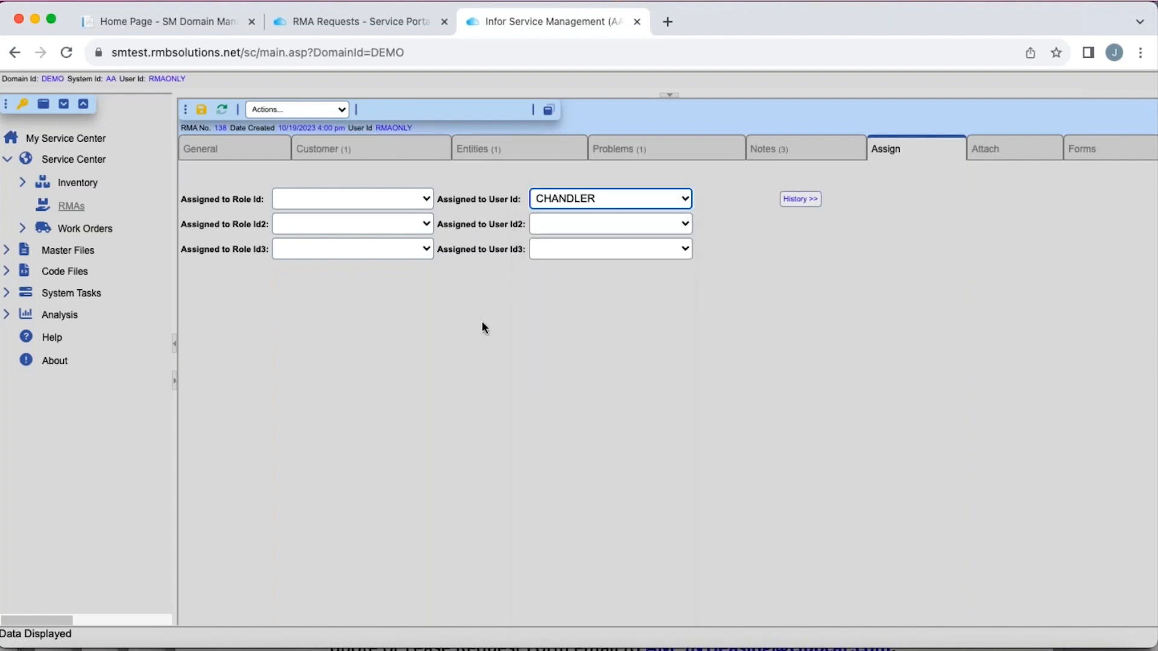
left_click(202, 110)
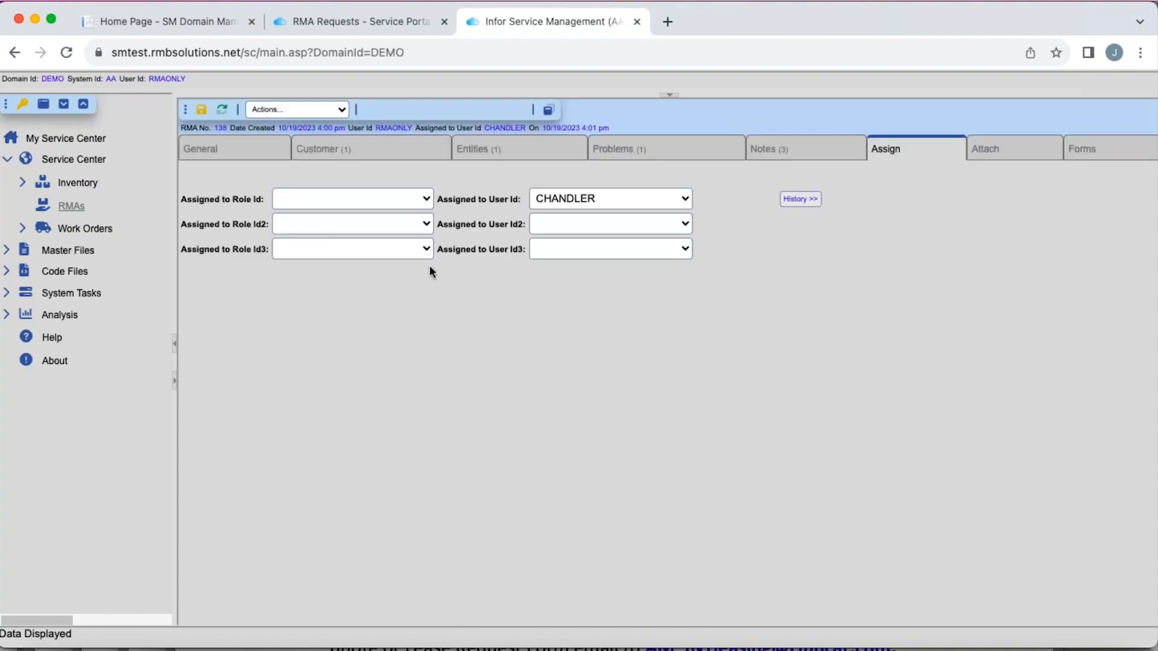
- Save the RMA's general details, switch to the Service Portal and refresh its list of RMA requests
left_click(253, 161)
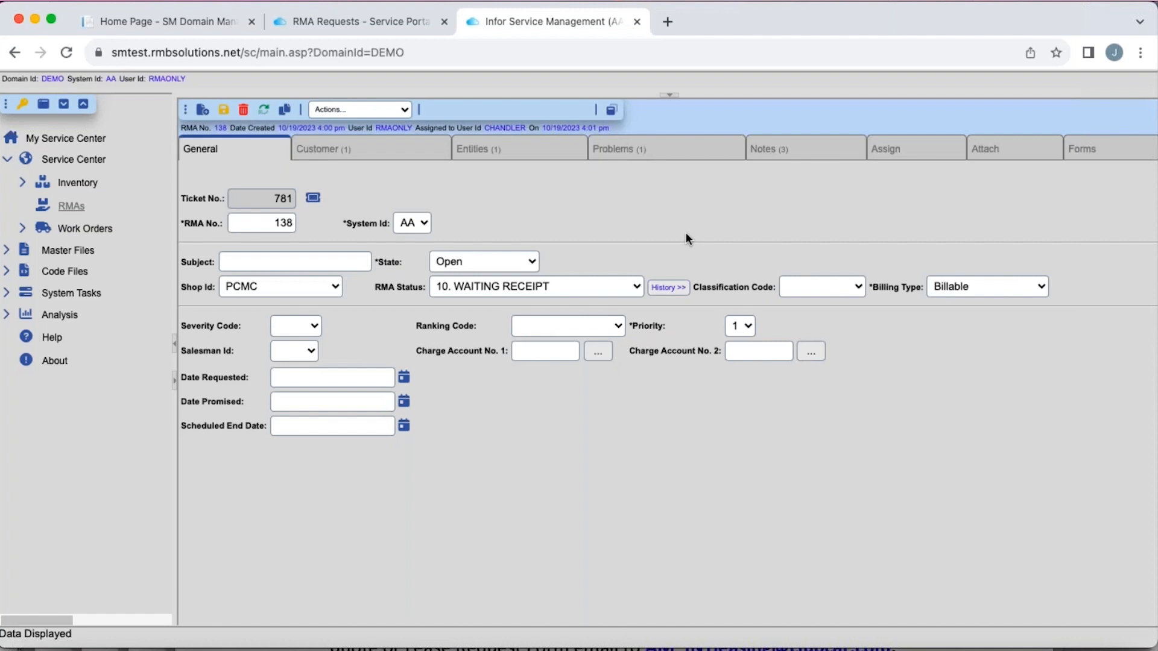
left_click(223, 111)
left_click(361, 23)
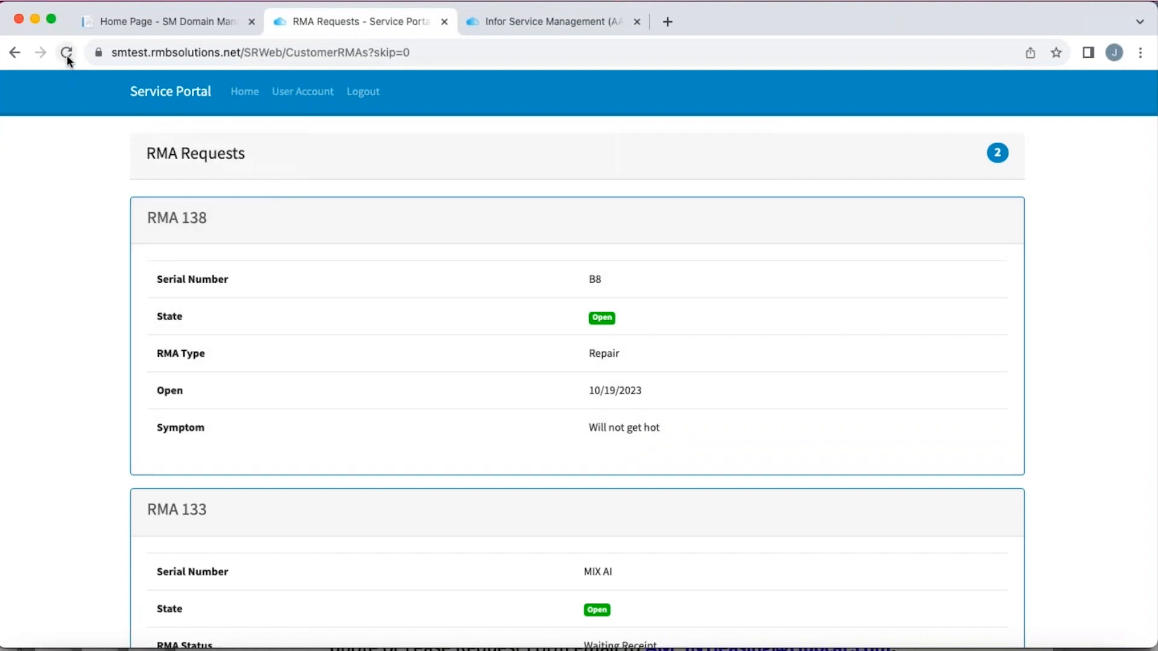
left_click(67, 55)
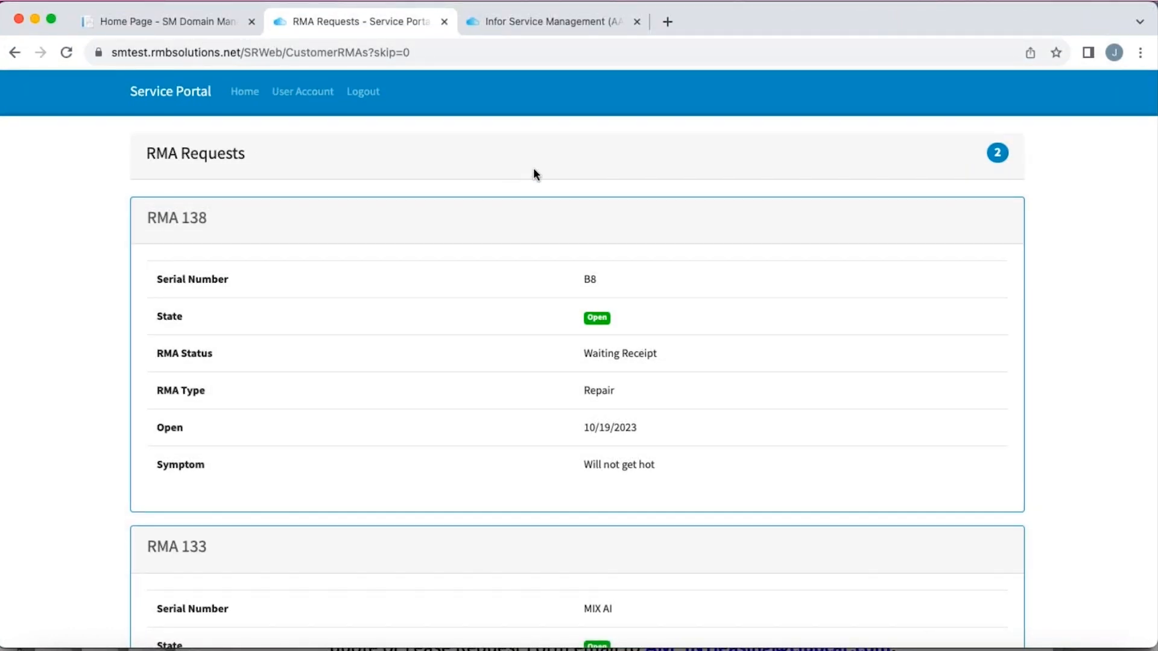
- Switch to Infor Service Management and set the RMA's state to Received, applying it to all entities
left_click(562, 24)
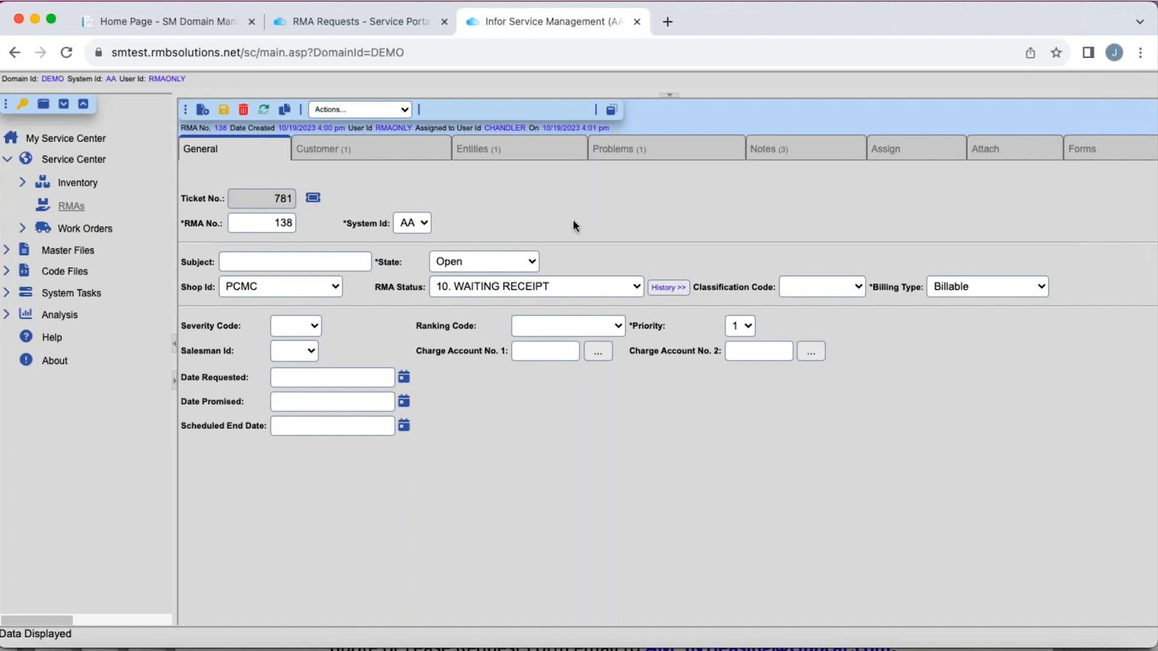
left_click(529, 261)
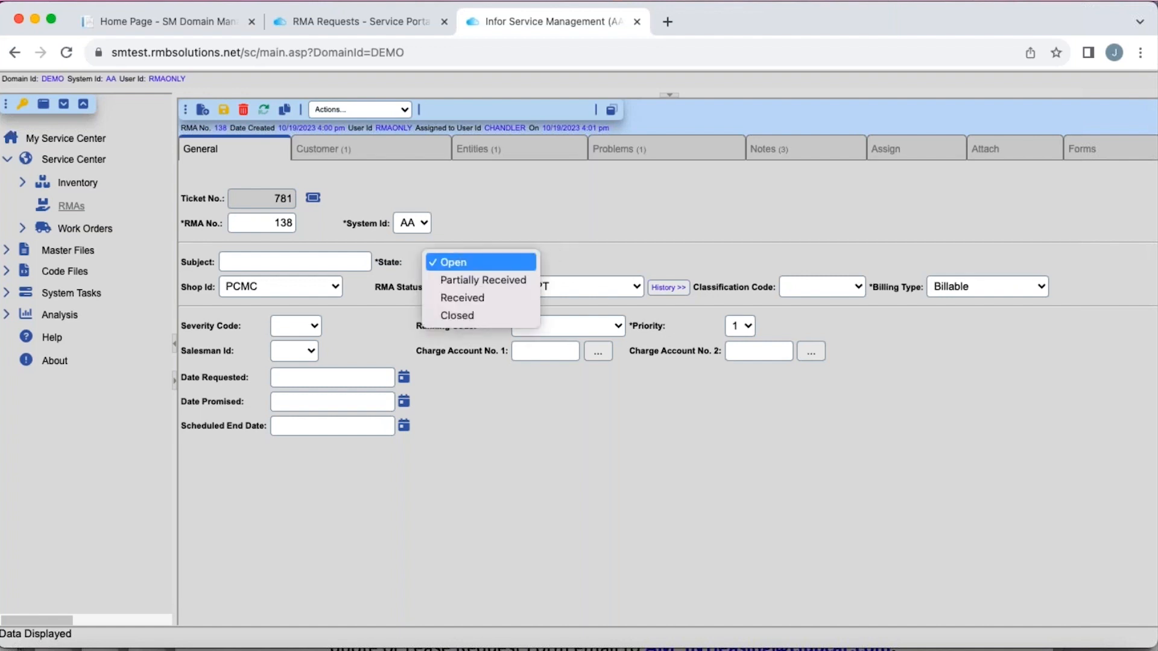
left_click(469, 299)
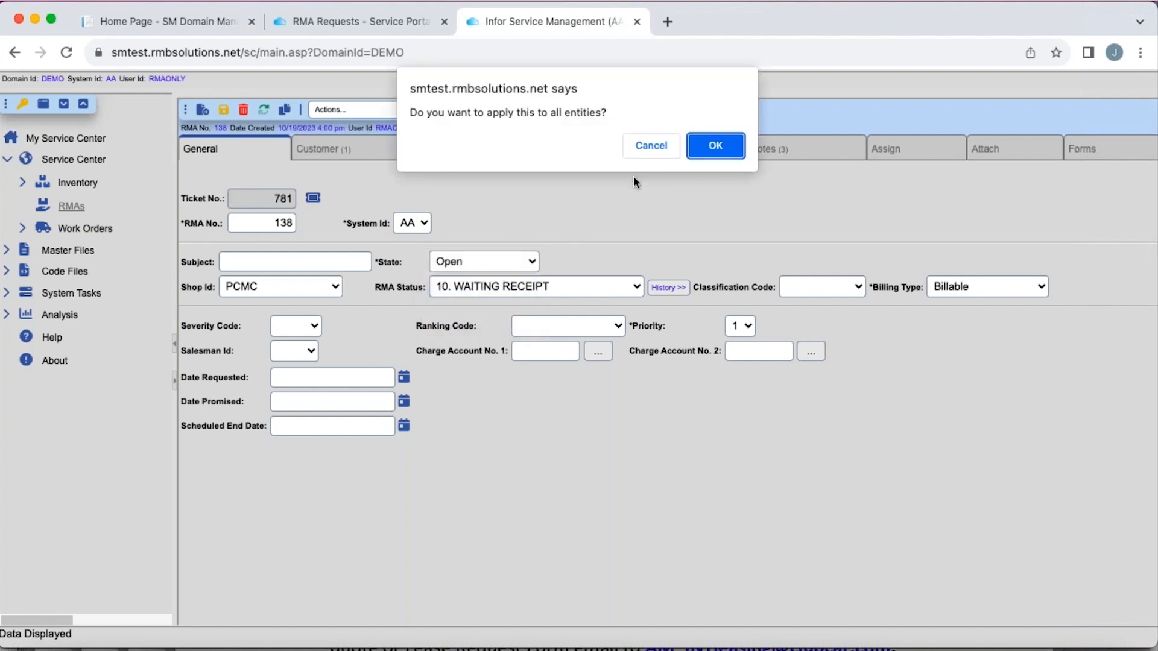
left_click(705, 153)
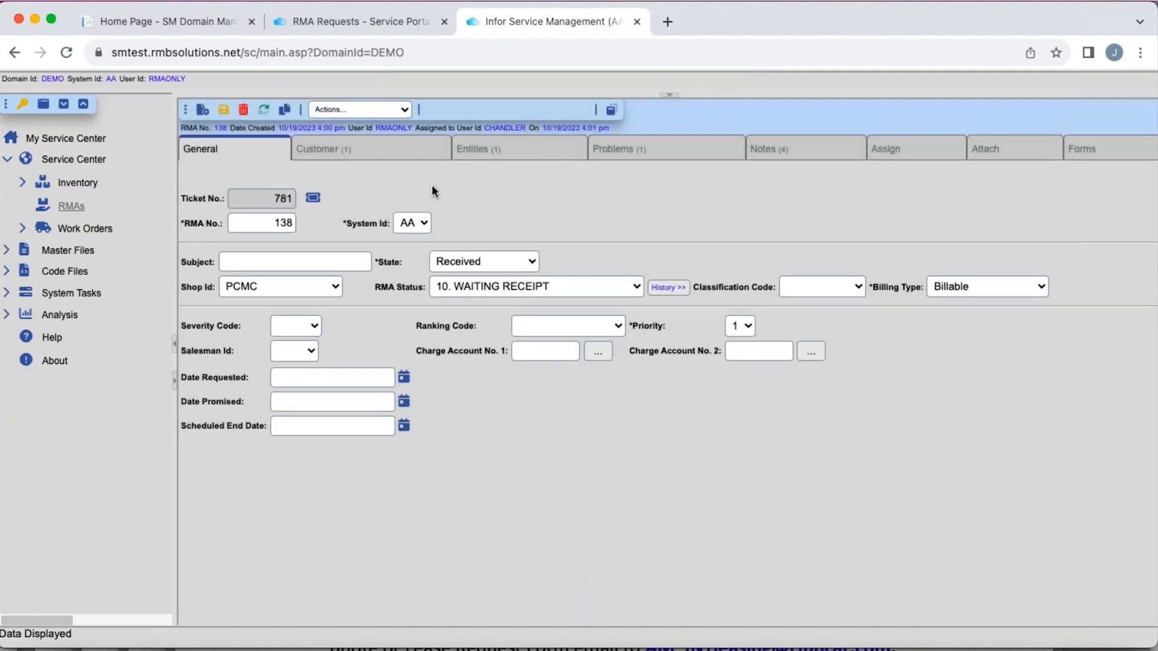
- Set the RMA status to 20. RECEIVED WAITING EVALUATION for all entities and save the RMA
left_click(618, 288)
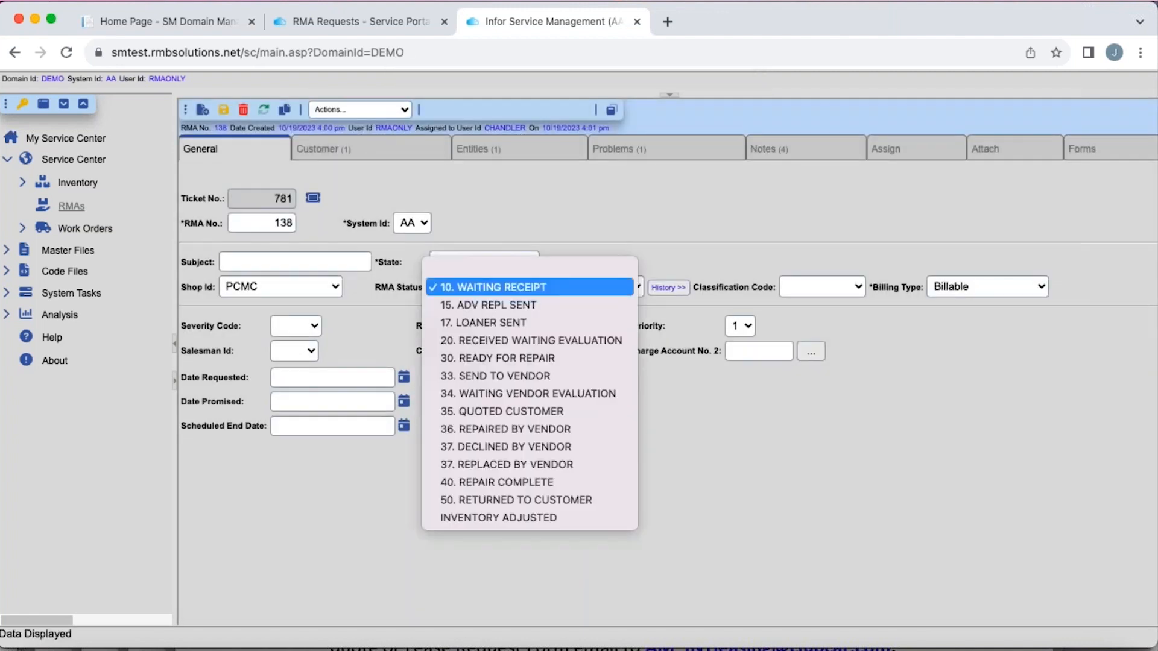
left_click(592, 347)
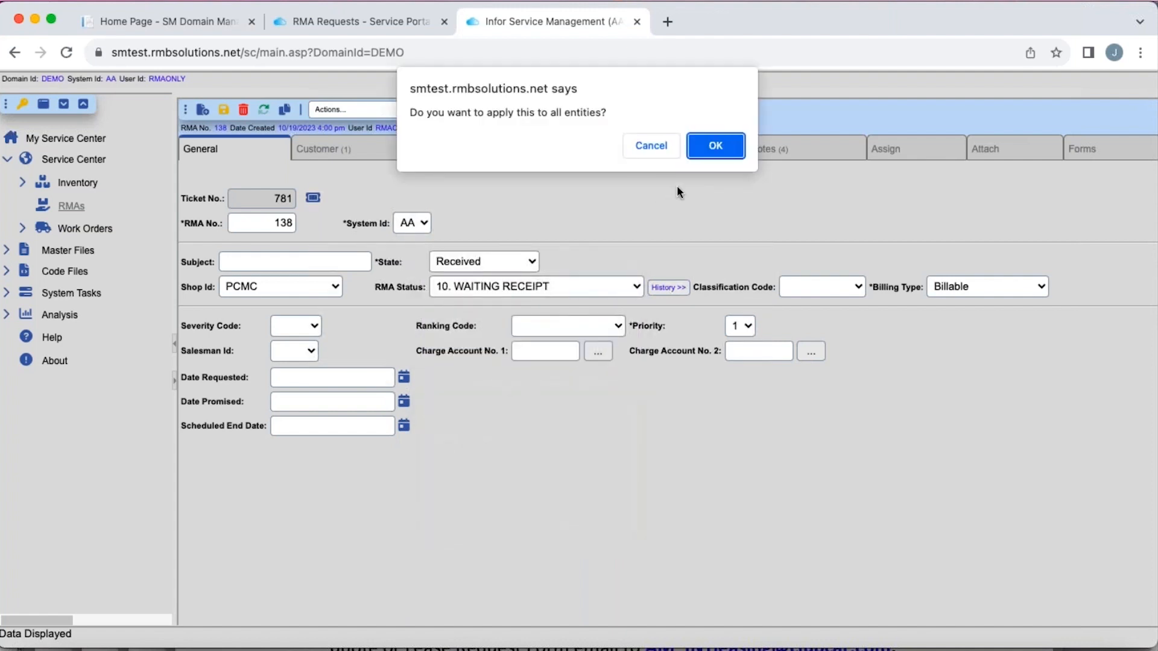
left_click(715, 146)
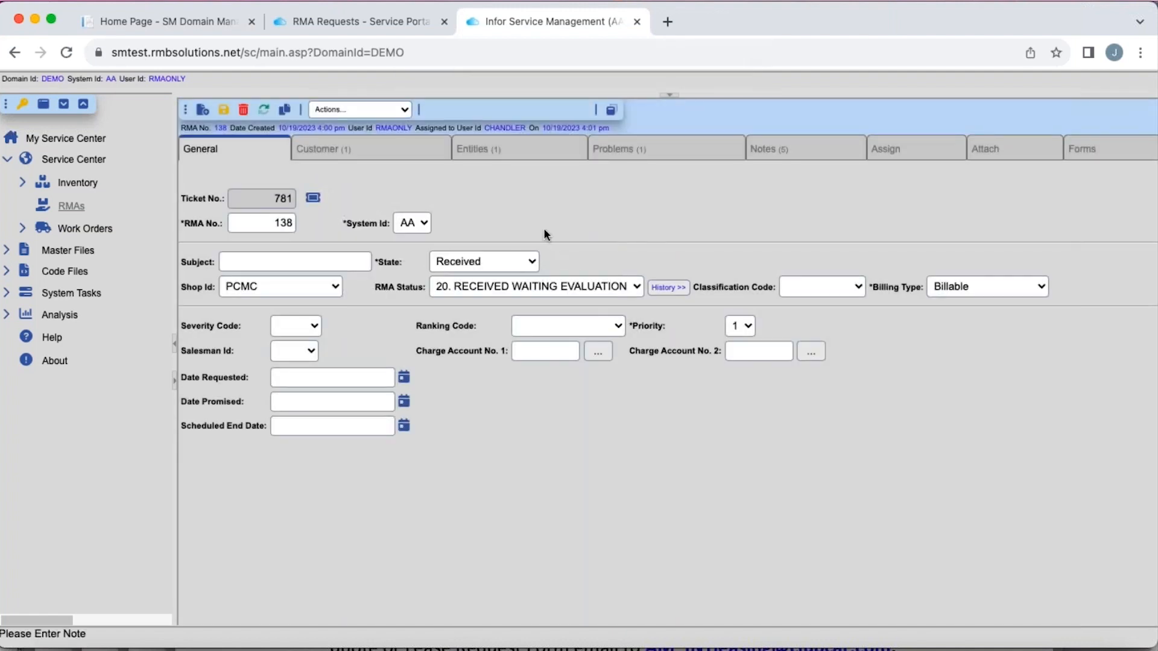
left_click(224, 112)
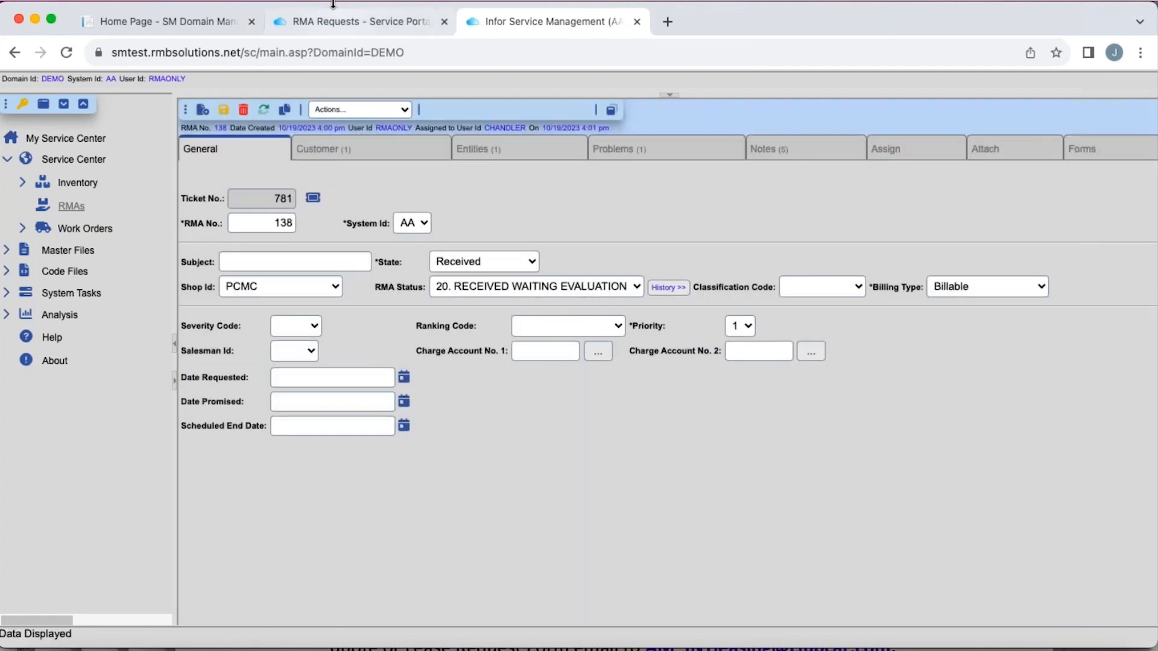
- Switch to the Service Portal, refresh its RMA requests to check the state and status, and return to Infor Service Management
left_click(336, 21)
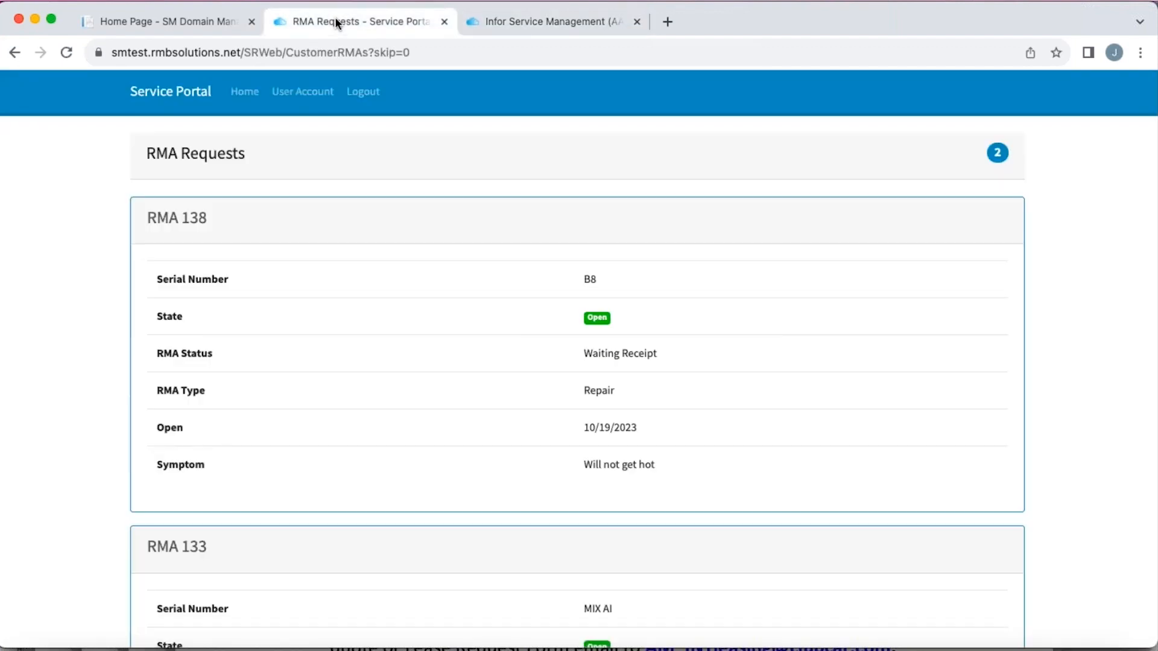
left_click(65, 52)
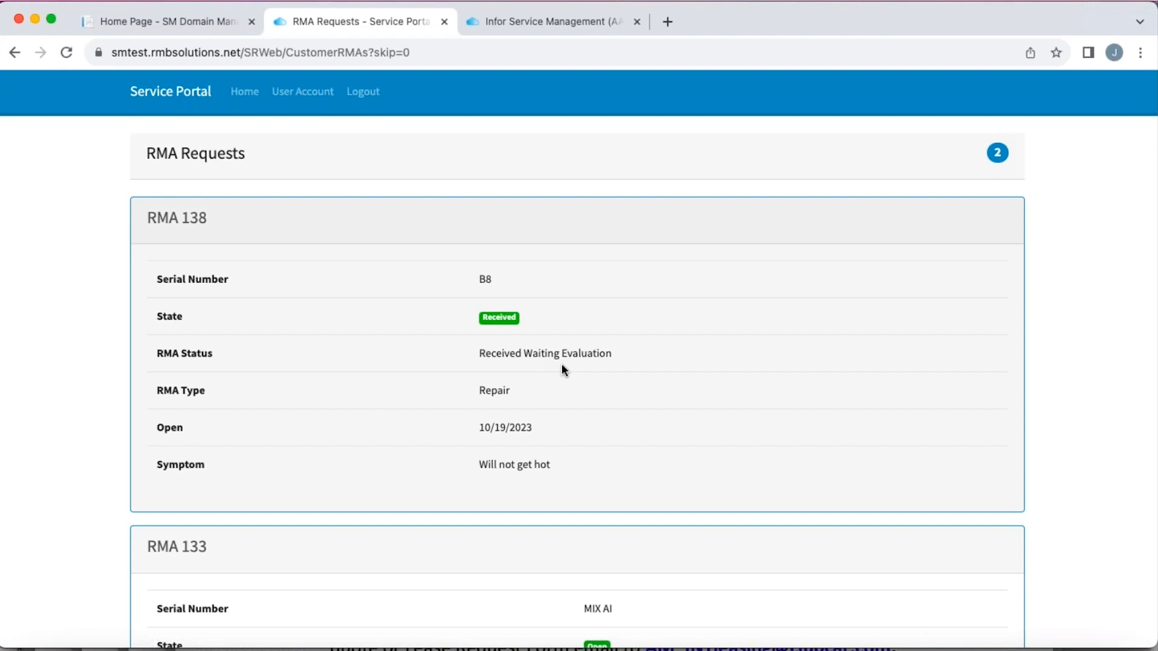
left_click(557, 23)
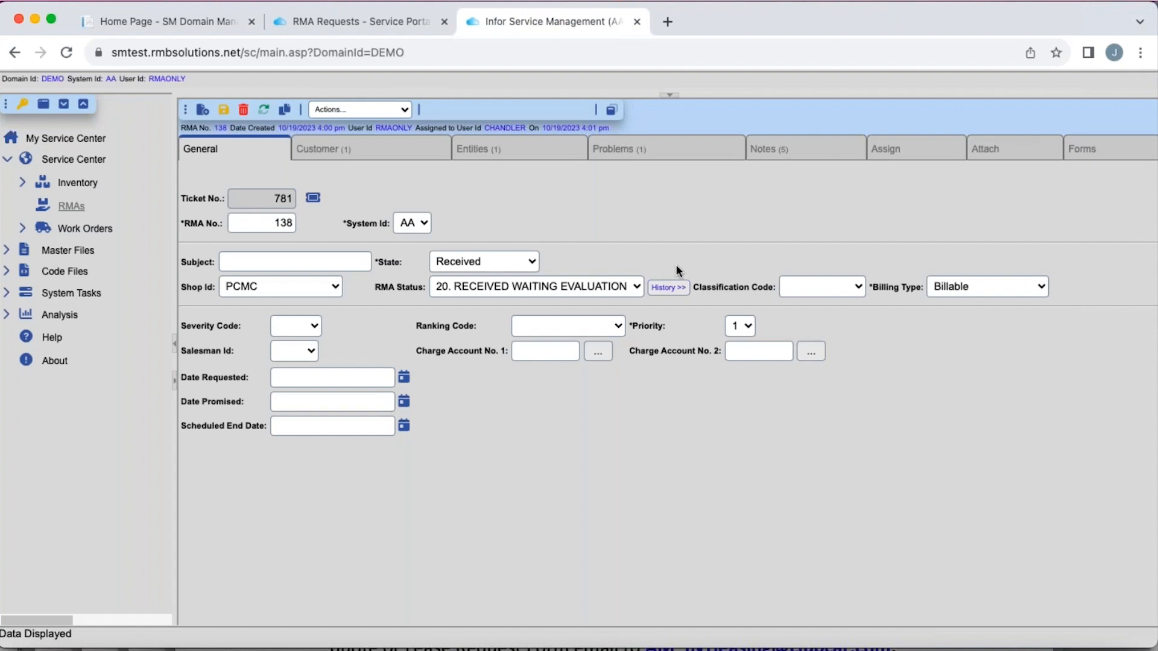
- Review the RMA's notes, and check the returned entity's ID in the entity line's detail view
left_click(802, 155)
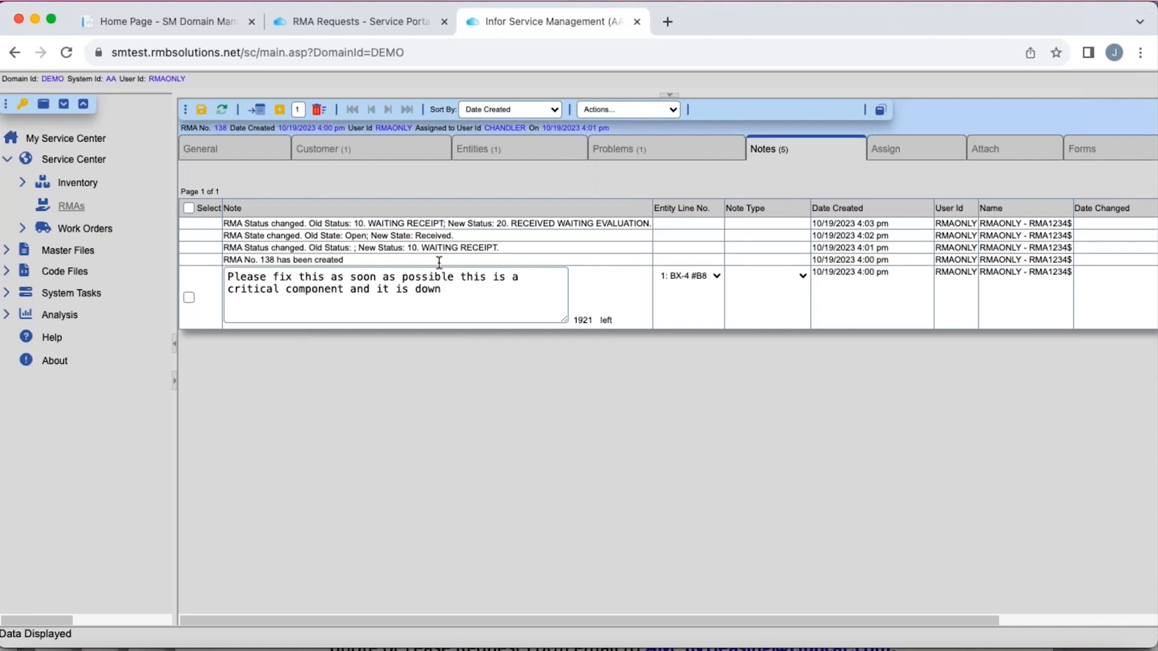
left_click(524, 162)
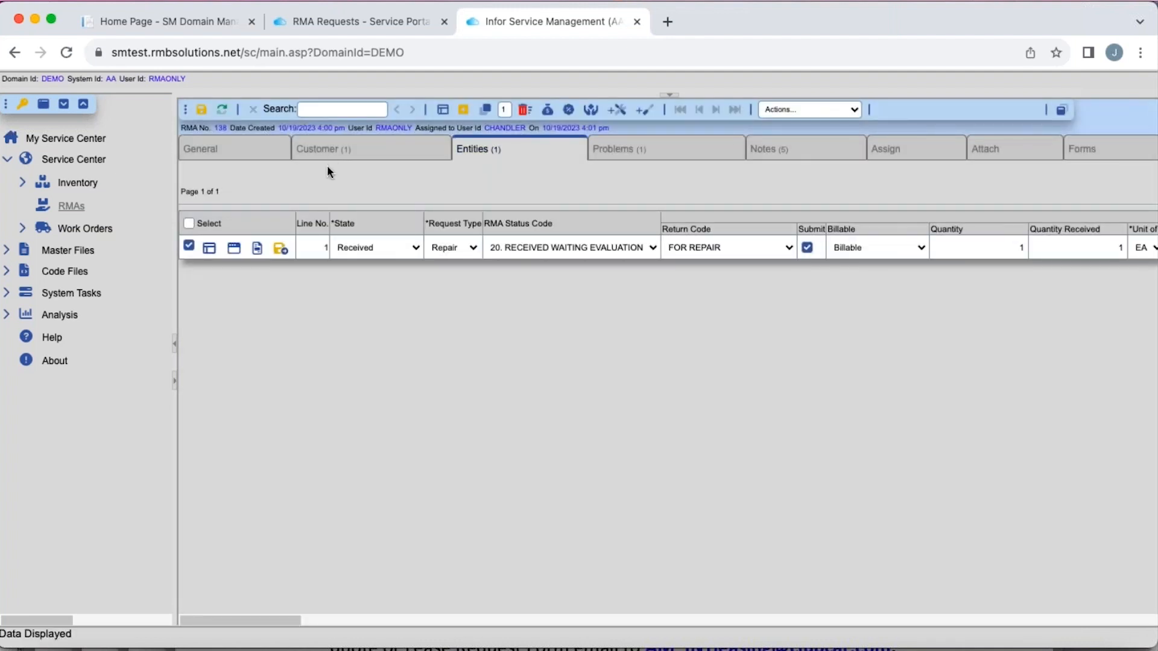
left_click(209, 250)
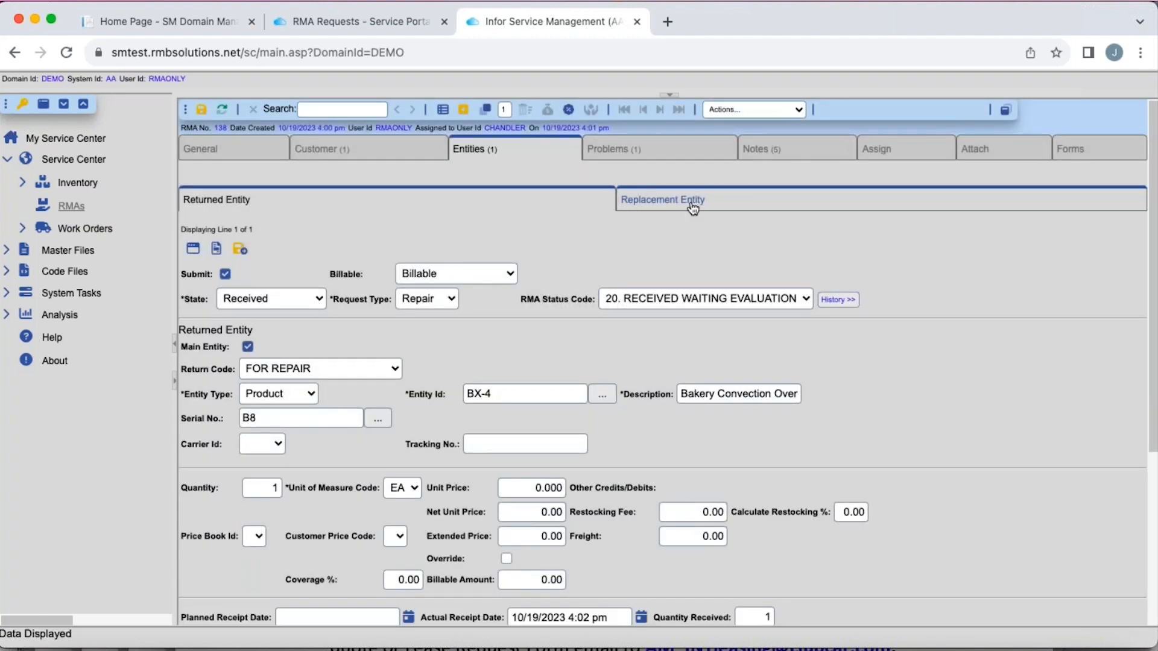
left_click(499, 394)
key("super+a")
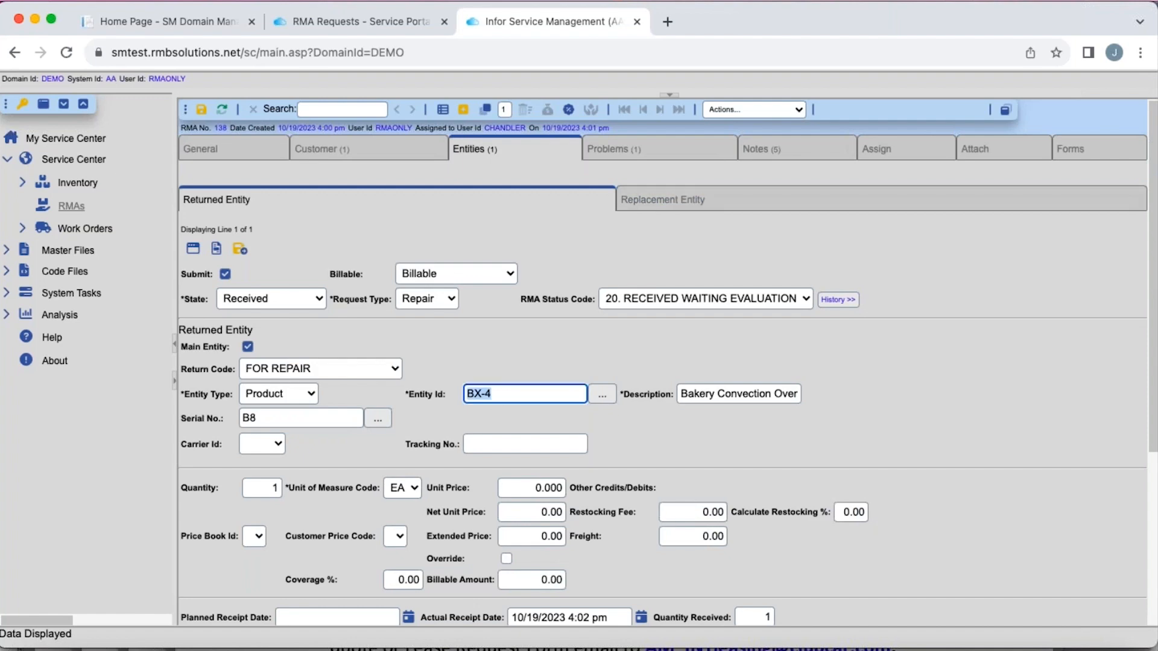
- Mark the replacement entity for submission as an advance replacement with entity ID BX-4, and check the available submit actions
left_click(697, 208)
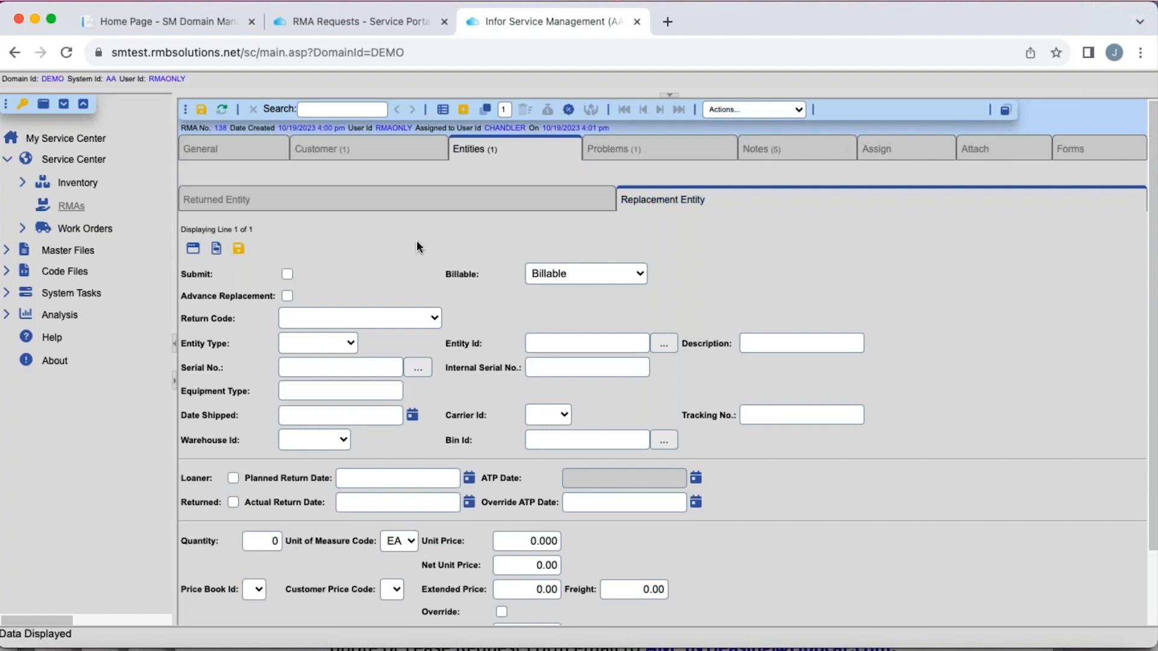
left_click(289, 298)
left_click(288, 275)
left_click(565, 337)
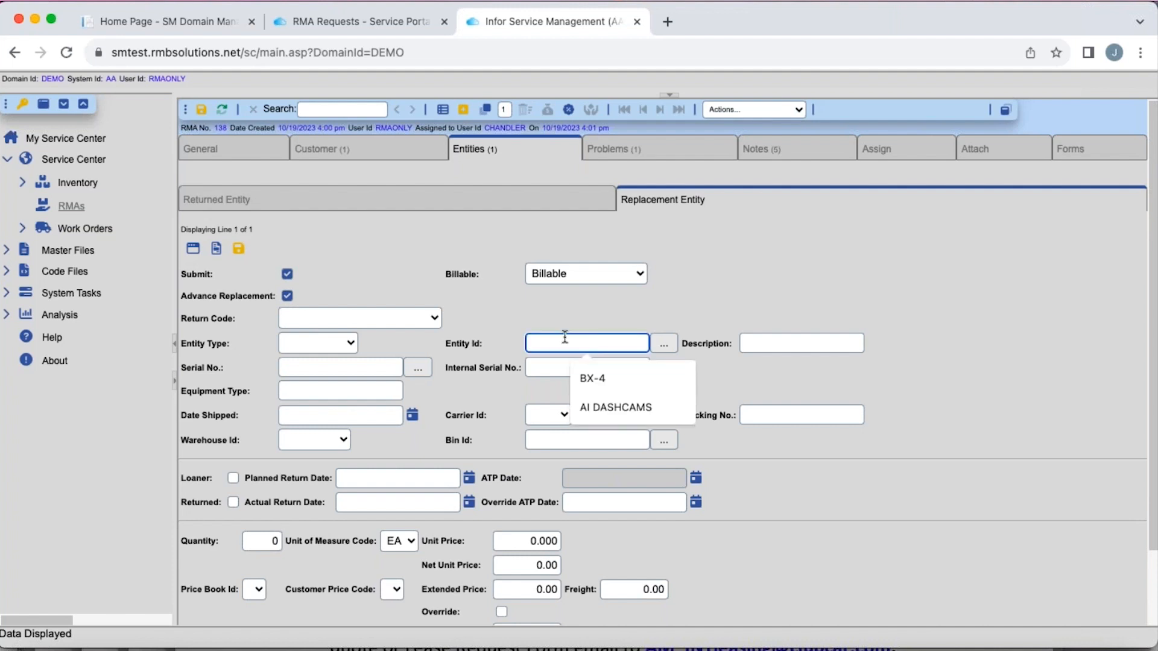
key("Down")
key("Return")
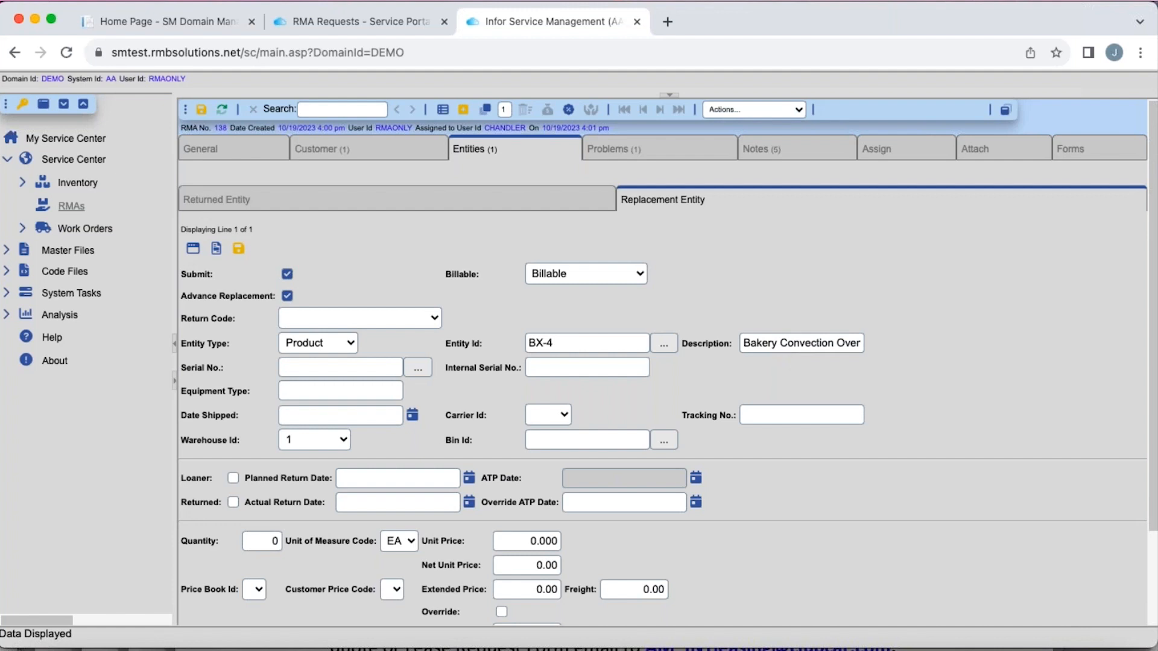
left_click(799, 111)
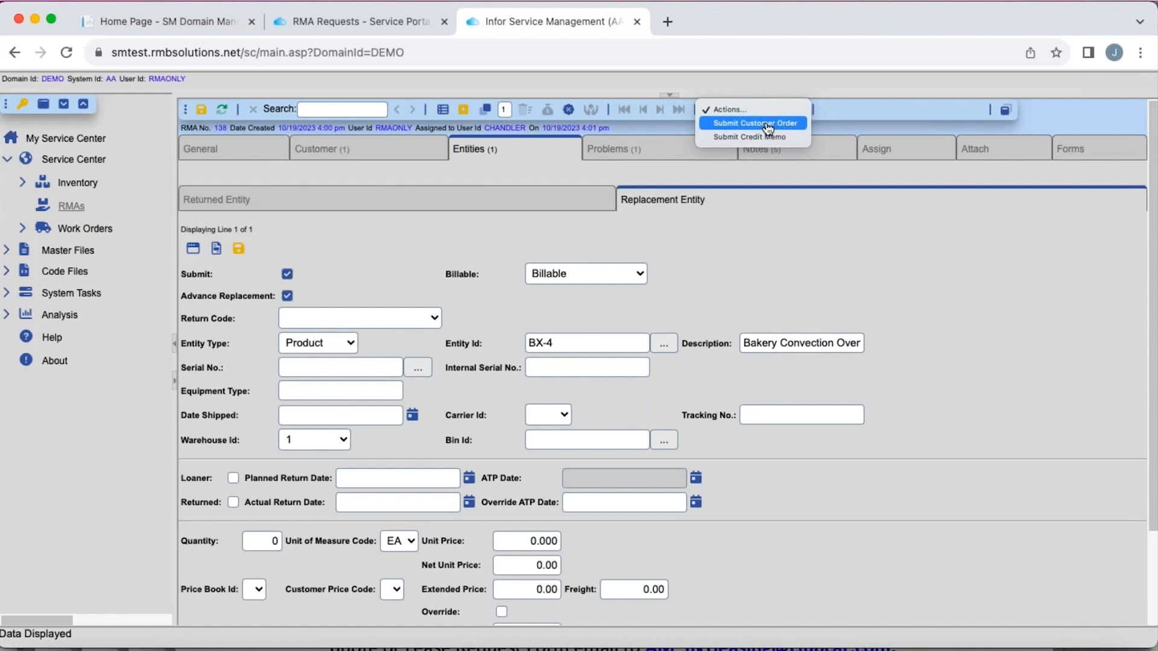
left_click(809, 310)
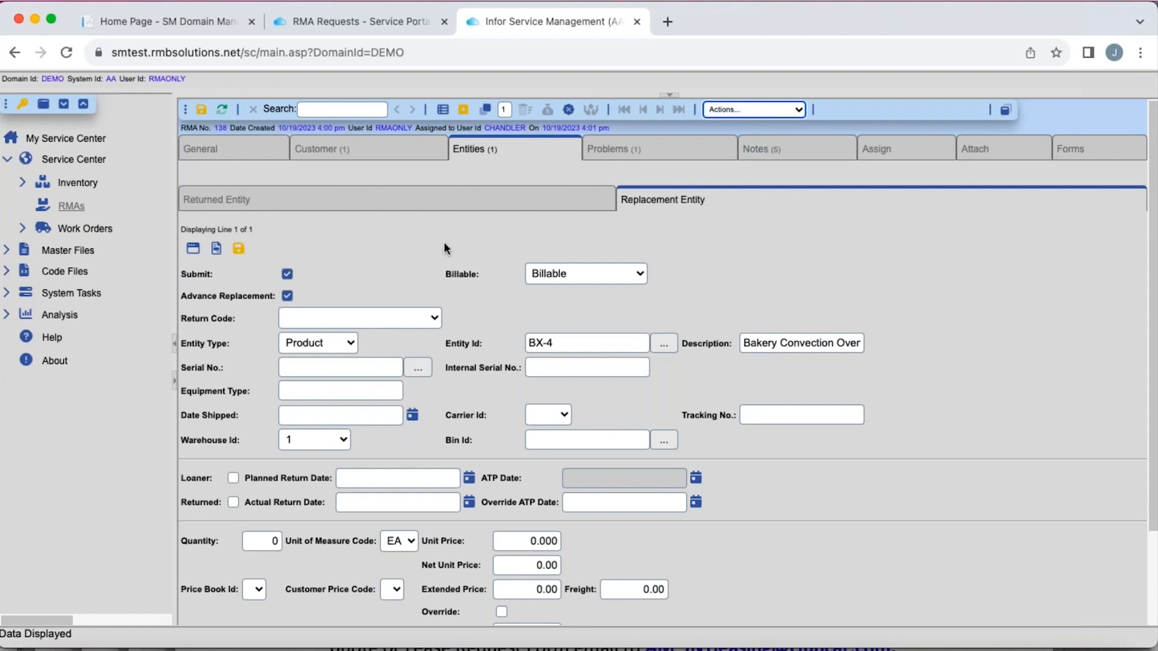
- Flag the BX-4 replacement entity as a loaner and save the entity line
scroll(377, 269, "down", 1)
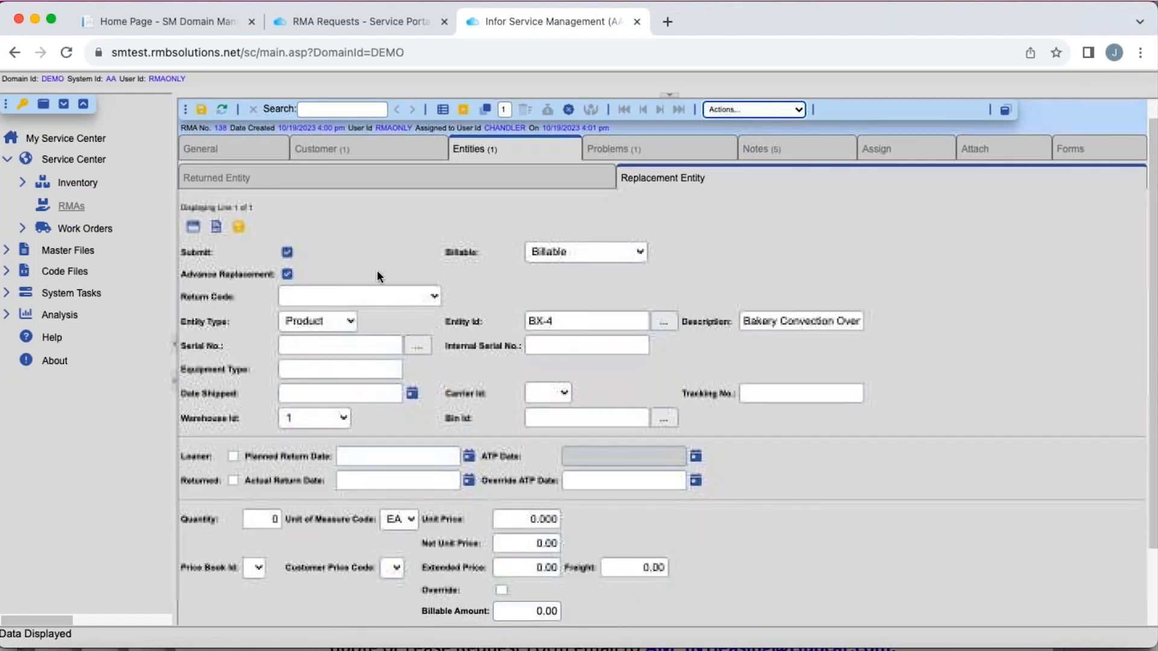
left_click(234, 458)
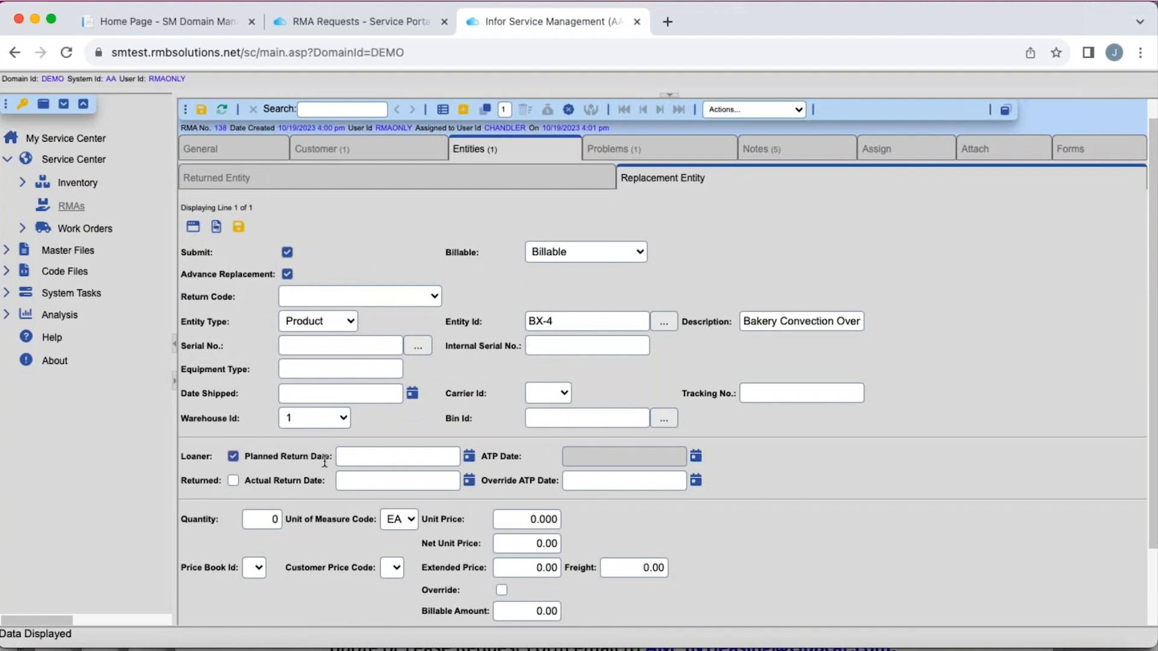
left_click(525, 322)
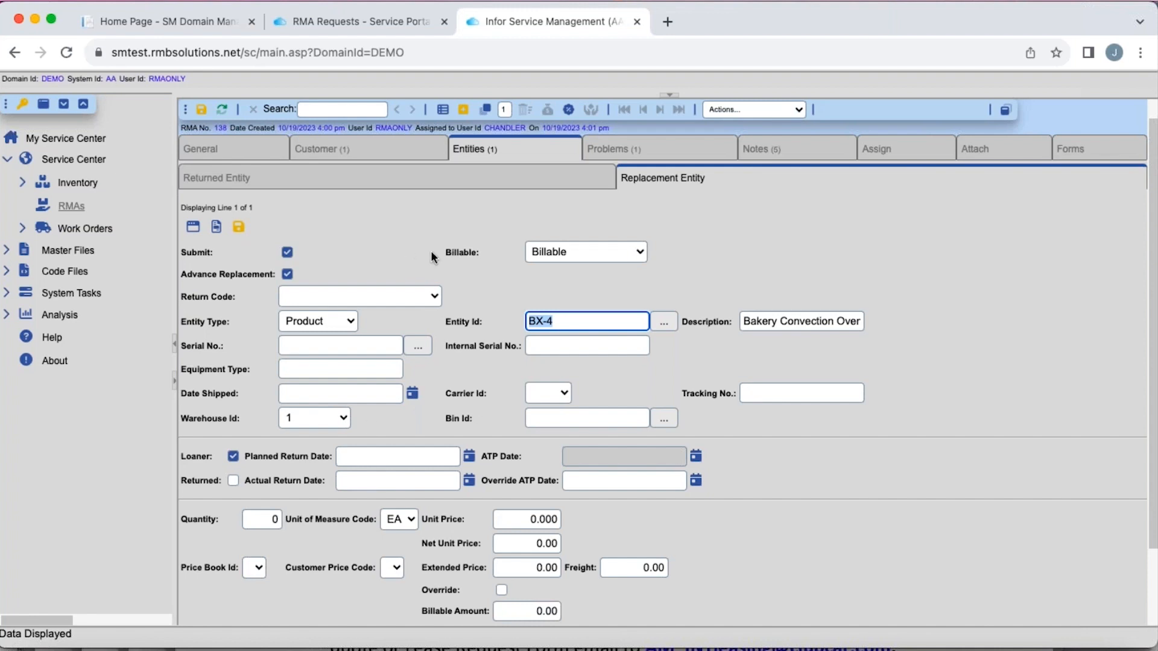
scroll(430, 251, "up", 1)
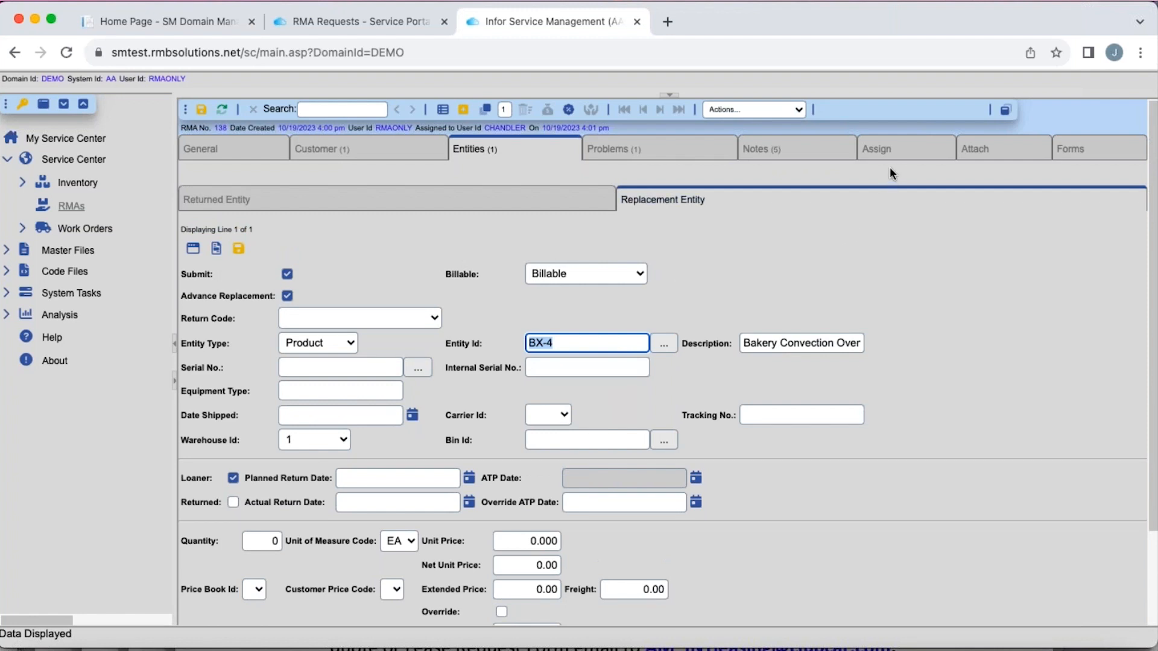
left_click(202, 111)
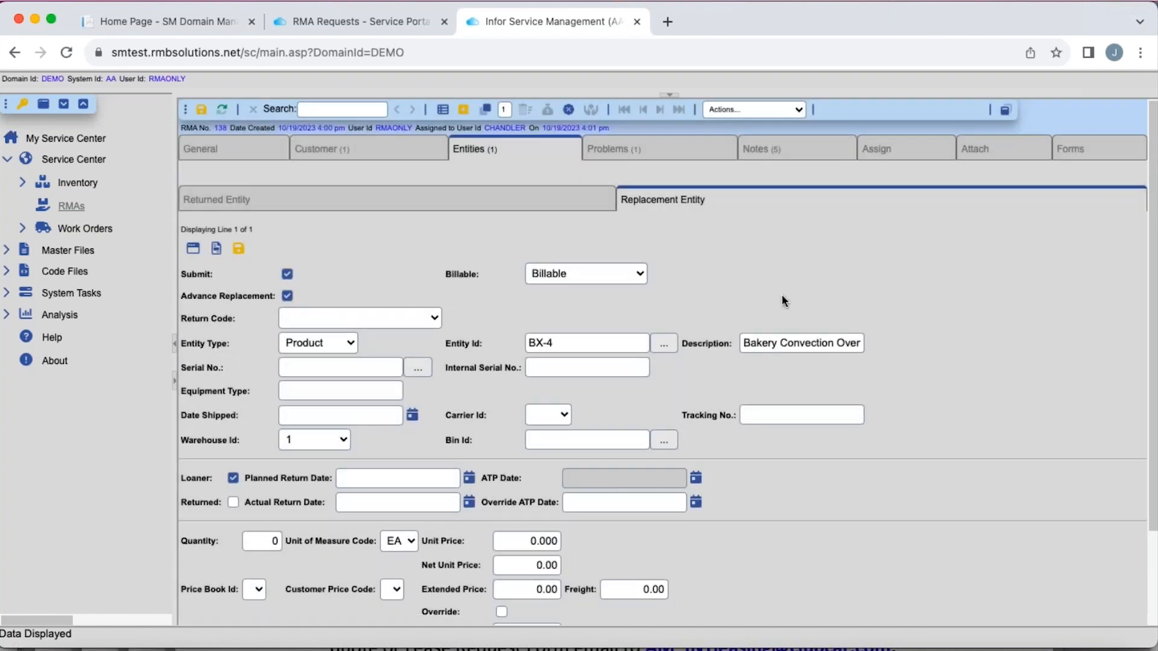
- Reassign the RMA to the other technician's user ID as the primary assigned user and save the assignment
left_click(901, 151)
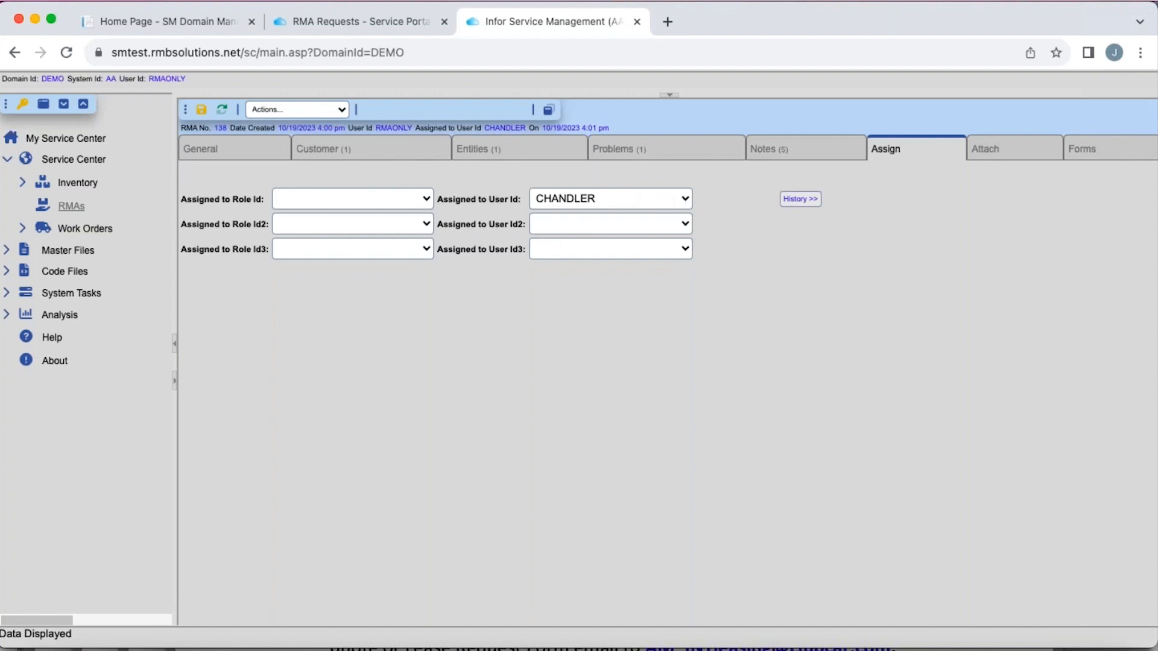
left_click(630, 201)
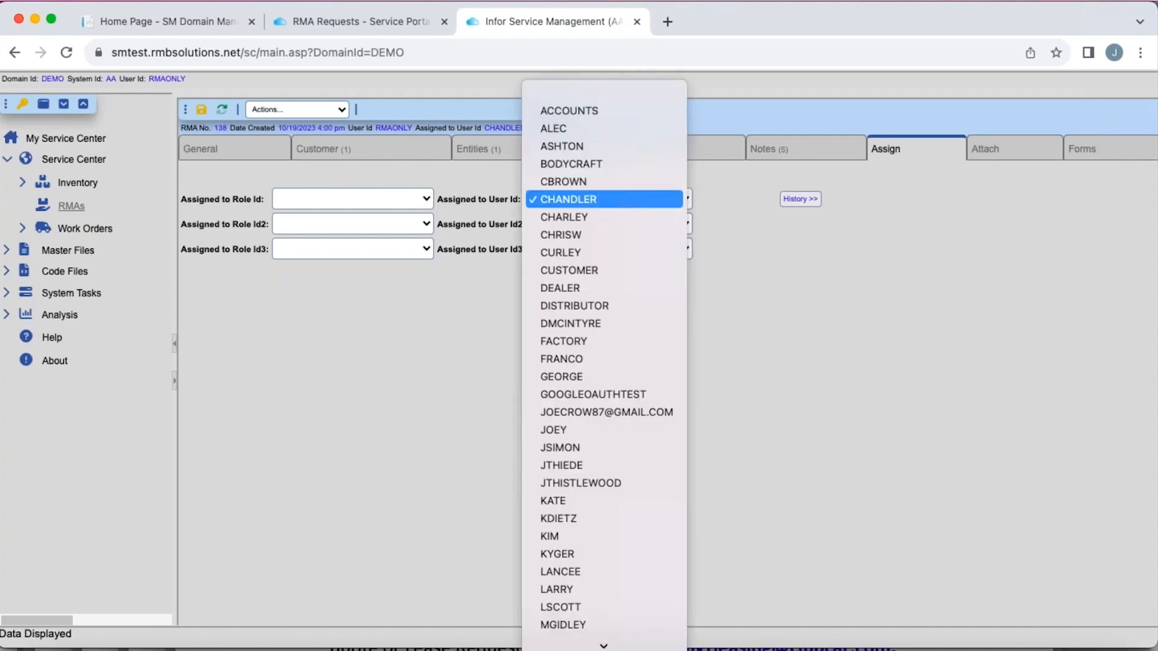
left_click(606, 217)
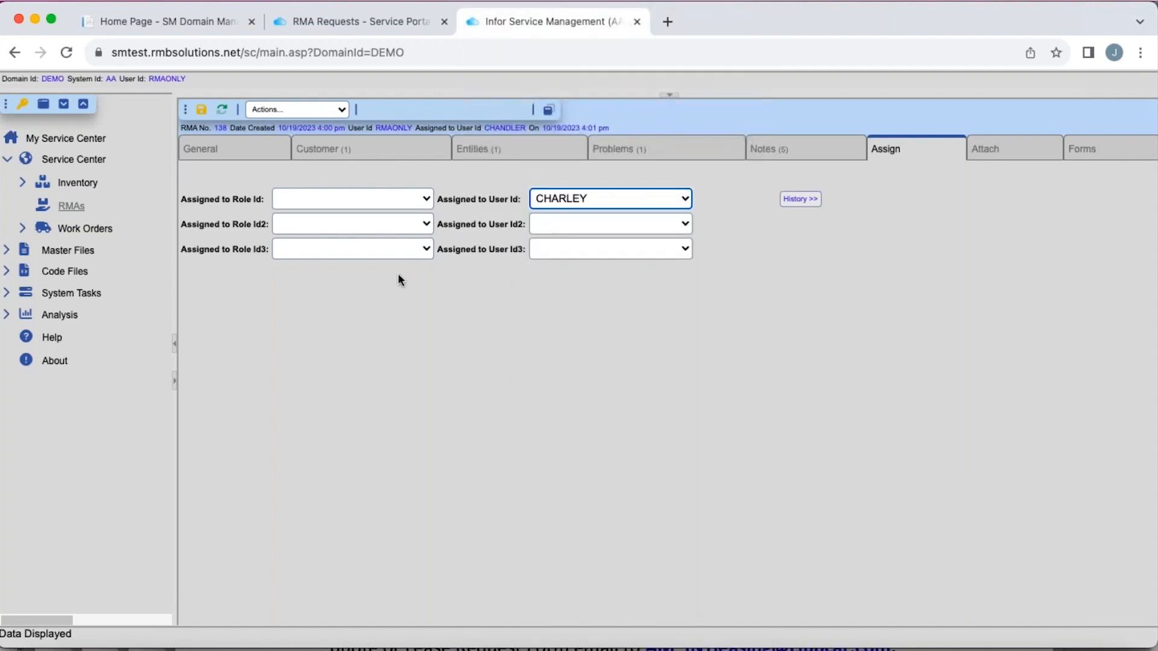
left_click(202, 111)
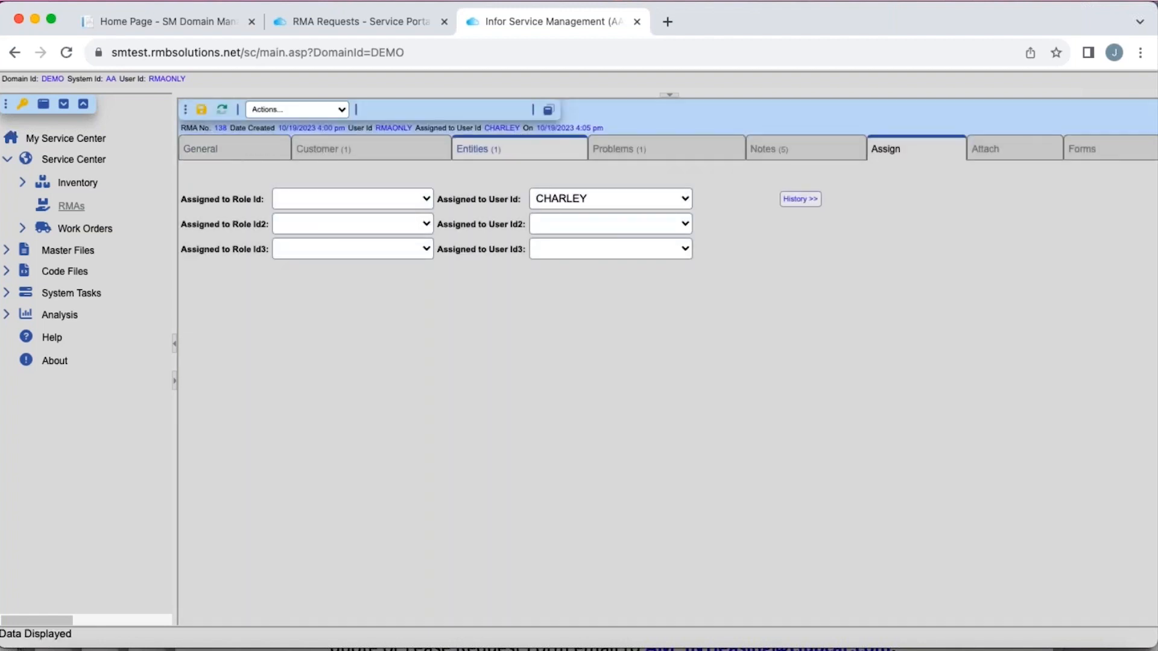
- Return to the RMA's general details, bring back the RMA list above them and refresh its records
left_click(258, 152)
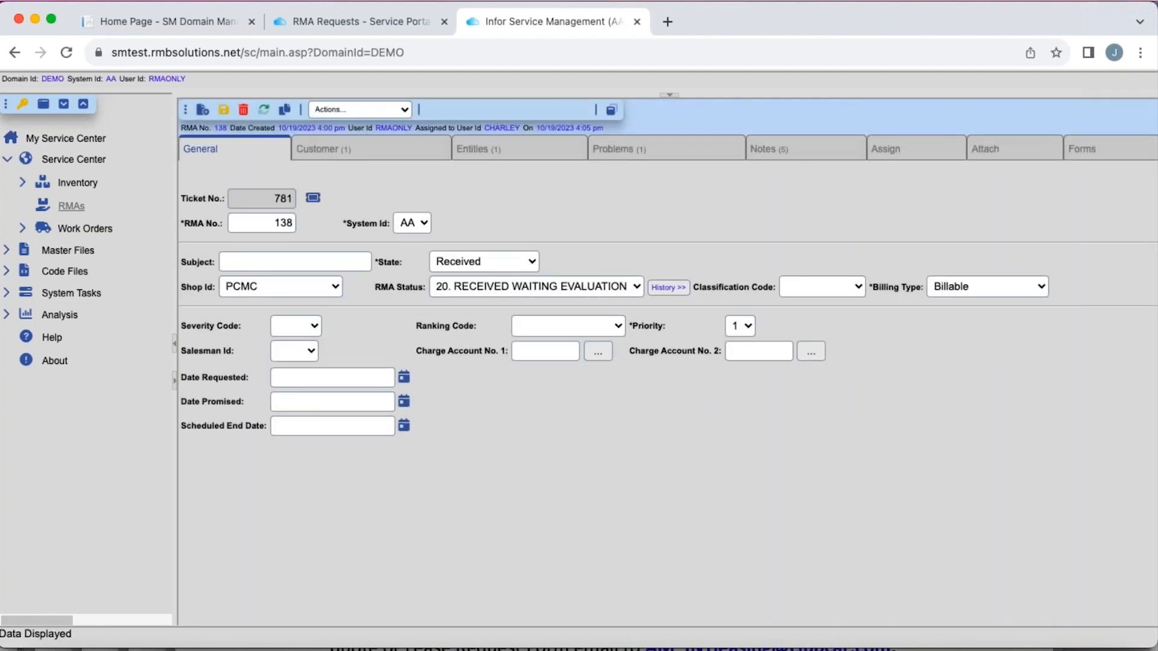
left_click(609, 109)
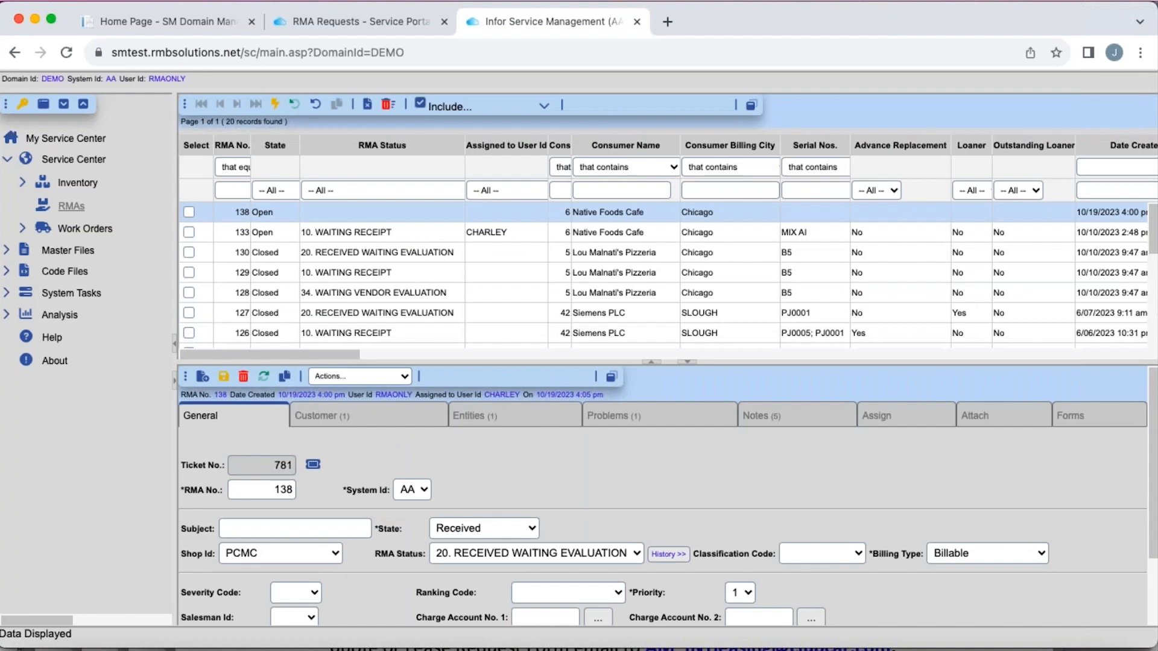
left_click(498, 233)
left_click(275, 105)
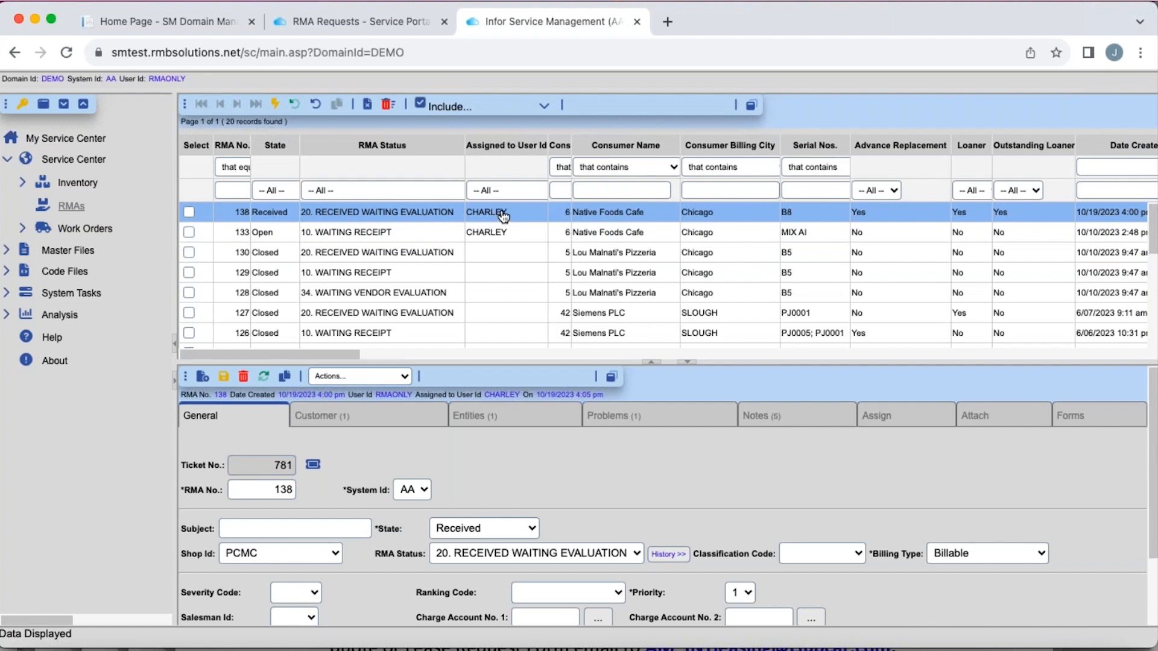
- Filter the RMA list by the newly assigned technician's user ID
left_click(503, 190)
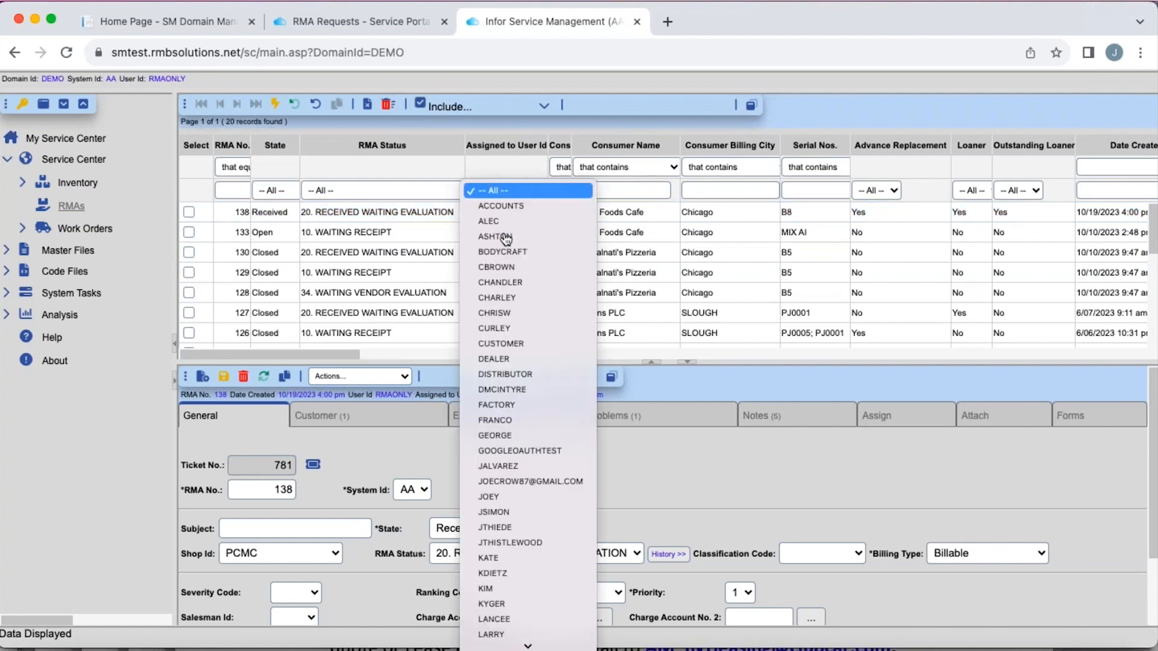
left_click(514, 299)
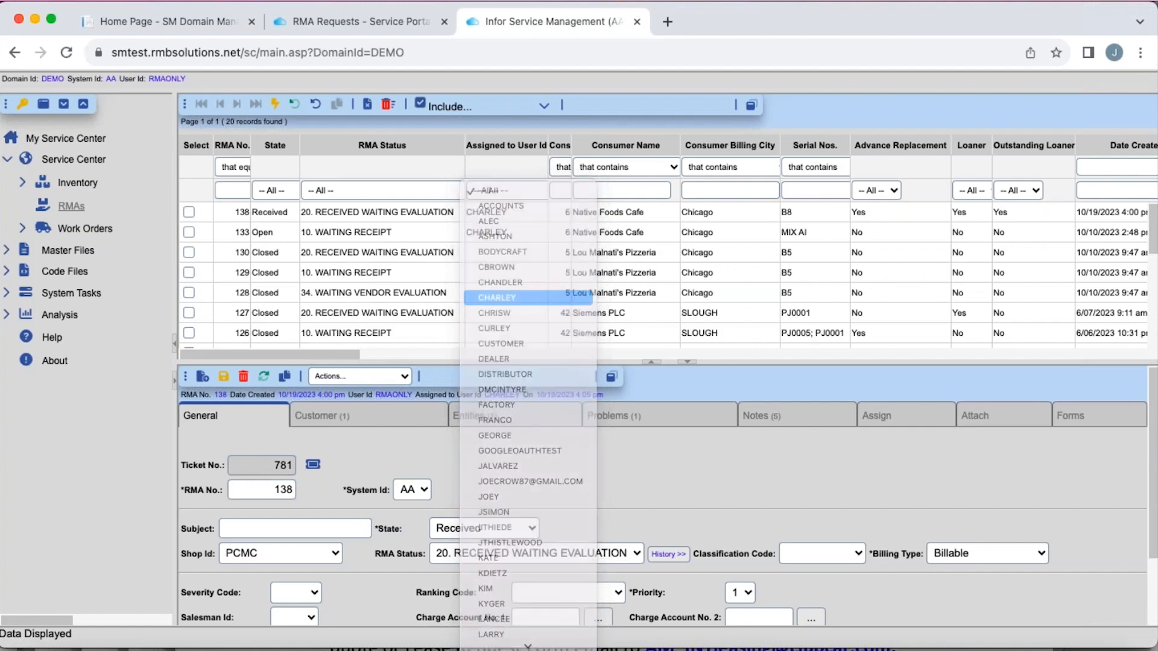
left_click(275, 105)
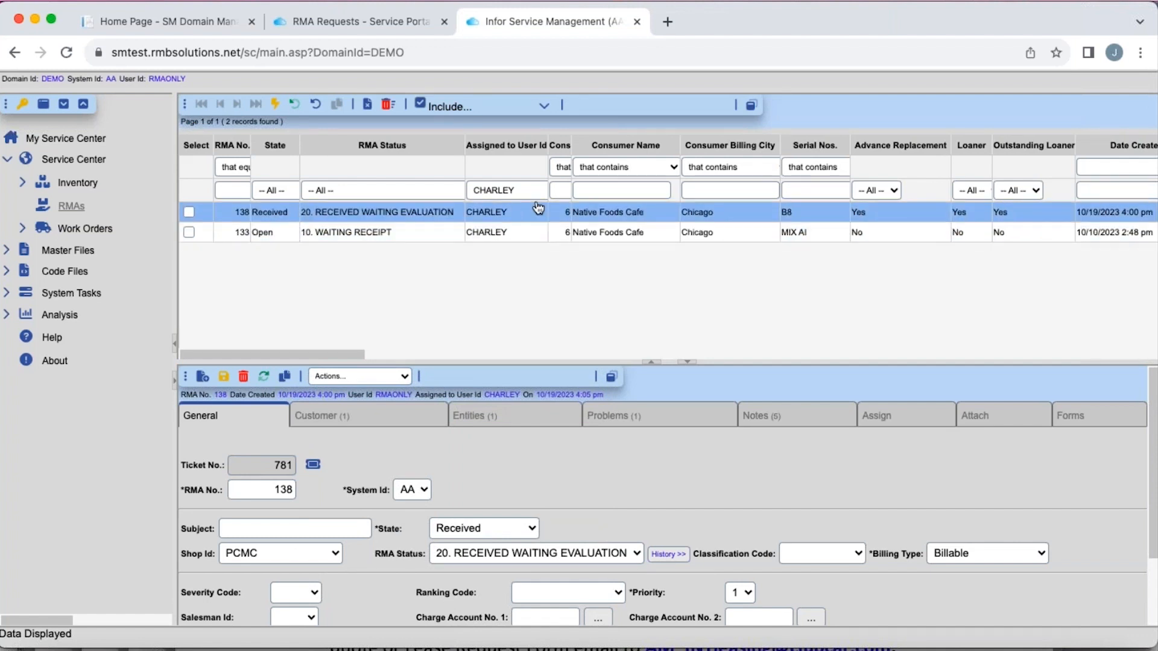
- Reassign the received RMA to a different technician's user ID as the primary assigned user and save the assignment
left_click(874, 416)
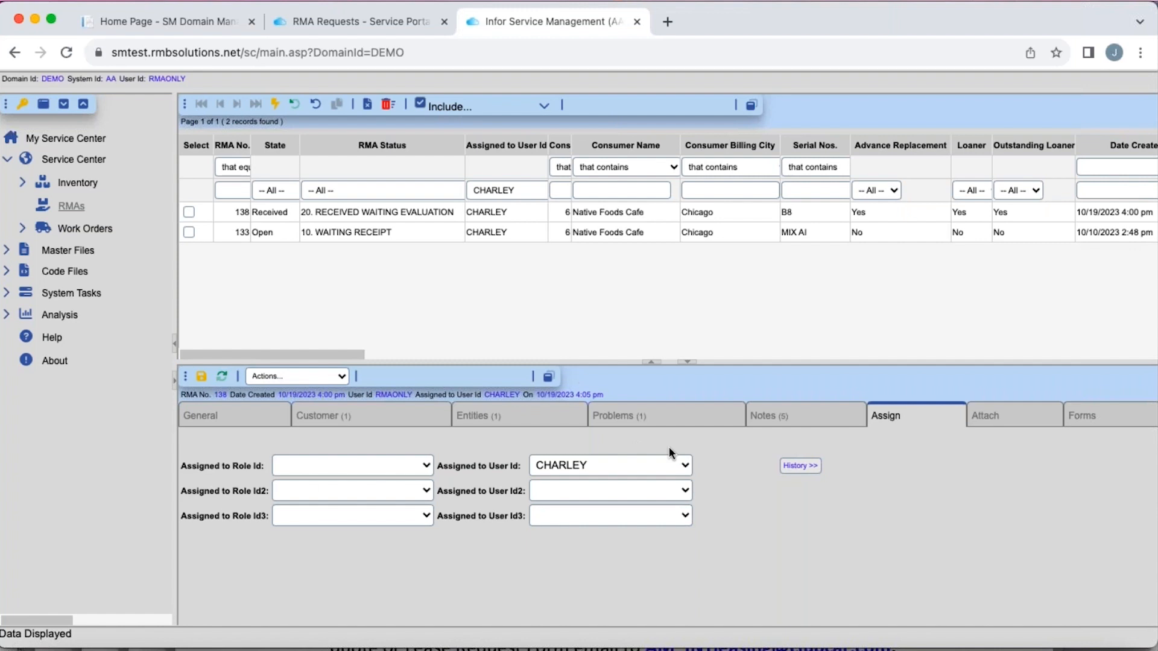
left_click(684, 466)
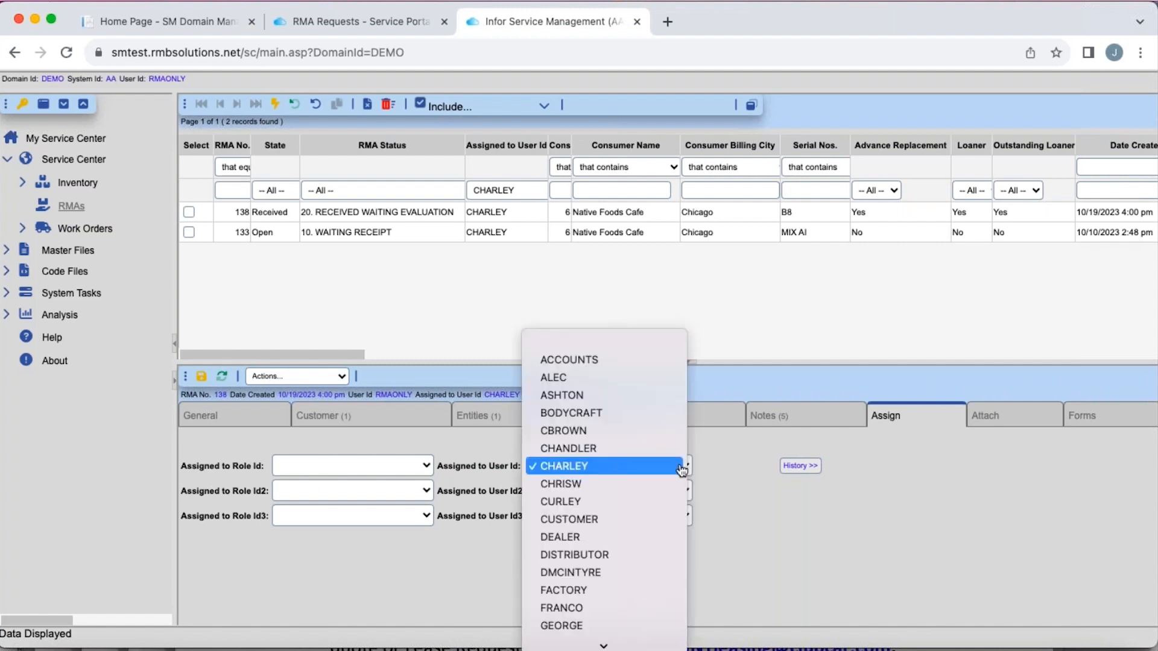
left_click(587, 485)
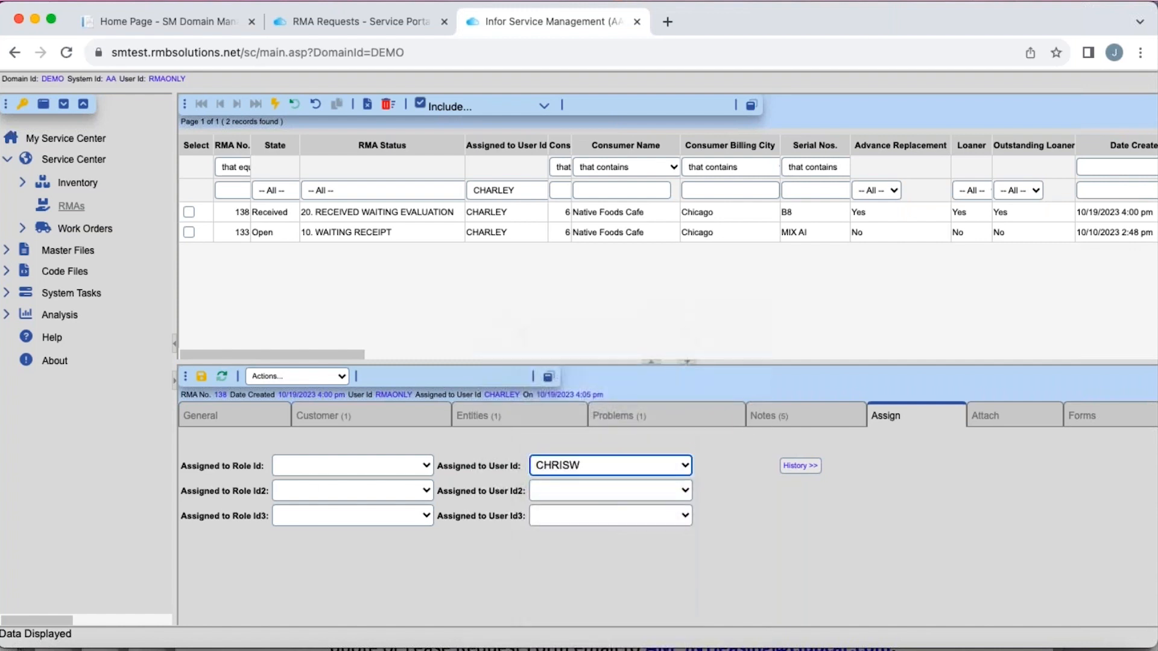
left_click(202, 376)
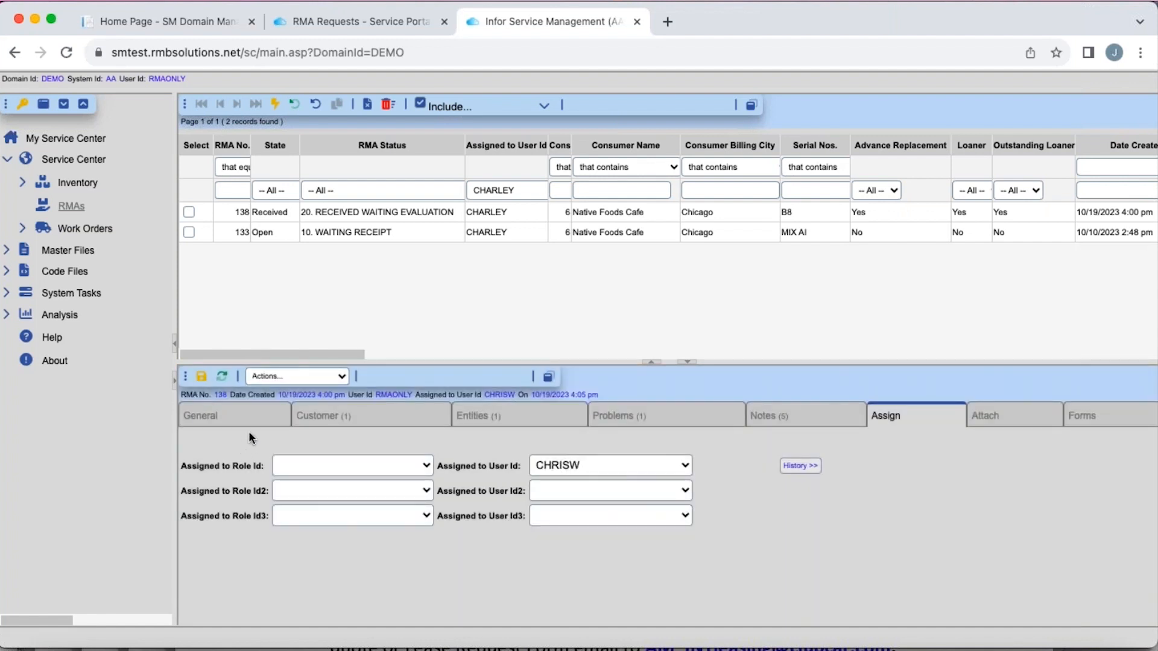
- Set the RMA status to 40. REPAIR COMPLETE in the general details and apply it to all entities
left_click(269, 424)
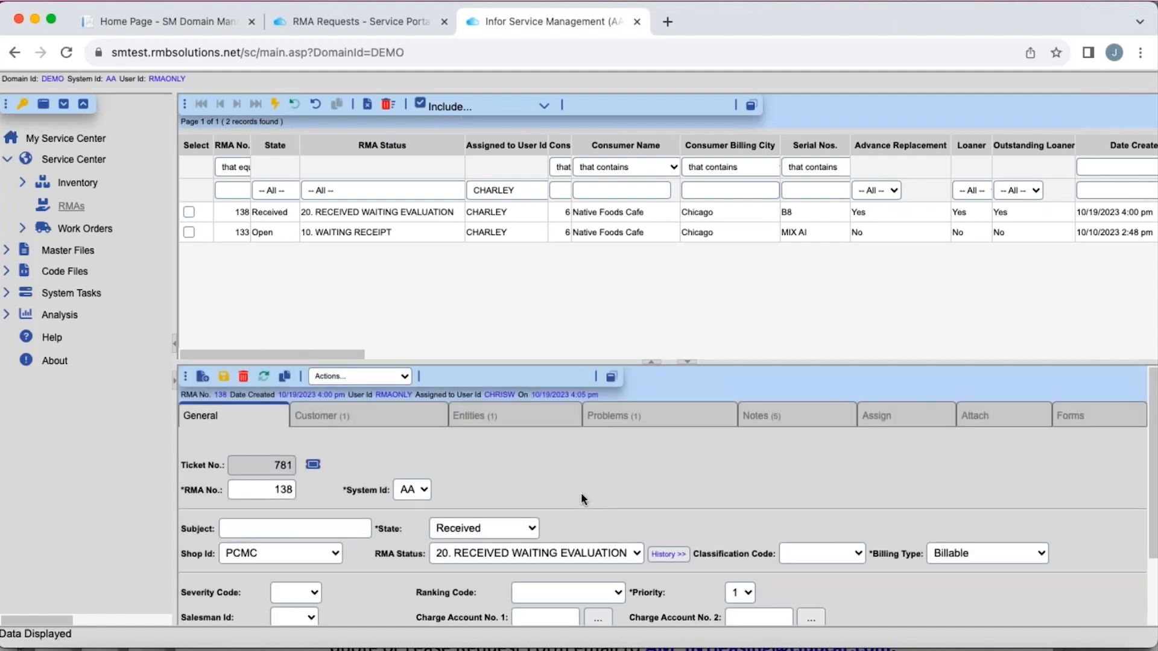
left_click(615, 556)
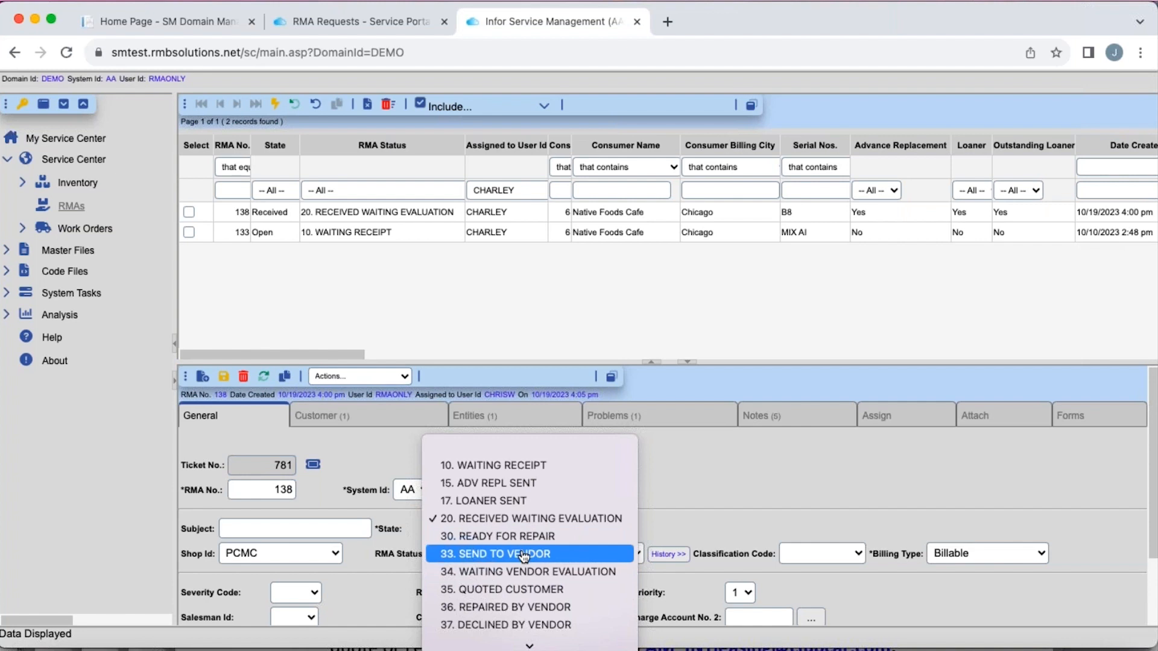
scroll(561, 571, "down", 3)
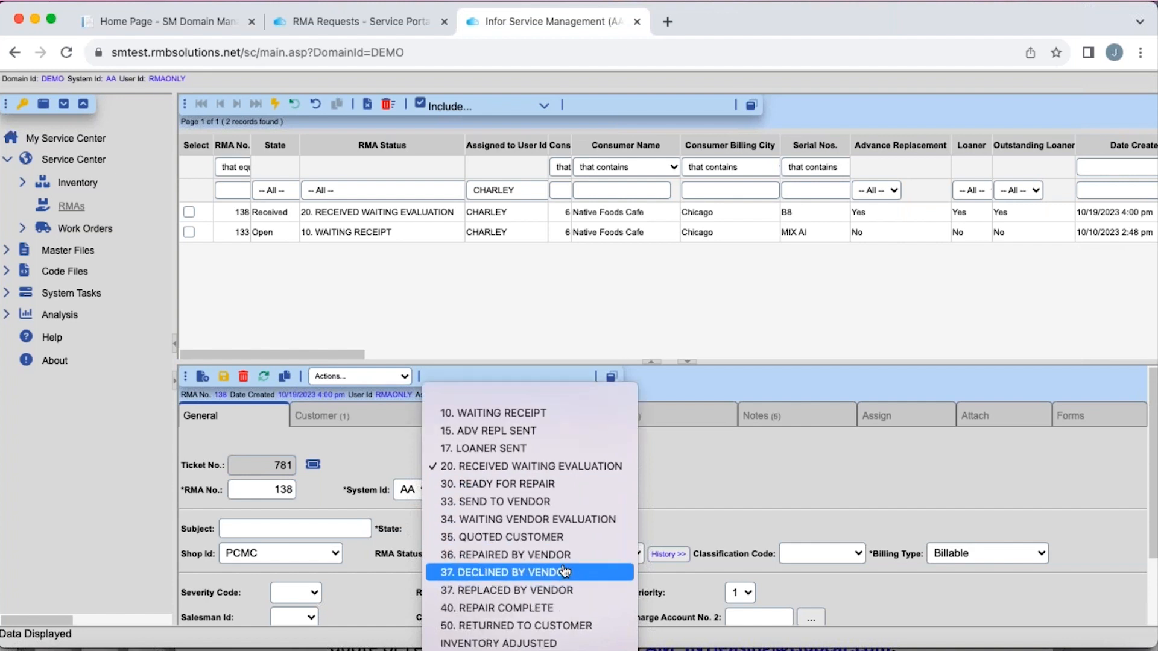
left_click(549, 610)
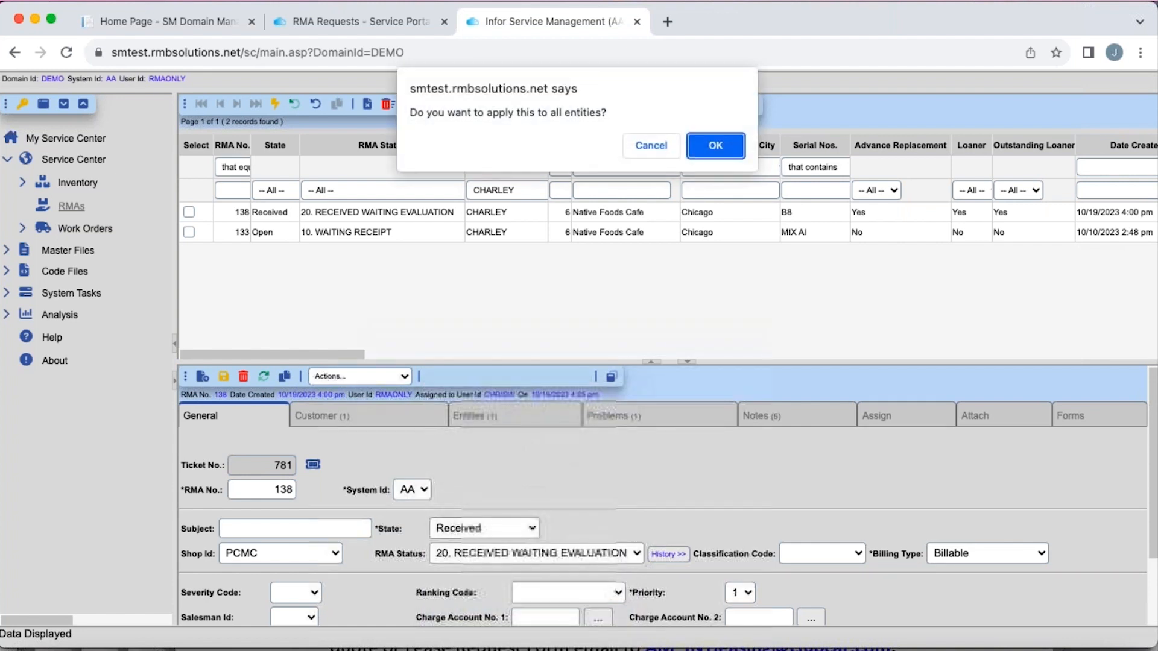
left_click(715, 148)
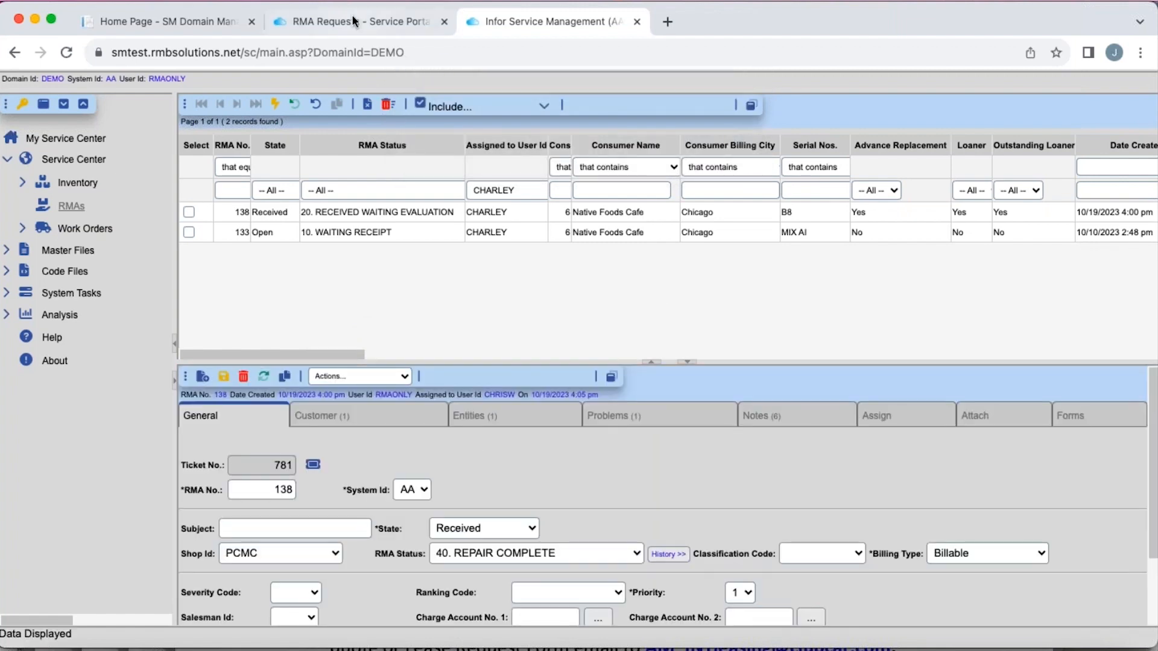
- Switch to the Service Portal, reload the RMA requests to check the oven's repair status, and return to Infor Service Management
left_click(353, 19)
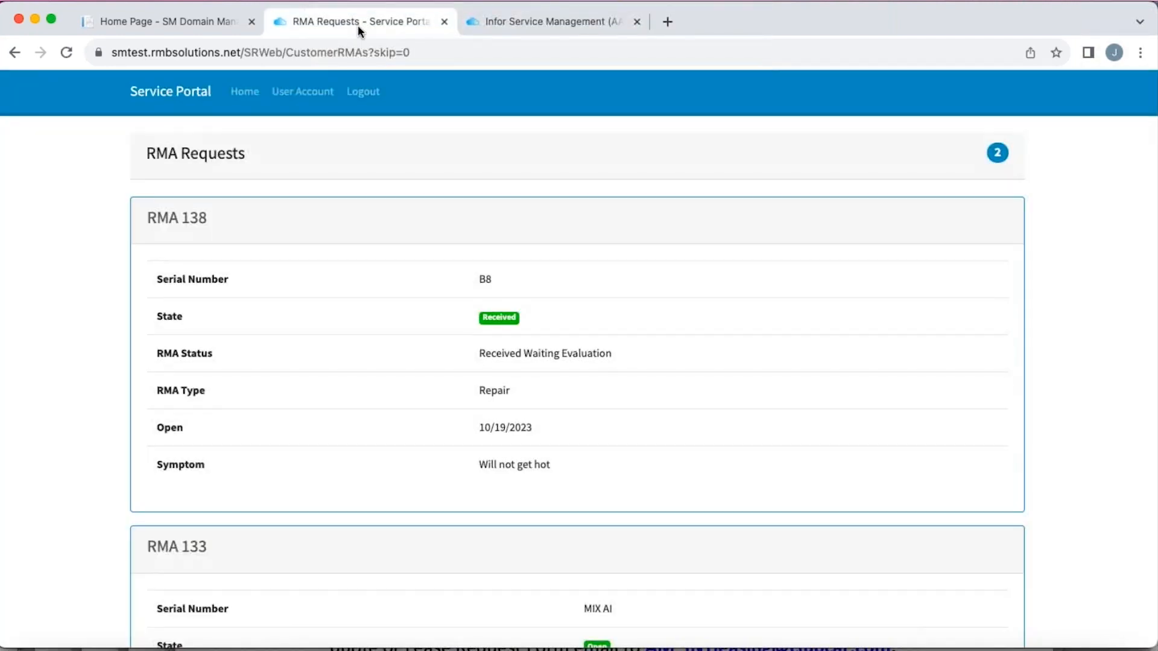
left_click(67, 53)
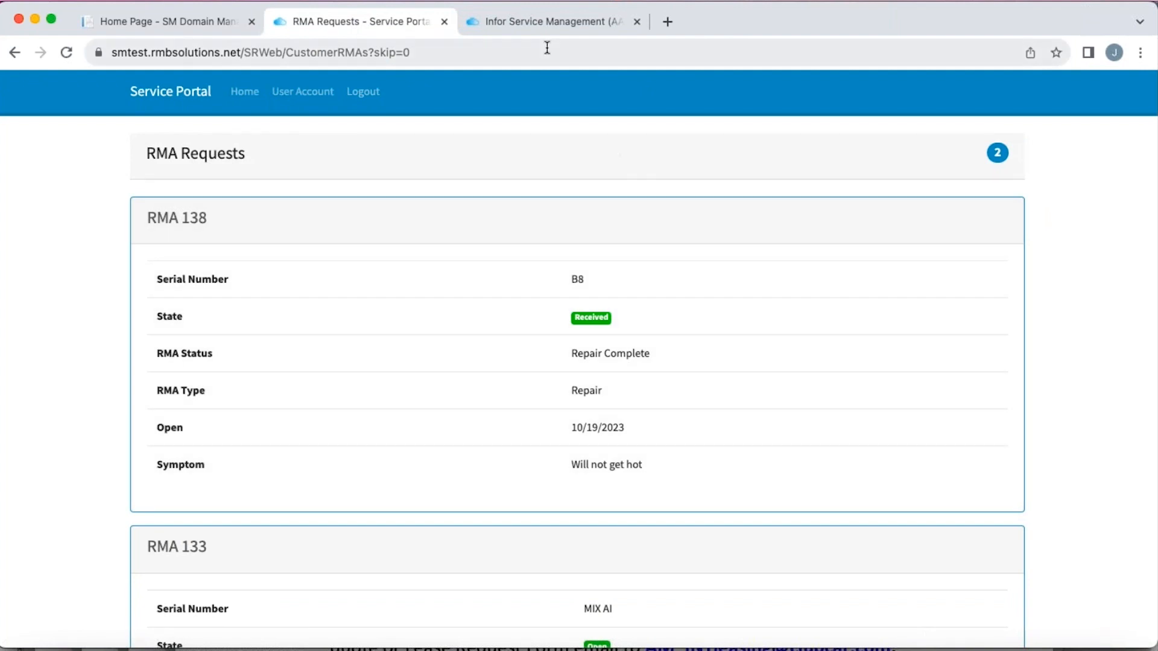
left_click(557, 24)
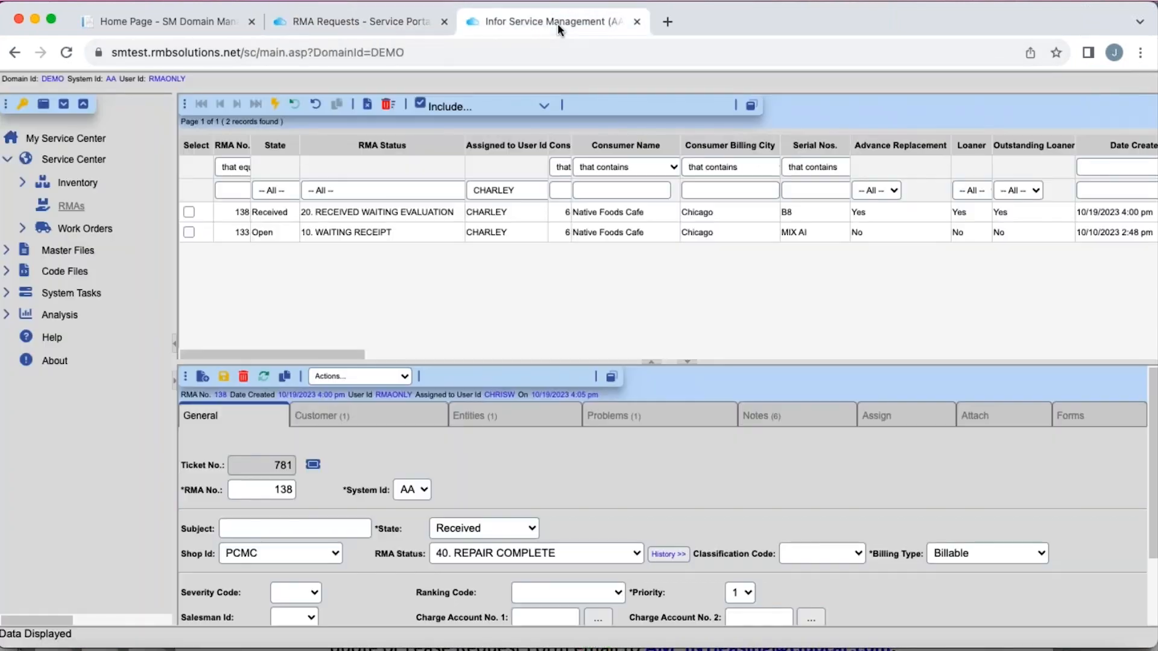
- Maximize the RMA details and record "Bad heating element" as the problem for the Bakery Convection Oven
left_click(613, 378)
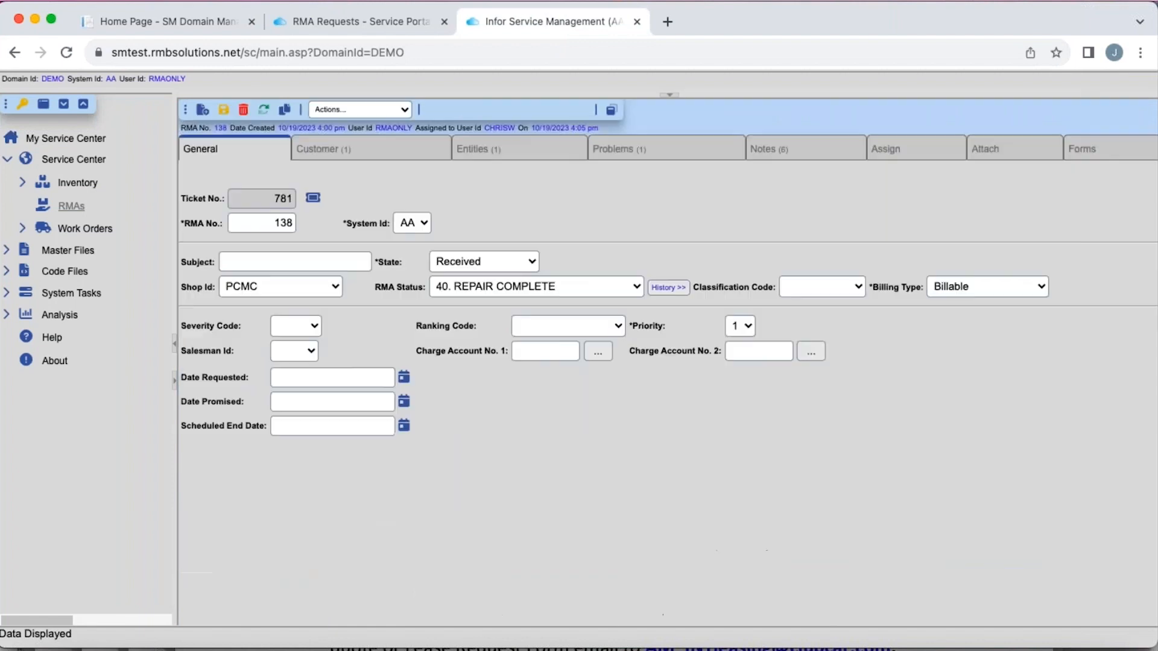
left_click(670, 153)
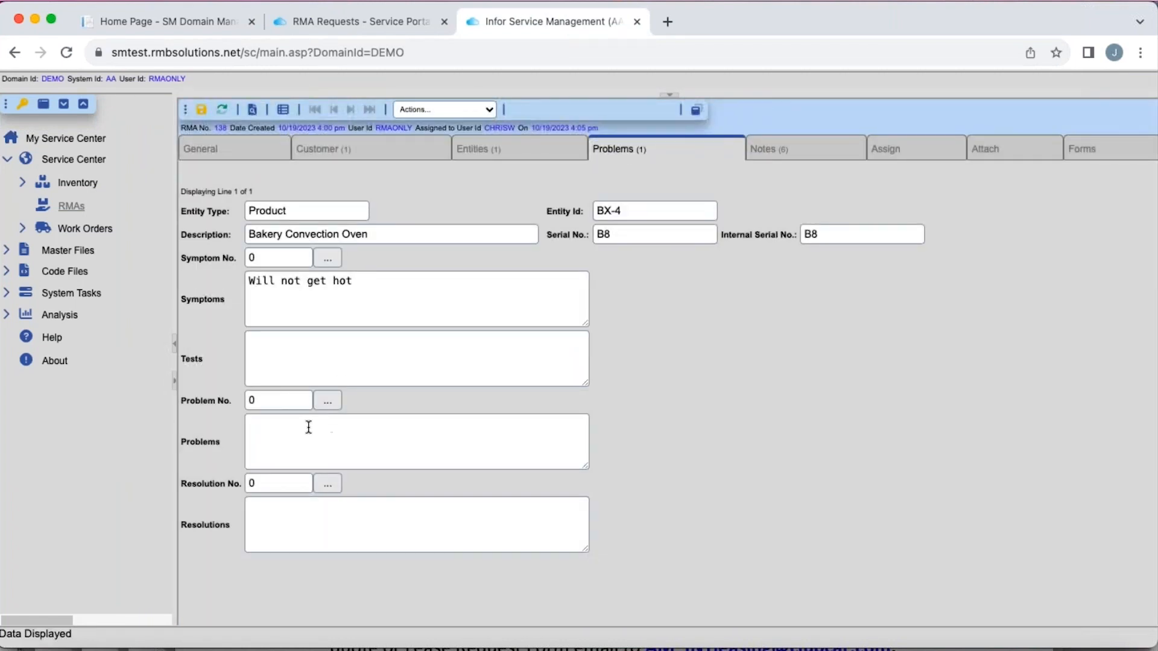
left_click(308, 427)
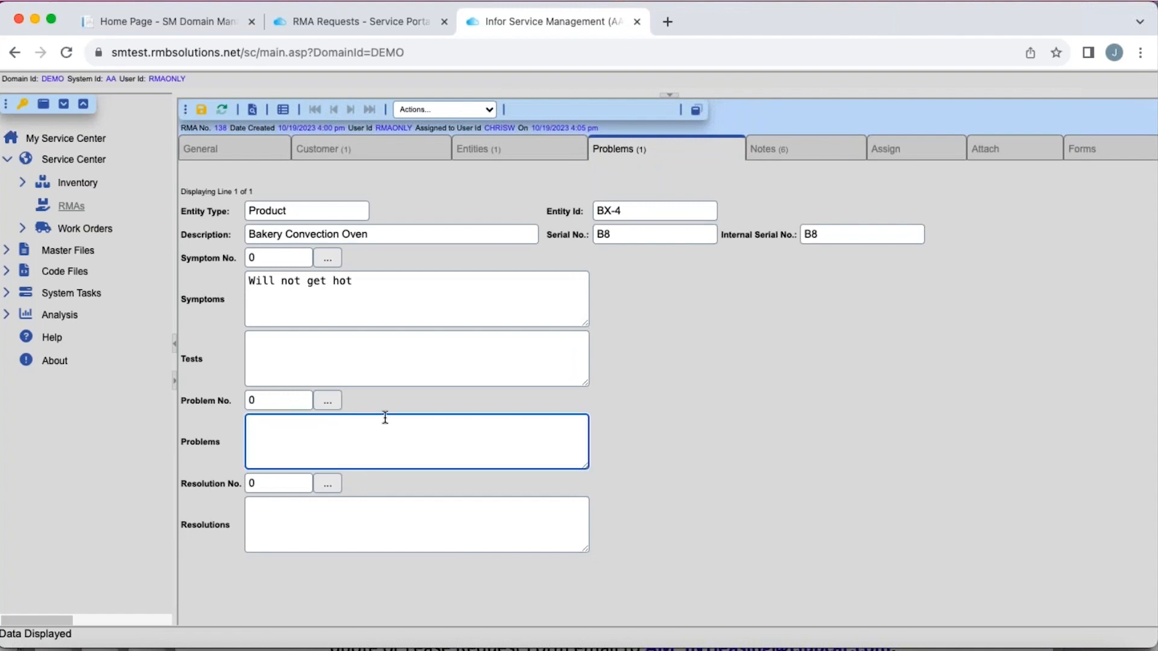
type("Bad heating element")
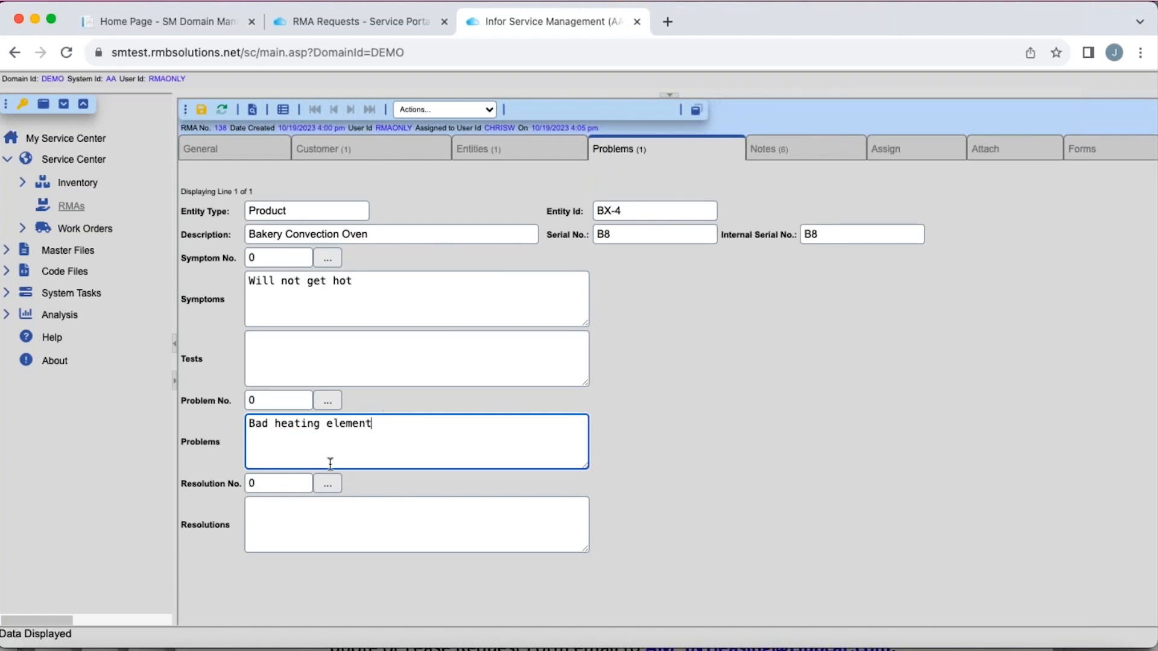
- Enter "Replaced element and shipping back to customer" as the resolution and save the problem record
left_click(275, 513)
type("Repl")
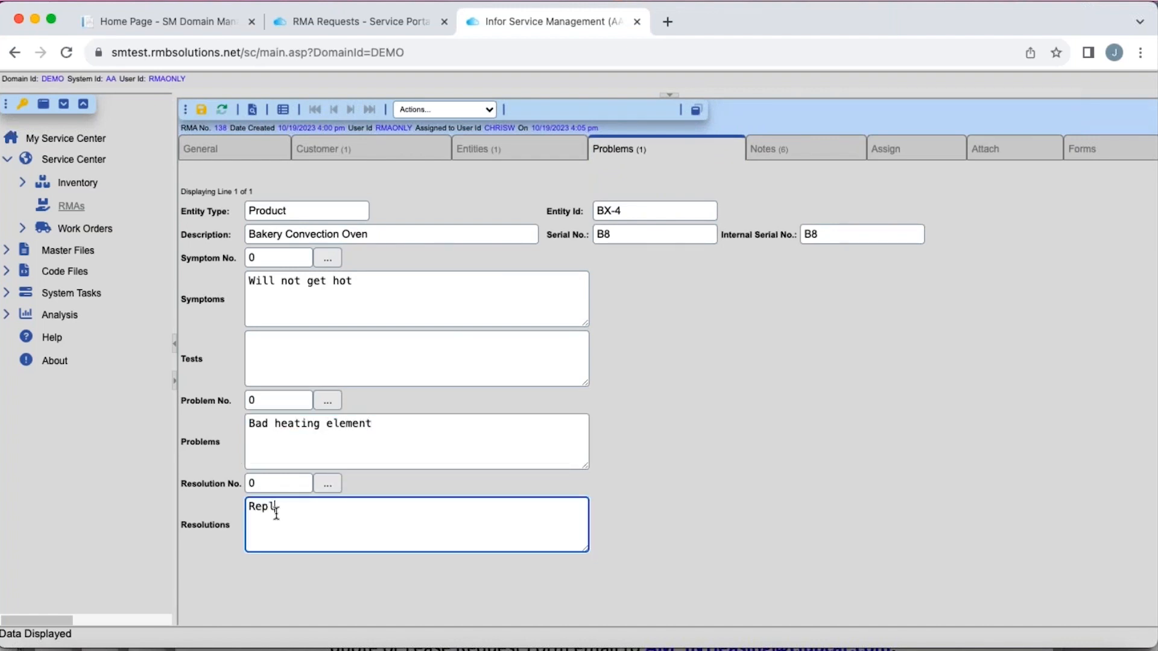
type("aced element and shipping abl")
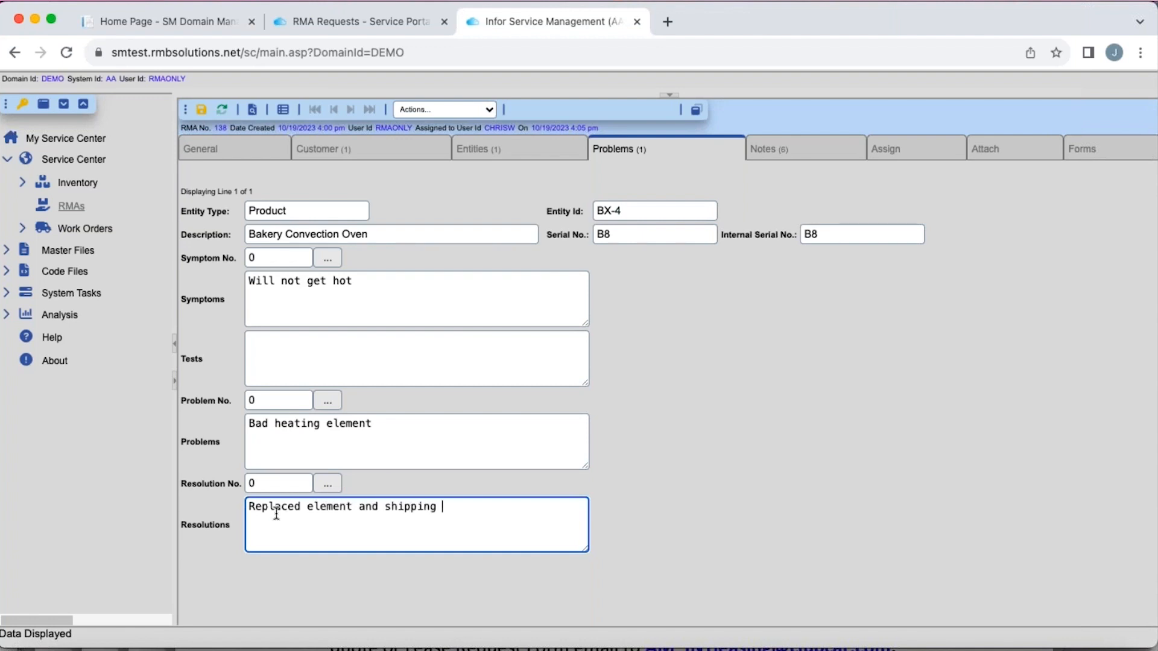
key("BackSpace")
key("BackSpace")
key("BackSpace")
type("back to custom")
key("BackSpace")
key("BackSpace")
type("tomer")
left_click(202, 111)
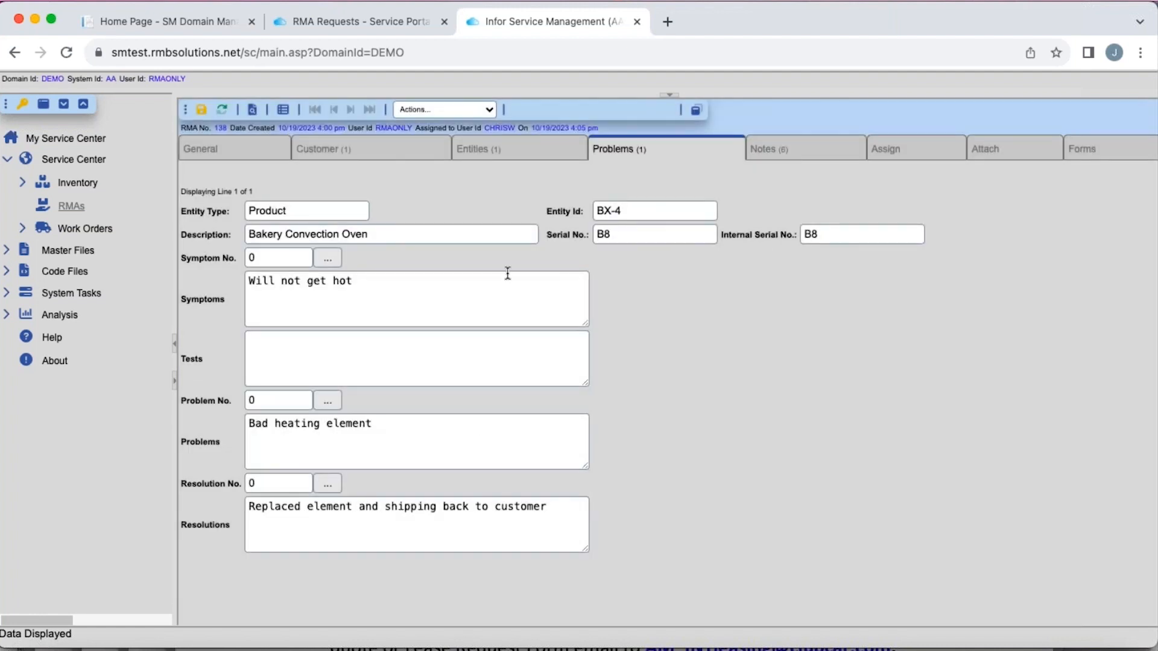
- Reload the Service Portal's RMA requests and compare the oven's problem and resolution details with the record in Infor Service Management
left_click(359, 21)
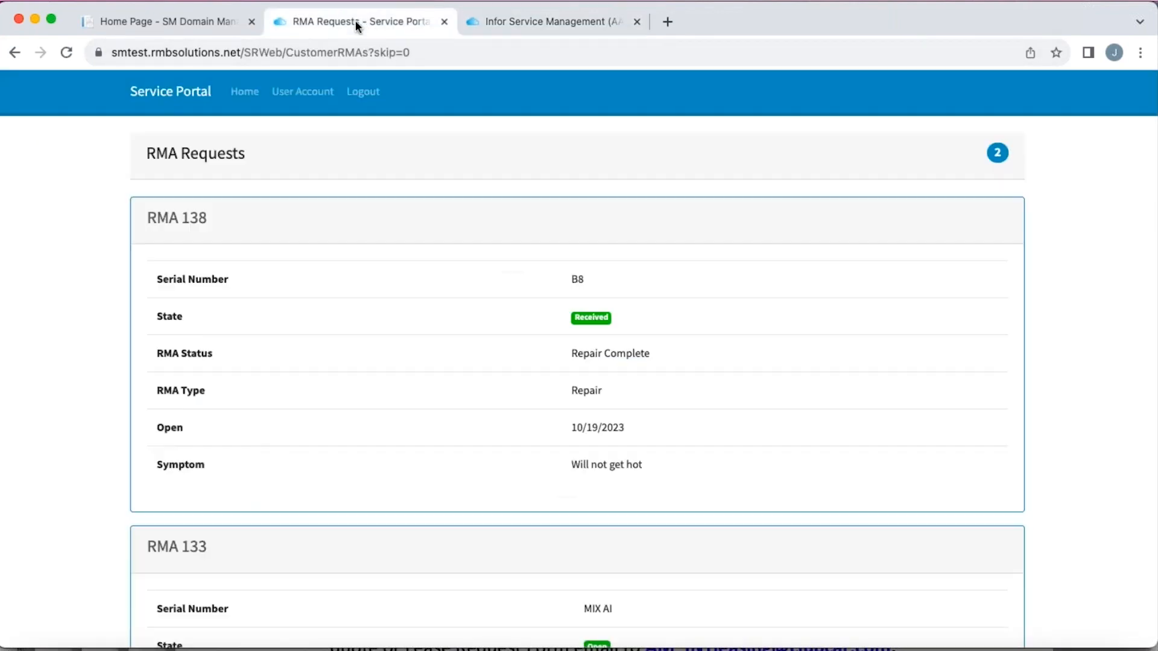
left_click(65, 53)
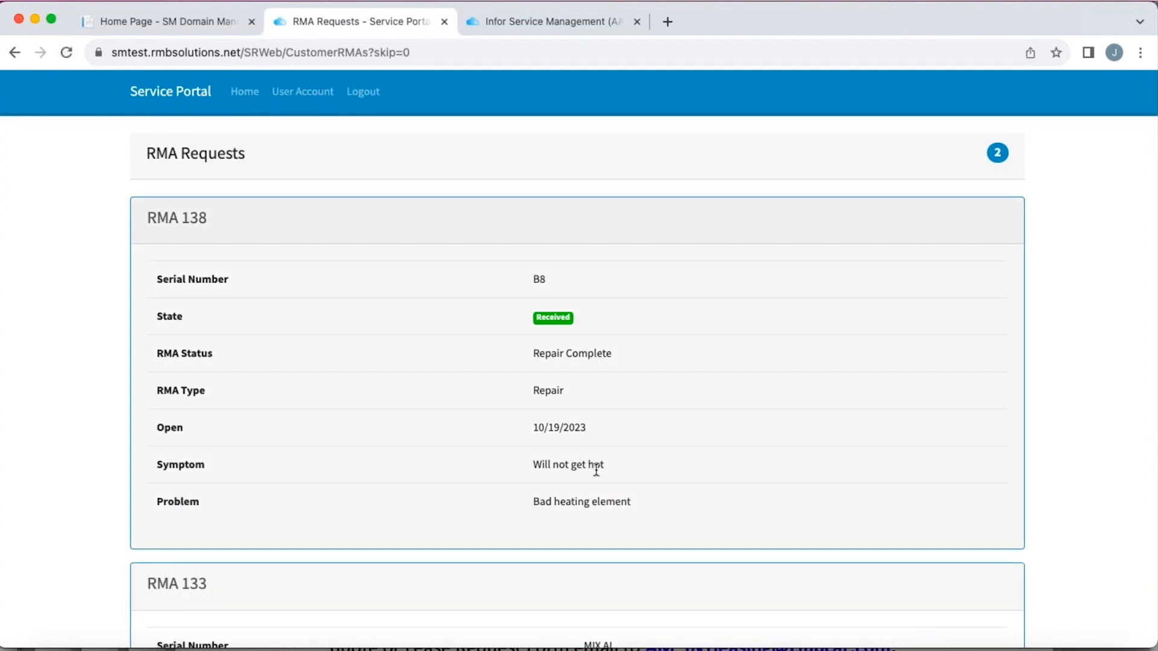
scroll(577, 517, "down", 1)
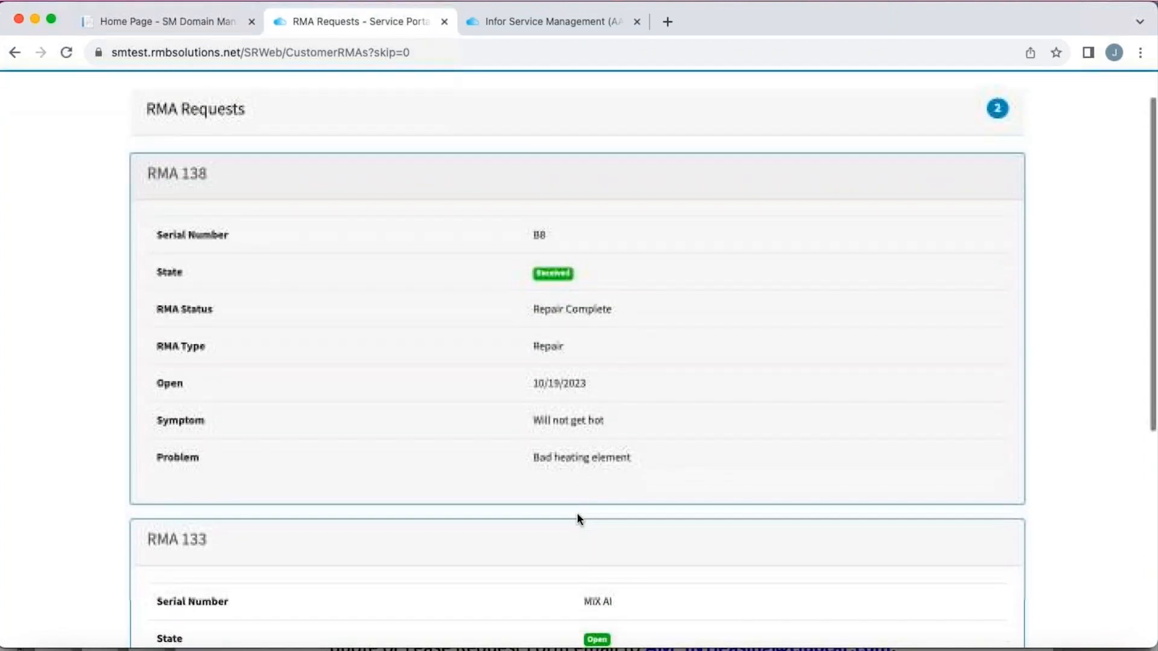
scroll(577, 518, "up", 1)
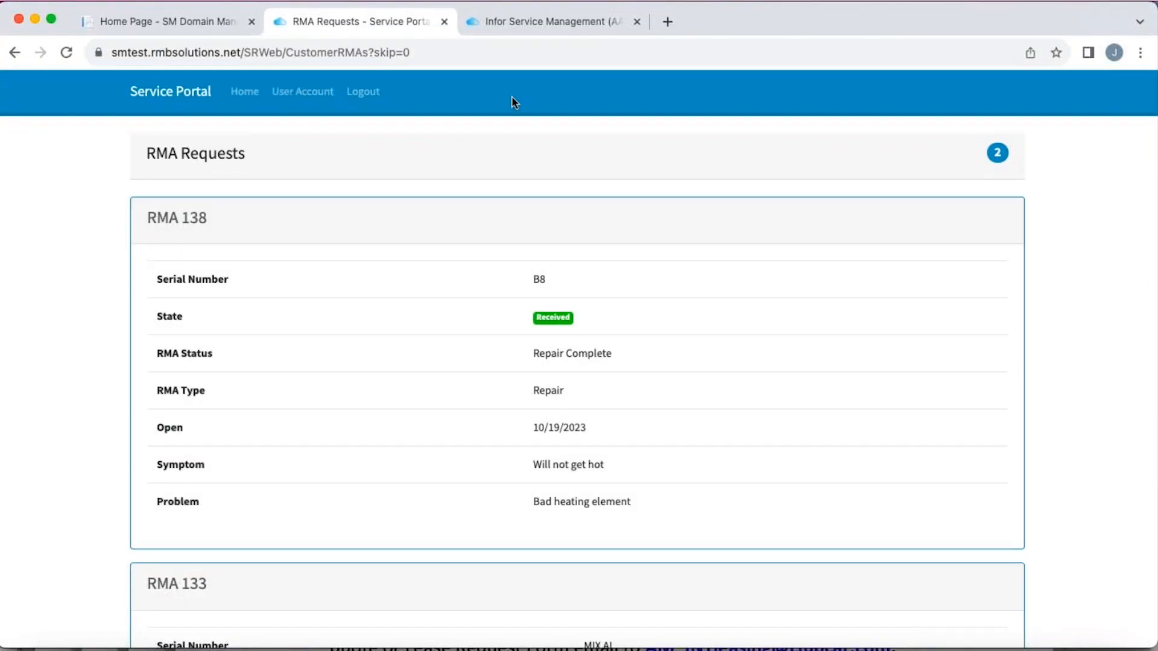
left_click(541, 23)
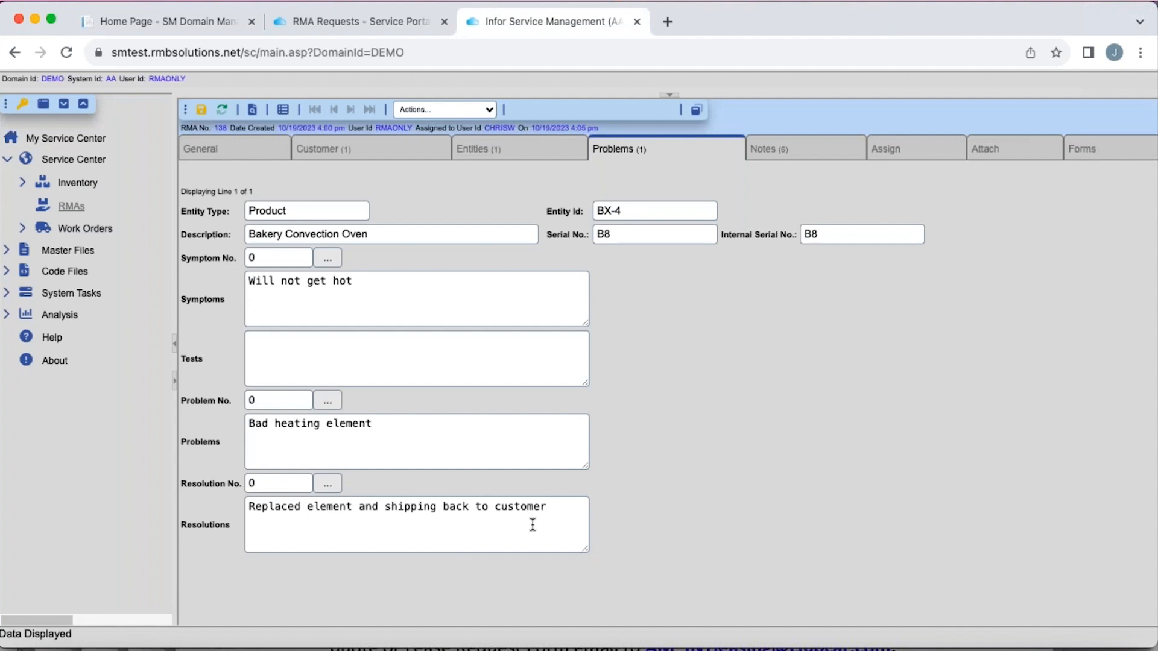
left_click(380, 22)
scroll(457, 385, "down", 1)
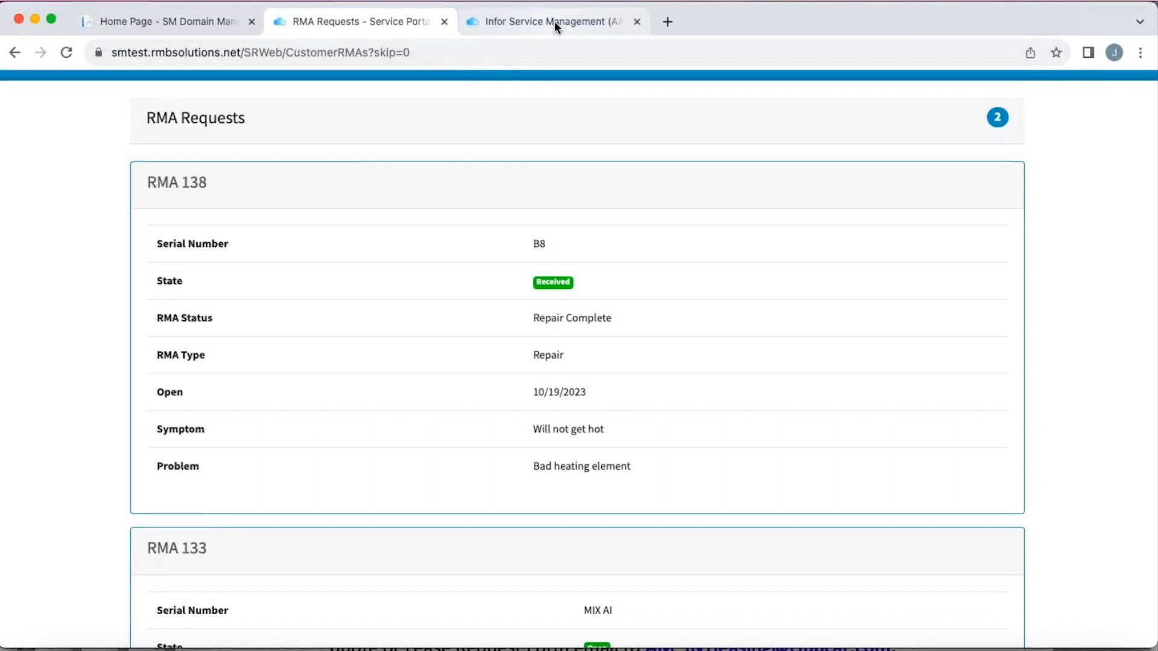
- Return to Infor Service Management, save the problem record again and bring back the RMA list above it
left_click(555, 21)
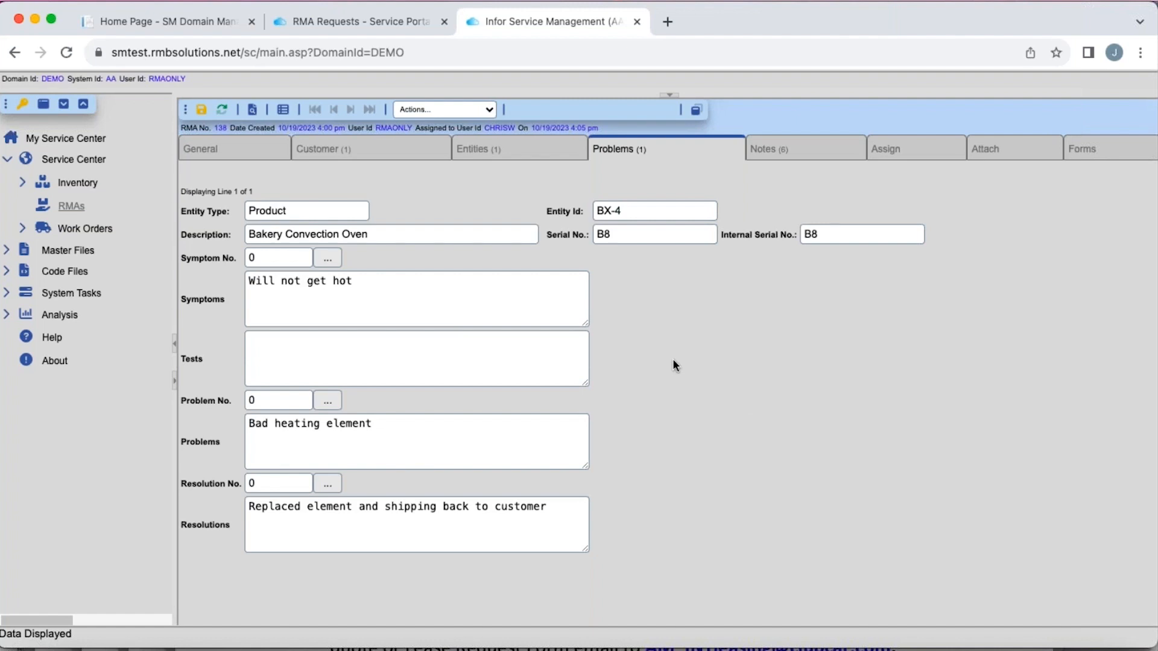
left_click(202, 111)
left_click(697, 110)
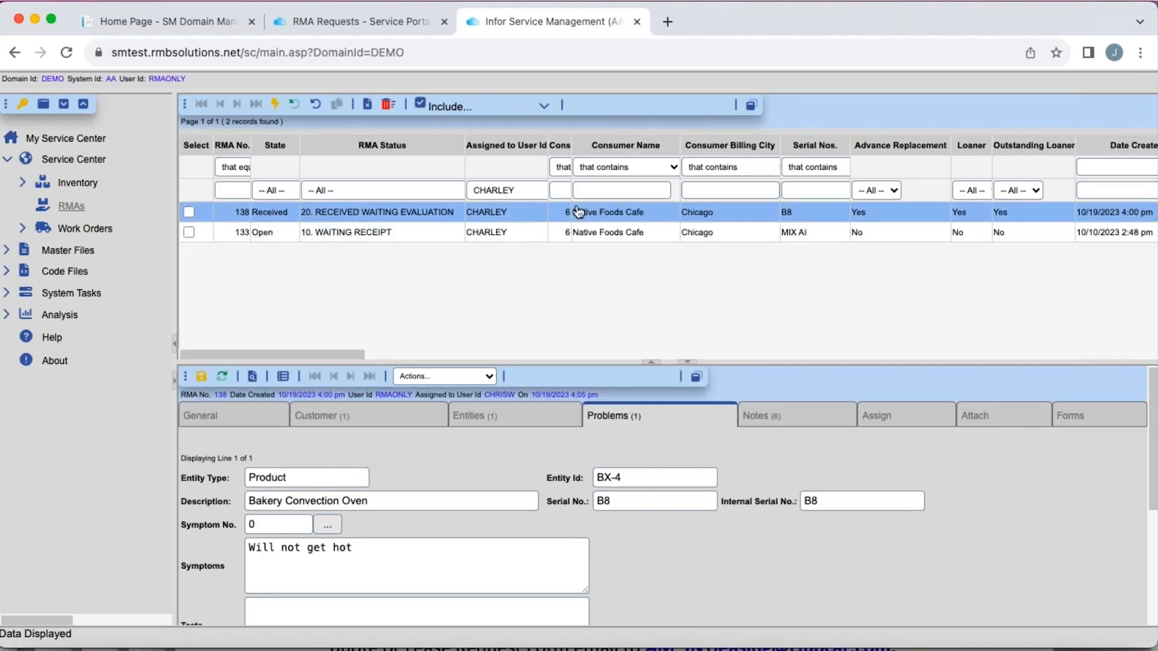
- Open the Report Builder maximized from the analysis tools and load the saved report Advanced-Loaner
left_click(71, 316)
left_click(90, 361)
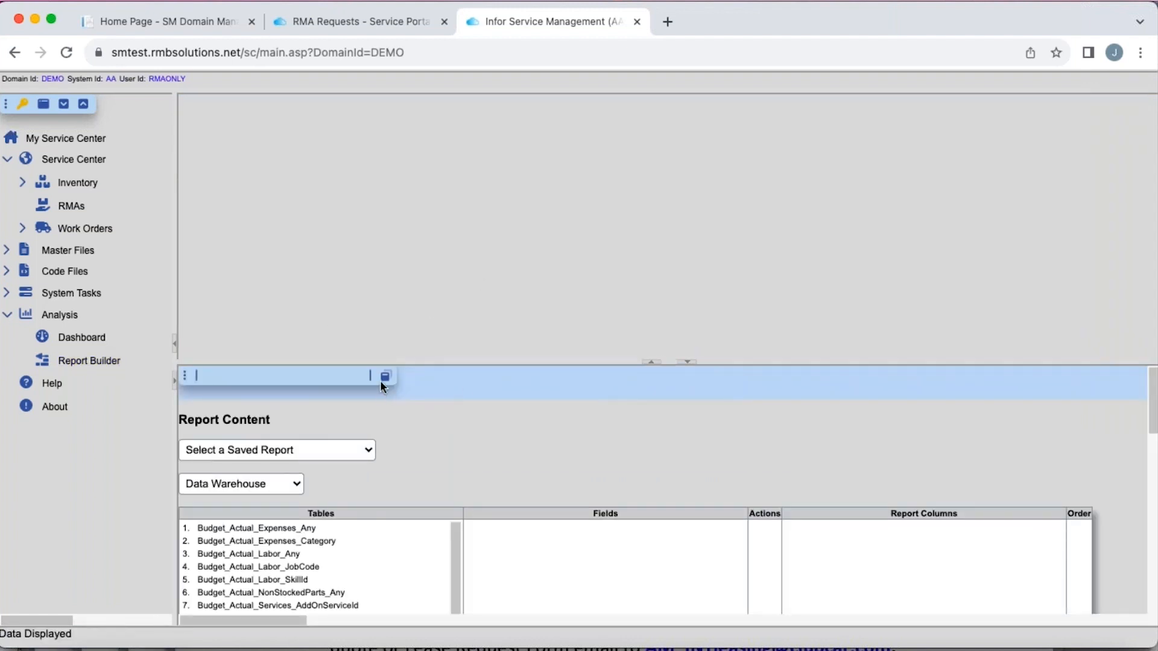
left_click(385, 376)
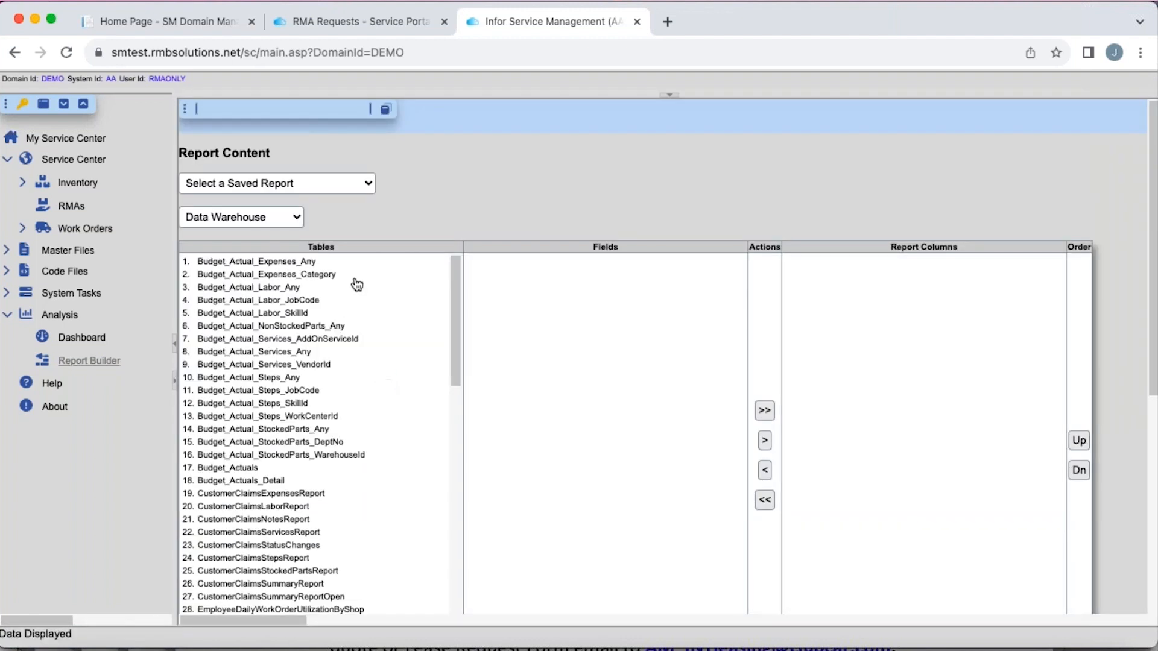
left_click(364, 188)
left_click(292, 204)
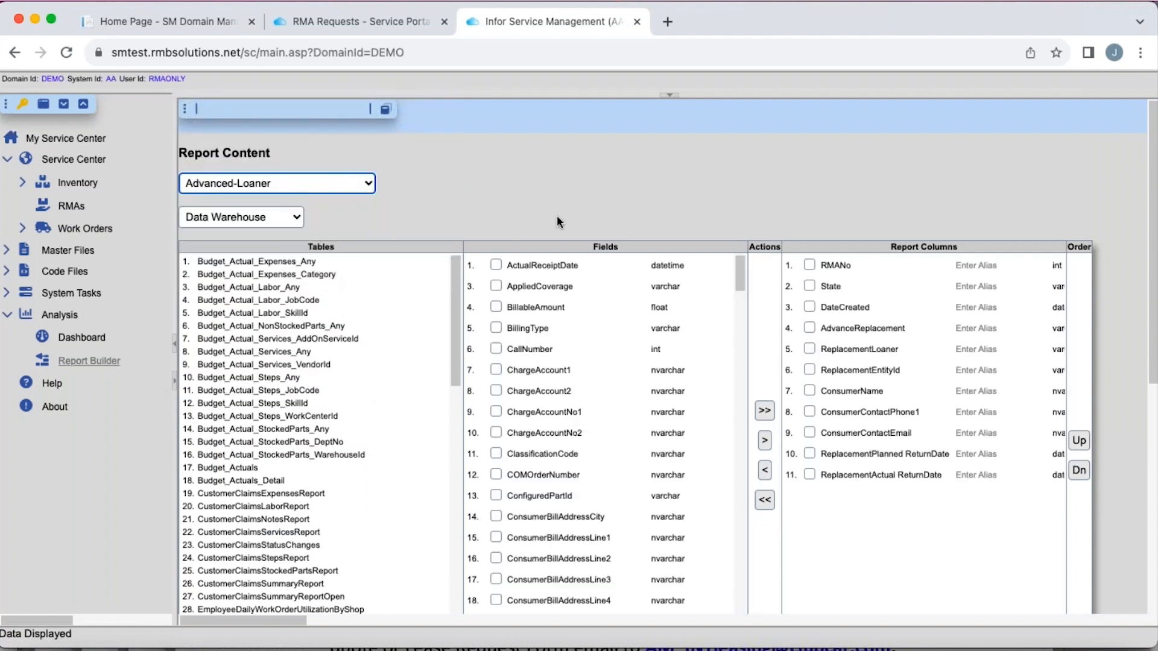
- Review the Advanced-Loaner report's tables, fields, report columns, search conditions and sort order down to the report name
scroll(379, 396, "down", 5)
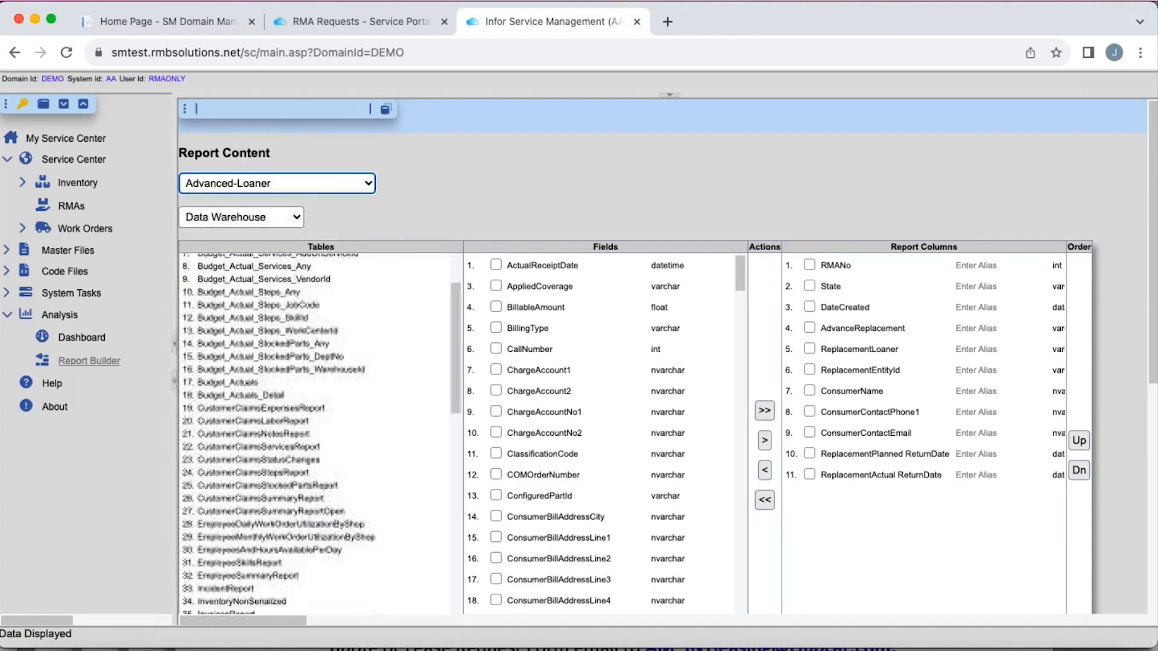
scroll(314, 431, "down", 2)
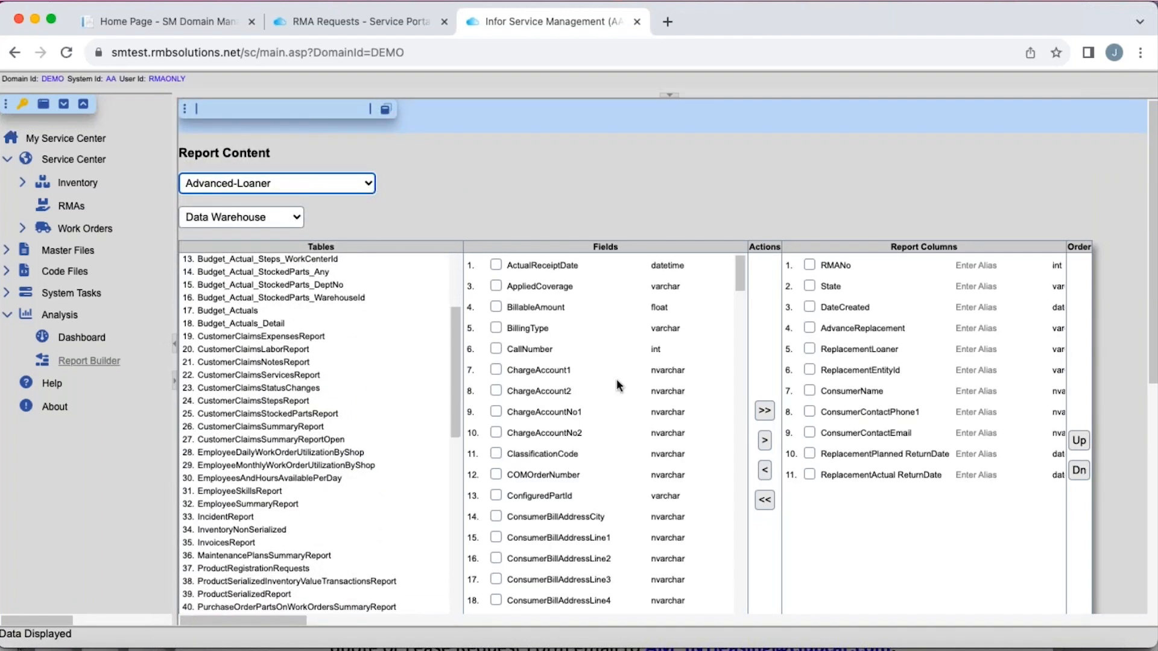
scroll(616, 379, "down", 5)
scroll(617, 378, "down", 10)
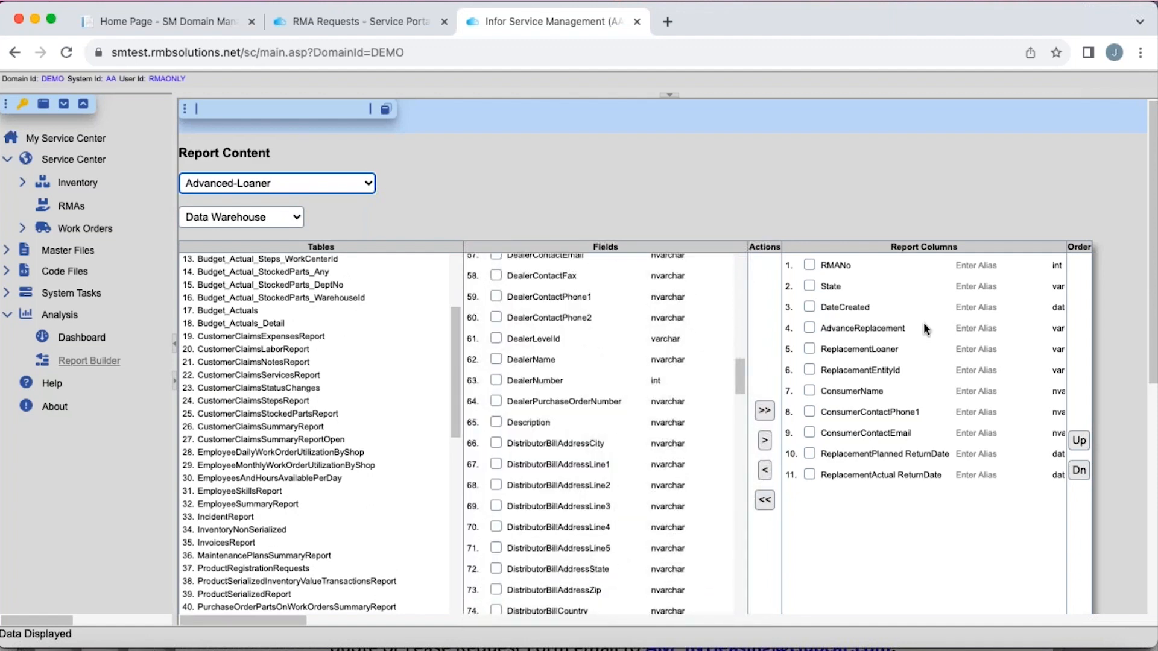
scroll(924, 322, "down", 3)
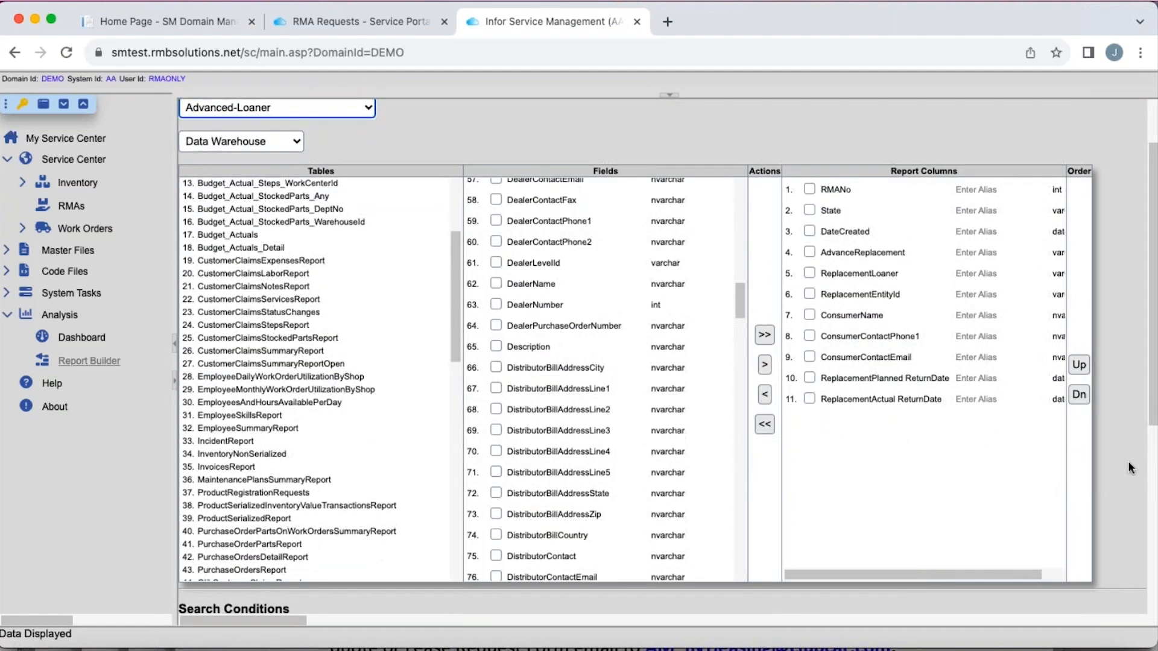
scroll(1124, 469, "down", 5)
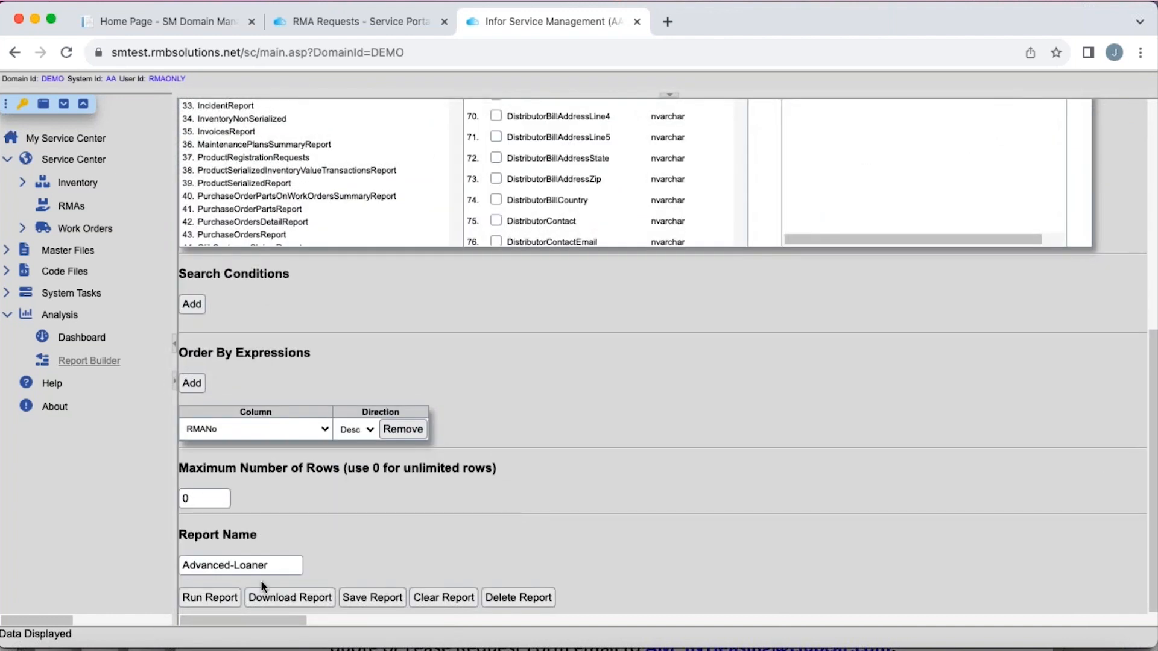
- Run the Advanced-Loaner report and review the RMA, replacement, loaner and return date columns in its results
left_click(214, 599)
scroll(570, 456, "down", 5)
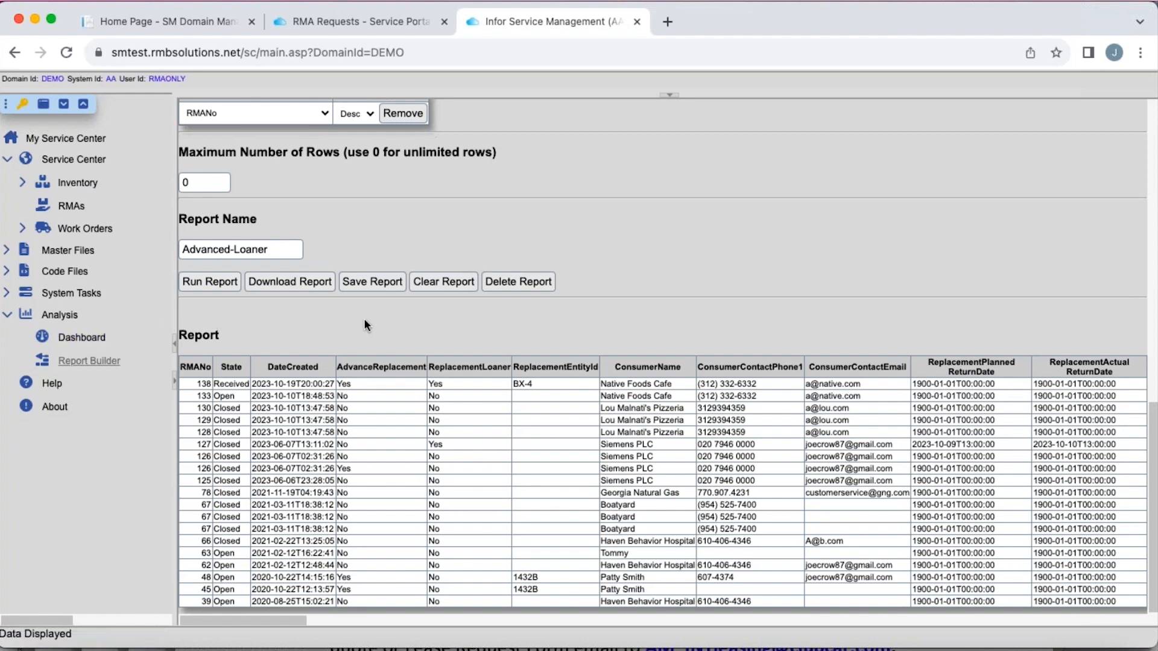
scroll(364, 319, "up", 6)
scroll(331, 229, "up", 3)
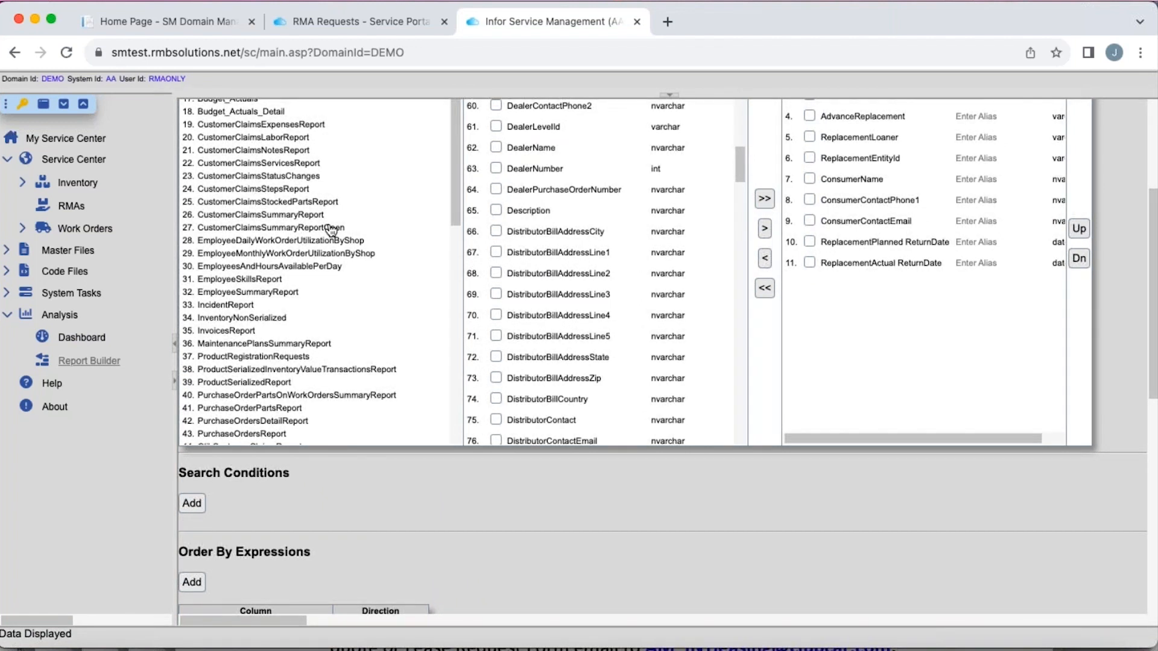
- Open the dashboards from the analysis tools and load the RMA Dashboard to view its RMA charts
left_click(67, 337)
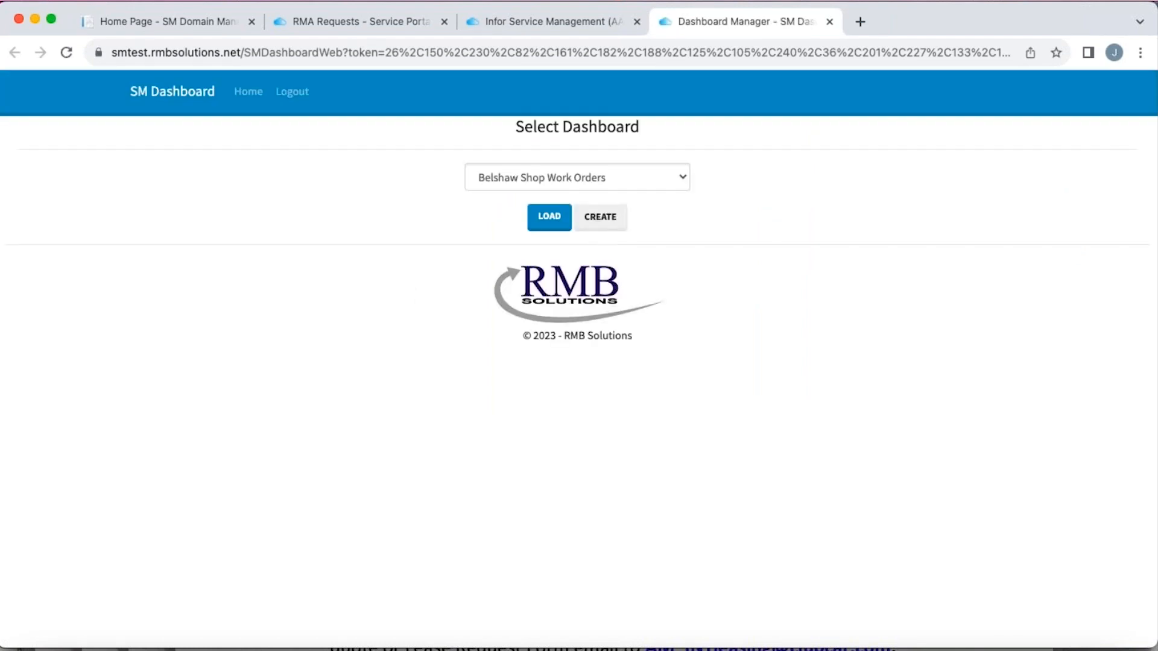
left_click(684, 177)
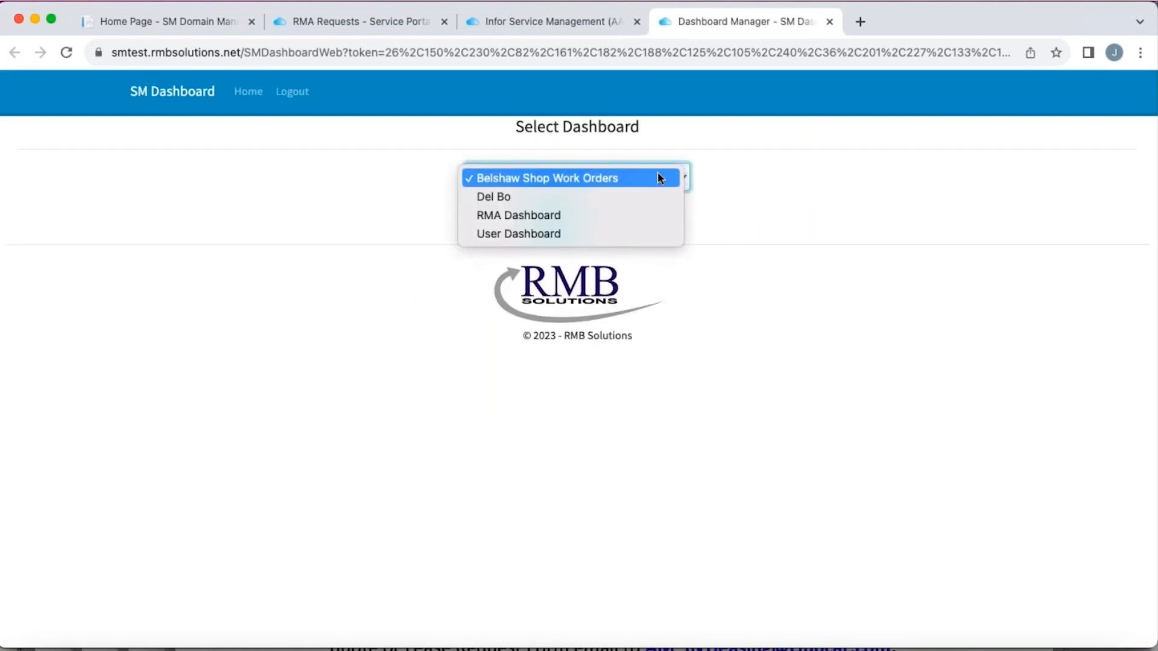
left_click(550, 219)
left_click(544, 221)
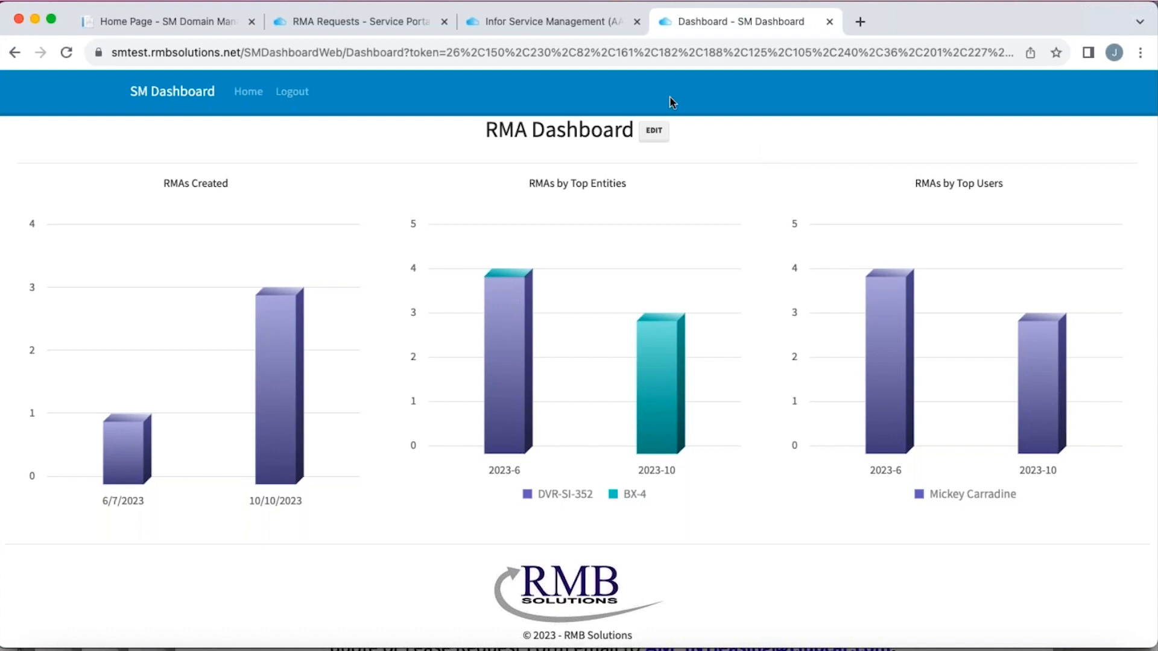
- Return to Infor Service Management, expand the Inventory functions and widen the navigation tree until their full names fit
left_click(550, 24)
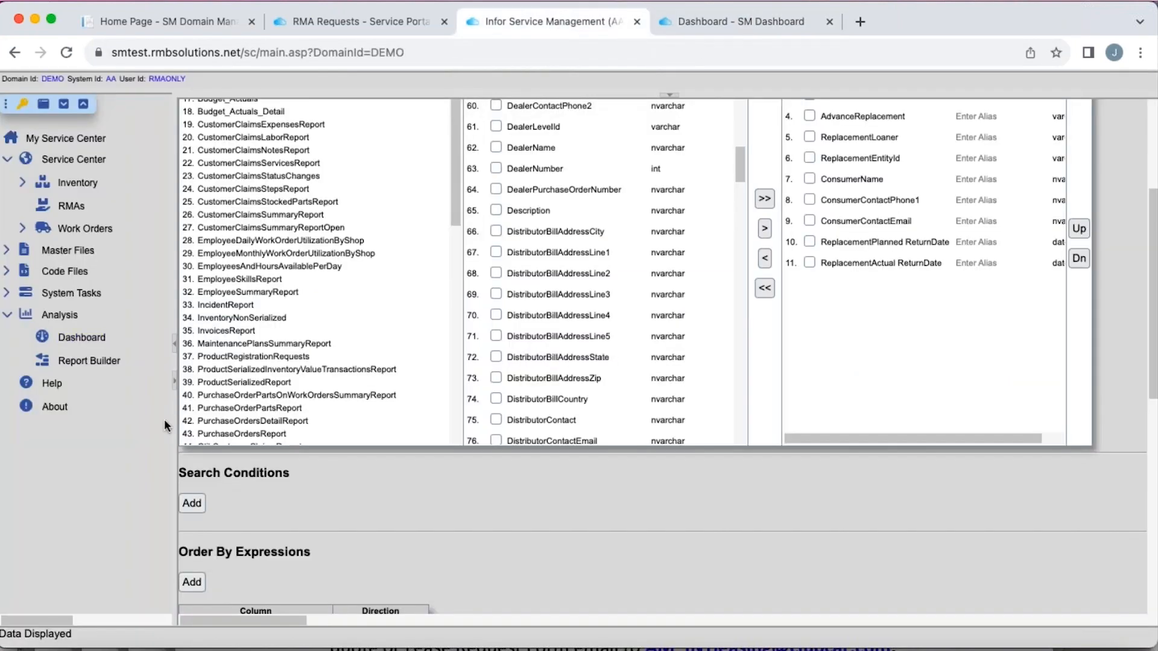
left_click(78, 186)
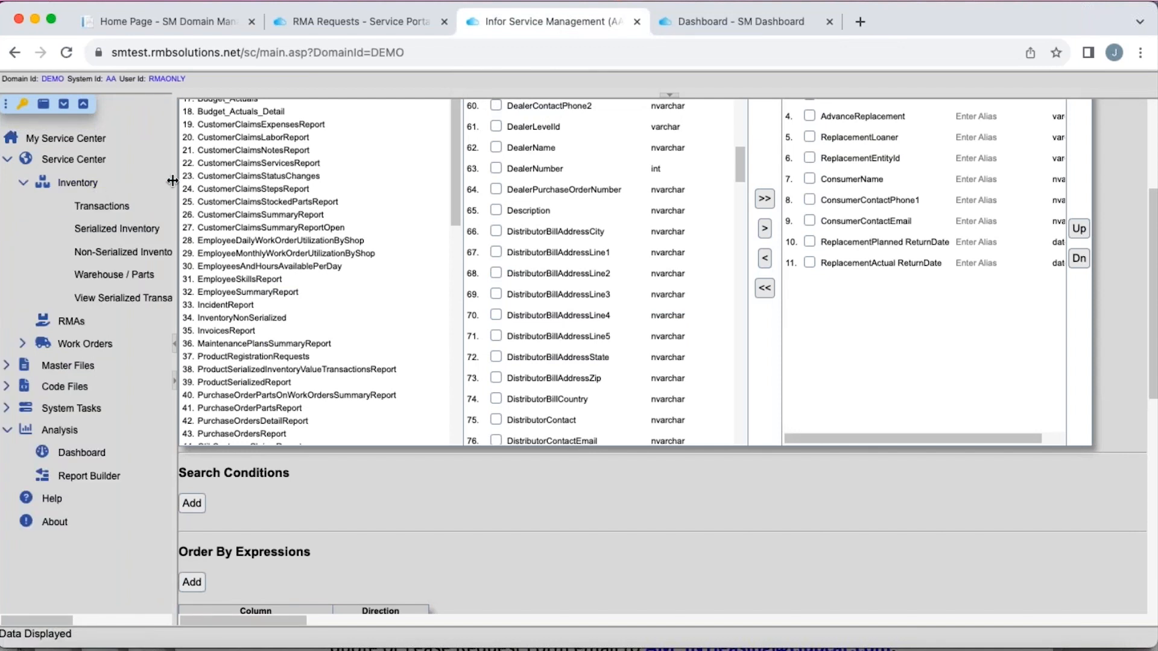
left_click_drag(173, 180, 217, 181)
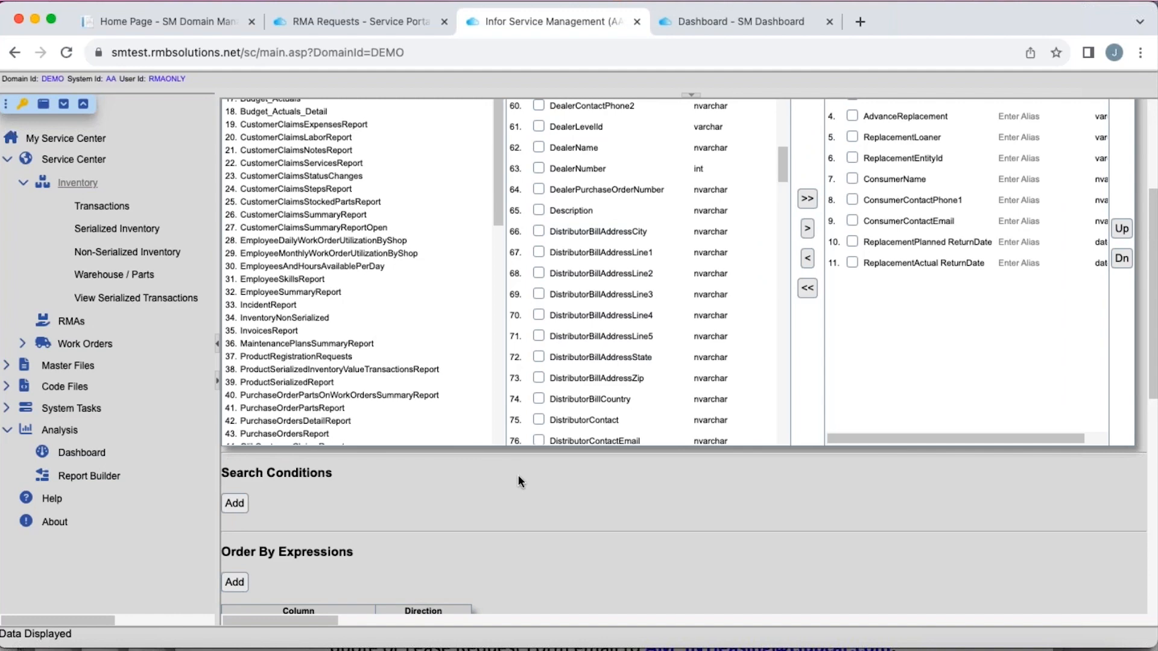
scroll(518, 475, "up", 5)
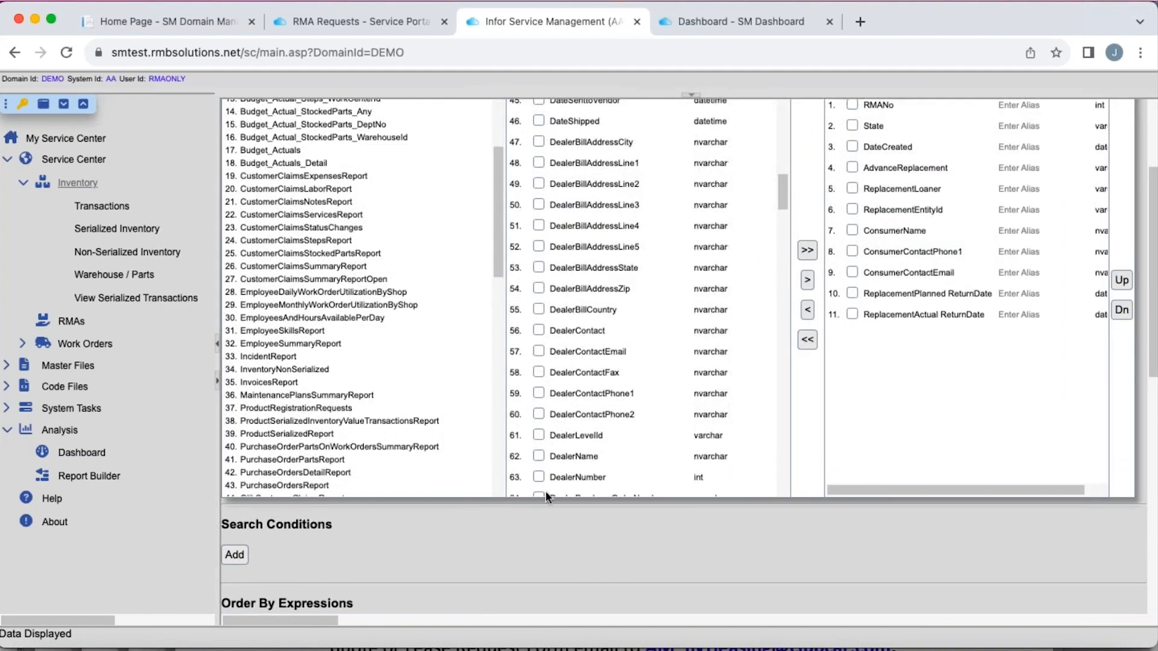
scroll(501, 510, "up", 5)
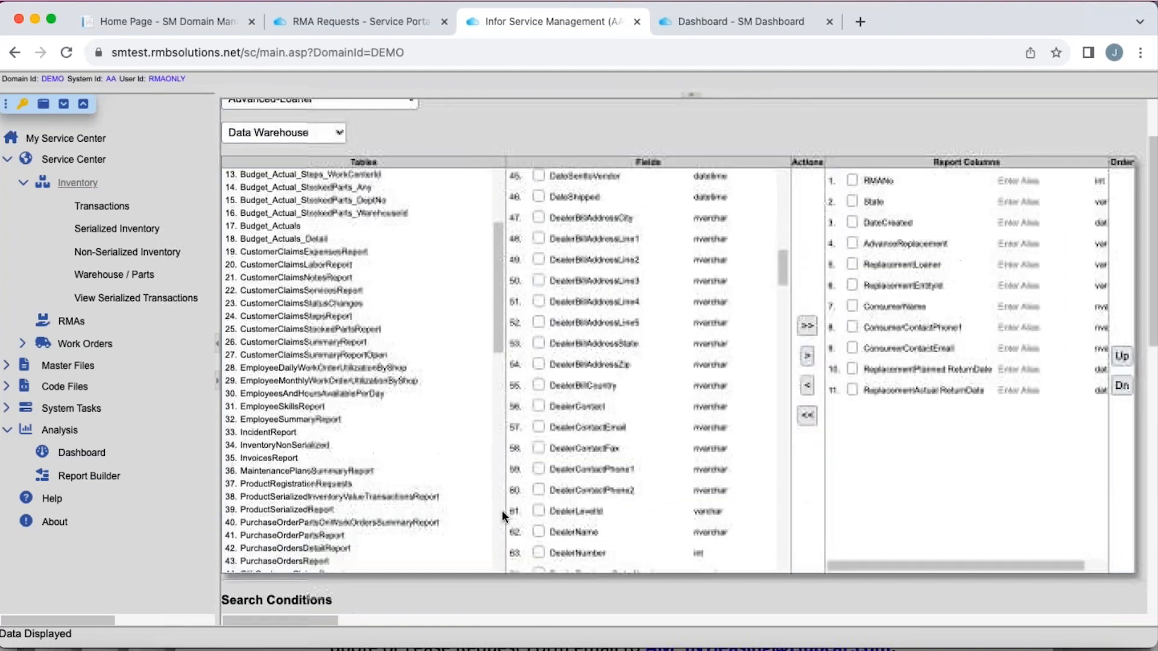